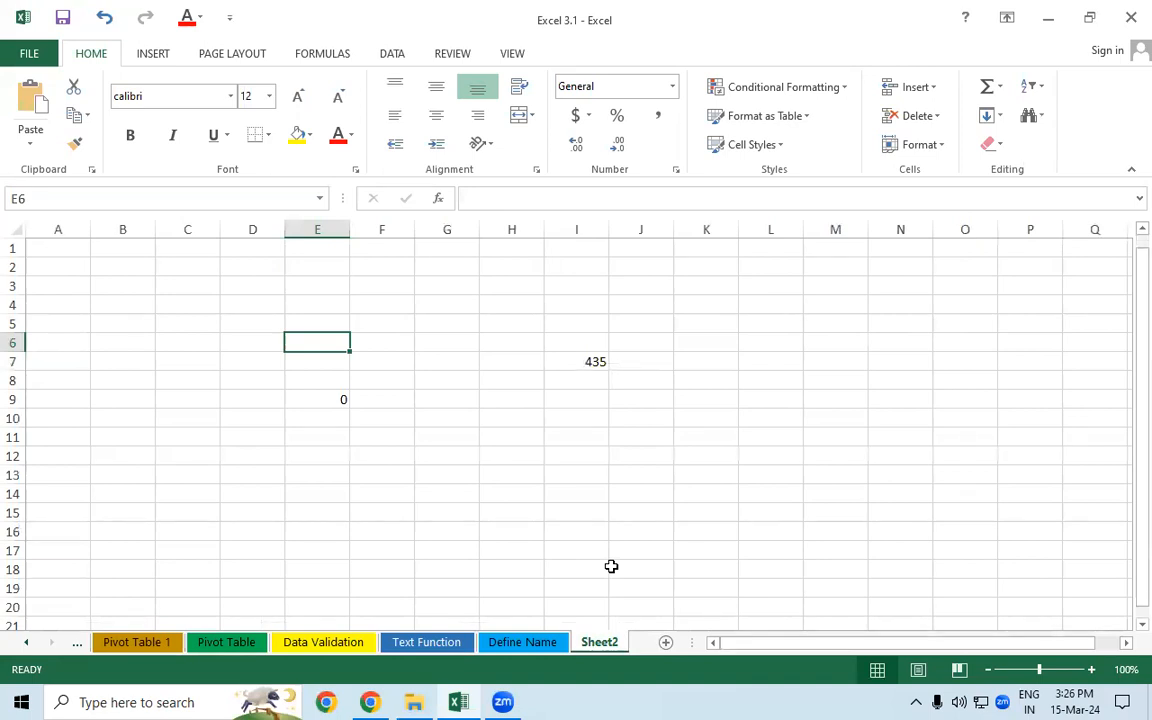
# Step: Clear all contents and formatting from the entire Sheet2 worksheet
pyautogui.click(16, 228)
pyautogui.click(990, 144)
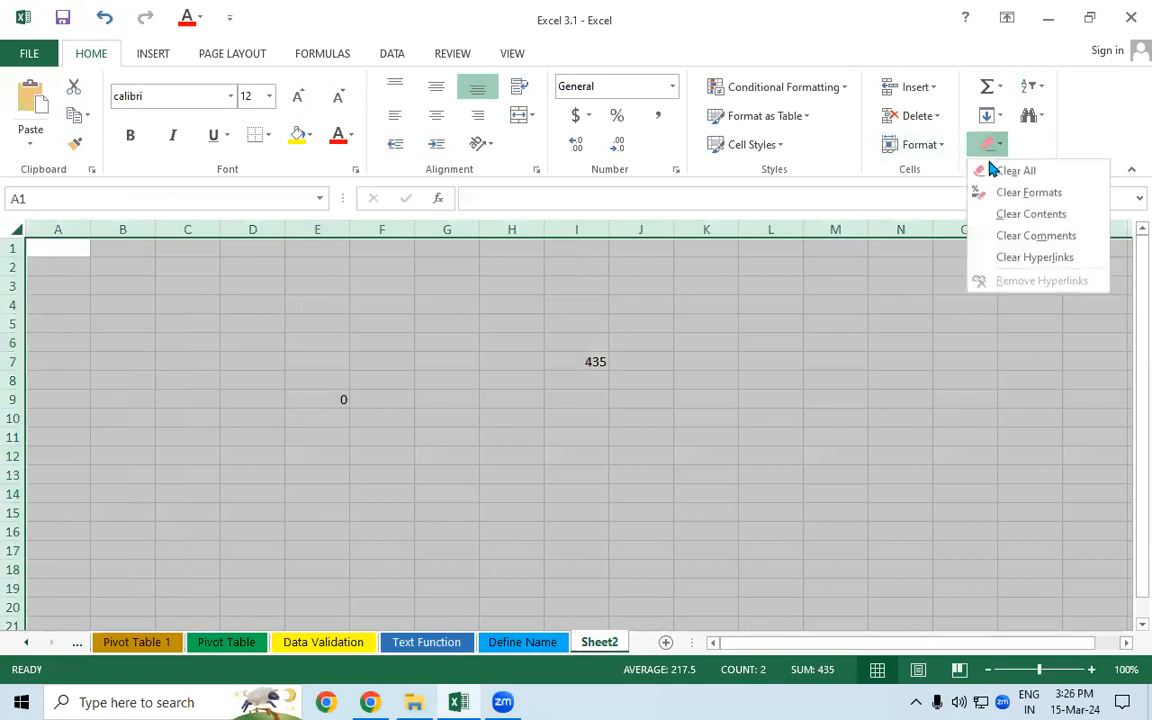
pyautogui.click(995, 170)
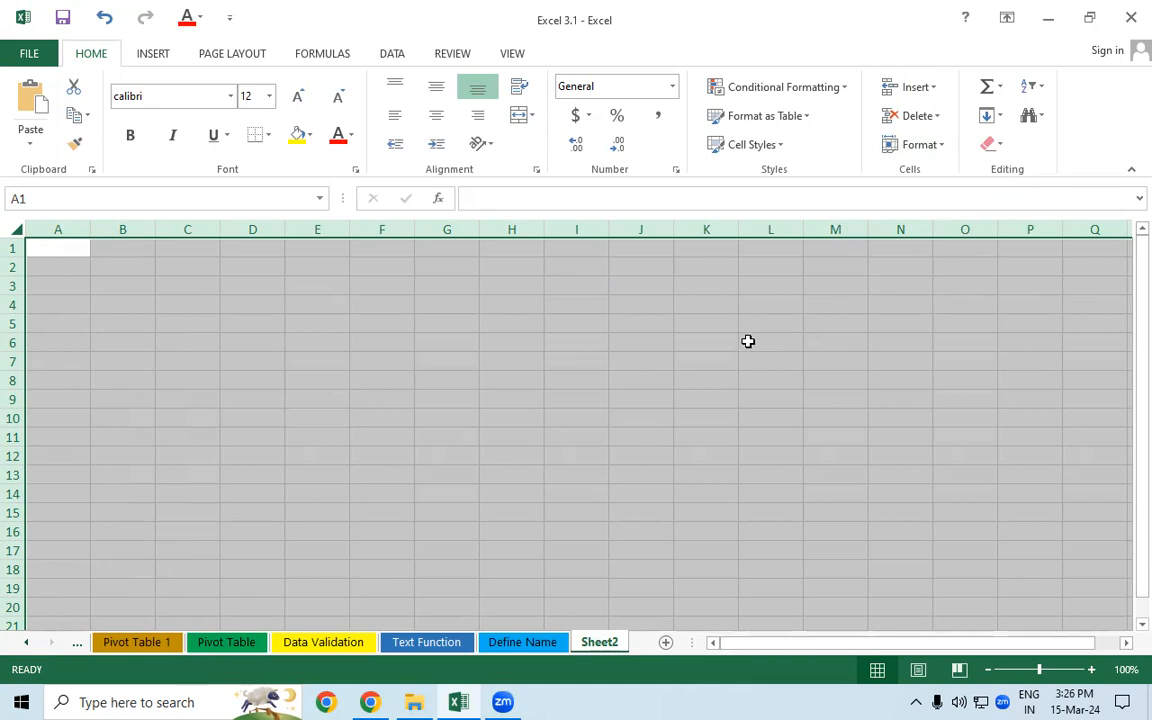
pyautogui.click(595, 451)
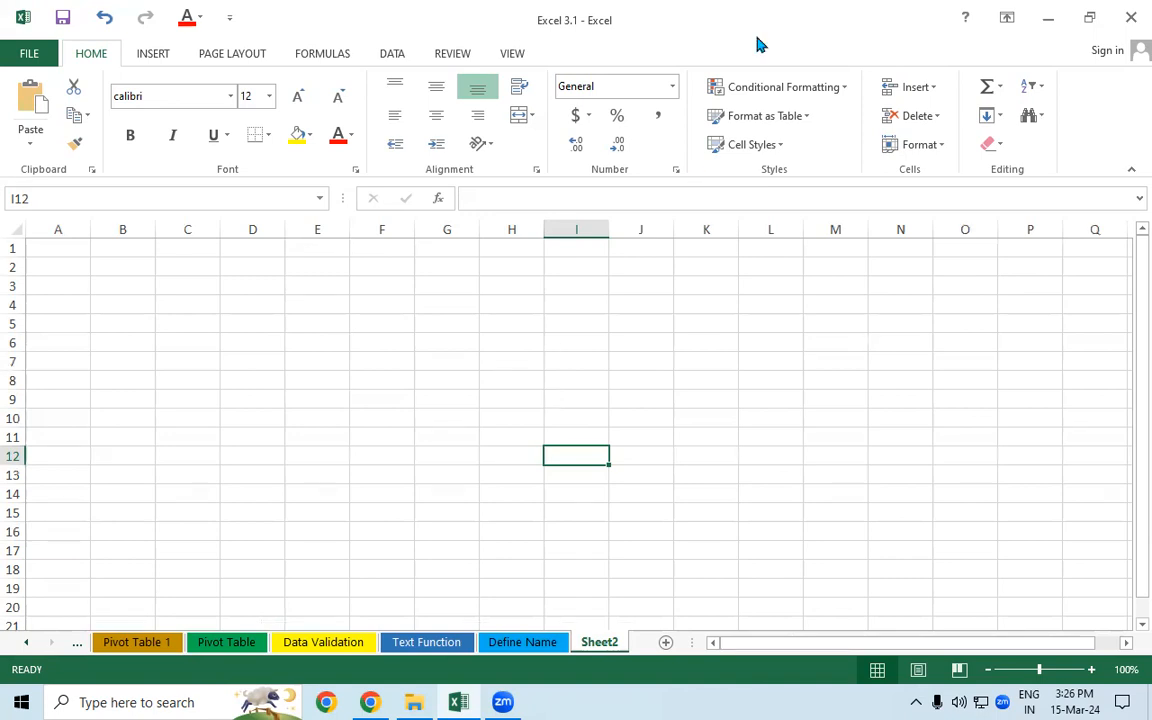
pyautogui.moveTo(491, 296); pyautogui.dragTo(515, 364)
pyautogui.moveTo(536, 309); pyautogui.dragTo(534, 310)
pyautogui.moveTo(575, 289); pyautogui.dragTo(598, 283)
pyautogui.moveTo(523, 404); pyautogui.dragTo(652, 322)
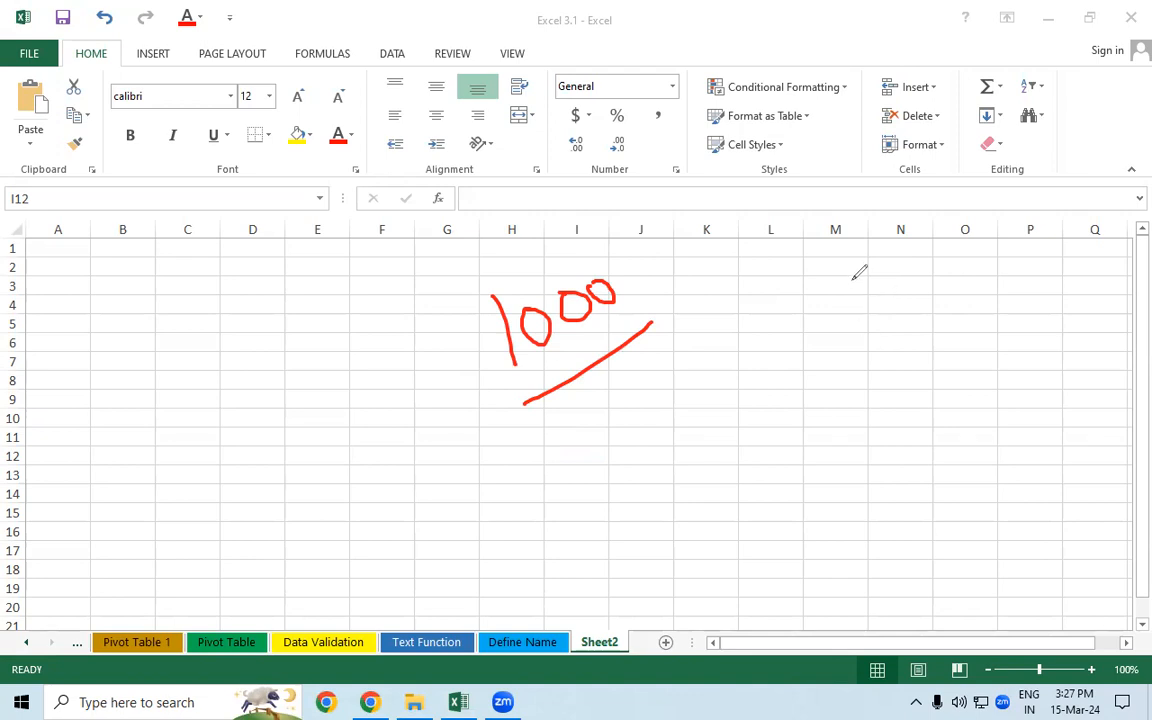
pyautogui.moveTo(853, 262)
pyautogui.mouseDown()
pyautogui.moveTo(873, 302)
pyautogui.moveTo(903, 280)
pyautogui.moveTo(881, 266)
pyautogui.mouseUp()
pyautogui.moveTo(907, 249)
pyautogui.mouseDown()
pyautogui.moveTo(911, 266)
pyautogui.moveTo(906, 252)
pyautogui.mouseUp()
pyautogui.moveTo(930, 237)
pyautogui.mouseDown()
pyautogui.moveTo(941, 256)
pyautogui.moveTo(930, 240)
pyautogui.mouseUp()
pyautogui.moveTo(961, 222)
pyautogui.mouseDown()
pyautogui.moveTo(865, 227)
pyautogui.moveTo(1035, 290)
pyautogui.moveTo(903, 207)
pyautogui.mouseUp()
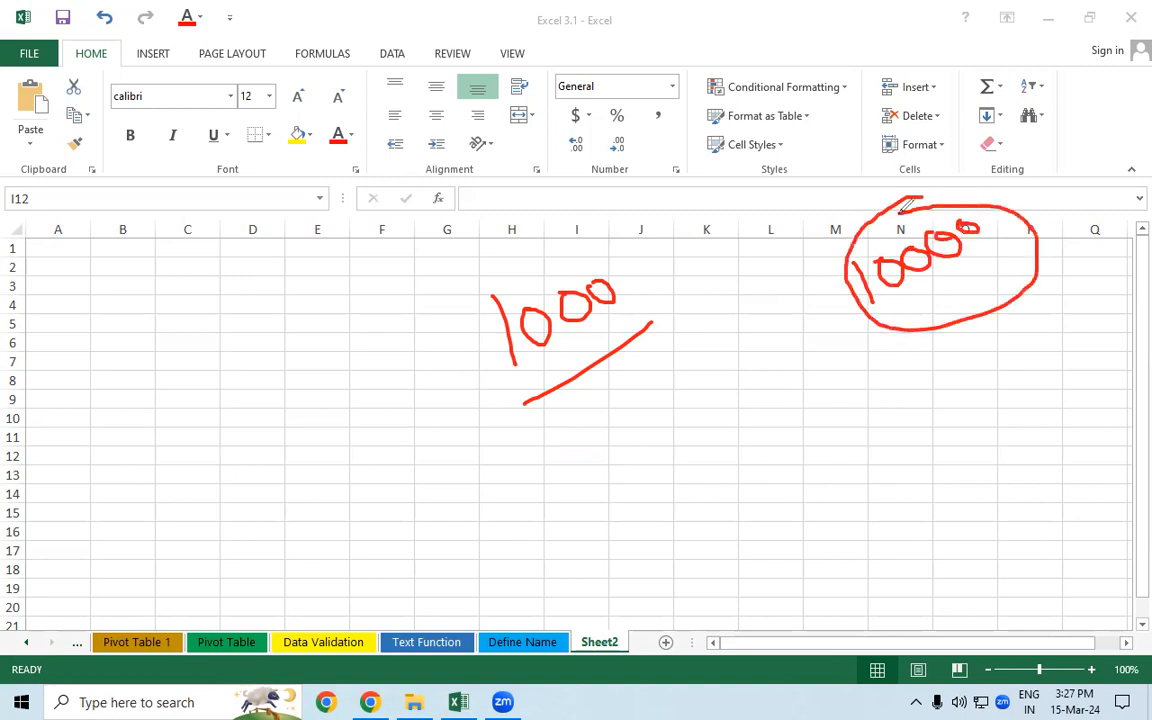
pyautogui.moveTo(283, 433)
pyautogui.mouseDown()
pyautogui.moveTo(295, 482)
pyautogui.moveTo(316, 471)
pyautogui.moveTo(314, 428)
pyautogui.mouseUp()
pyautogui.moveTo(310, 473); pyautogui.dragTo(326, 465)
pyautogui.moveTo(367, 405)
pyautogui.mouseDown()
pyautogui.moveTo(371, 460)
pyautogui.moveTo(390, 438)
pyautogui.moveTo(447, 514)
pyautogui.moveTo(452, 483)
pyautogui.moveTo(427, 478)
pyautogui.mouseUp()
pyautogui.moveTo(591, 471); pyautogui.dragTo(614, 506)
pyautogui.moveTo(624, 458); pyautogui.dragTo(672, 435)
pyautogui.moveTo(636, 511); pyautogui.dragTo(694, 468)
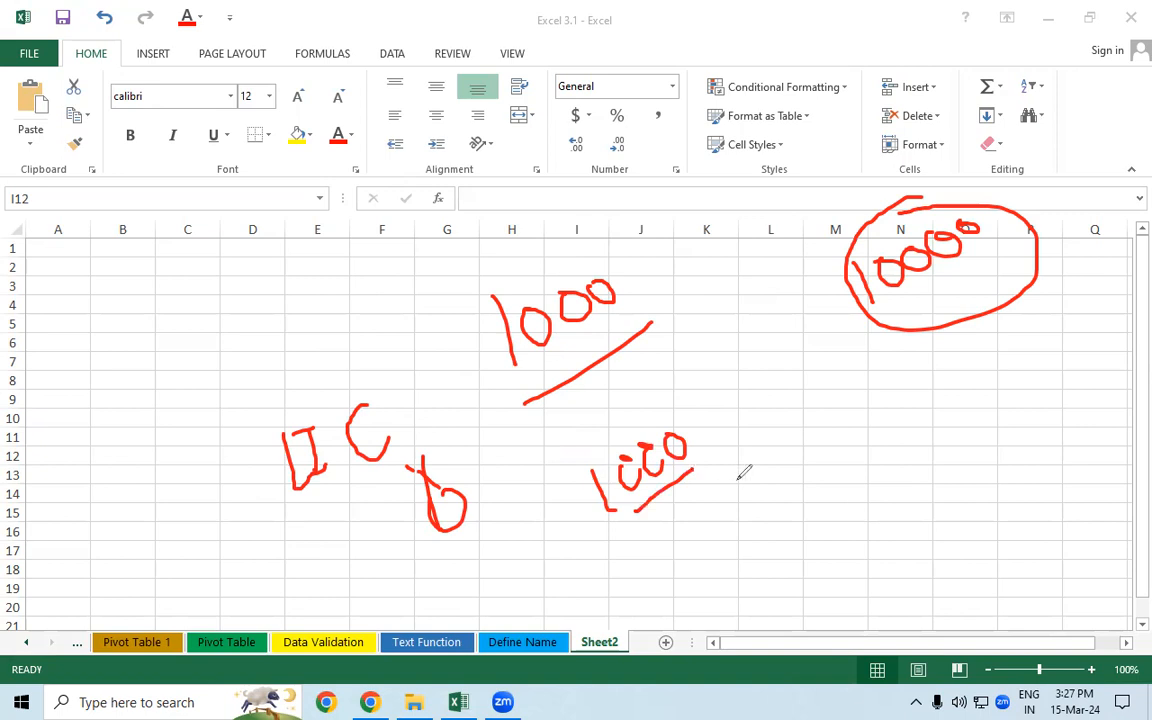
pyautogui.moveTo(814, 367); pyautogui.dragTo(845, 418)
pyautogui.moveTo(852, 361)
pyautogui.mouseDown()
pyautogui.moveTo(868, 364)
pyautogui.moveTo(847, 368)
pyautogui.mouseUp()
pyautogui.moveTo(902, 340); pyautogui.dragTo(891, 377)
pyautogui.click(885, 348)
pyautogui.click(902, 371)
pyautogui.moveTo(672, 490)
pyautogui.mouseDown()
pyautogui.moveTo(715, 512)
pyautogui.moveTo(770, 458)
pyautogui.moveTo(779, 491)
pyautogui.mouseUp()
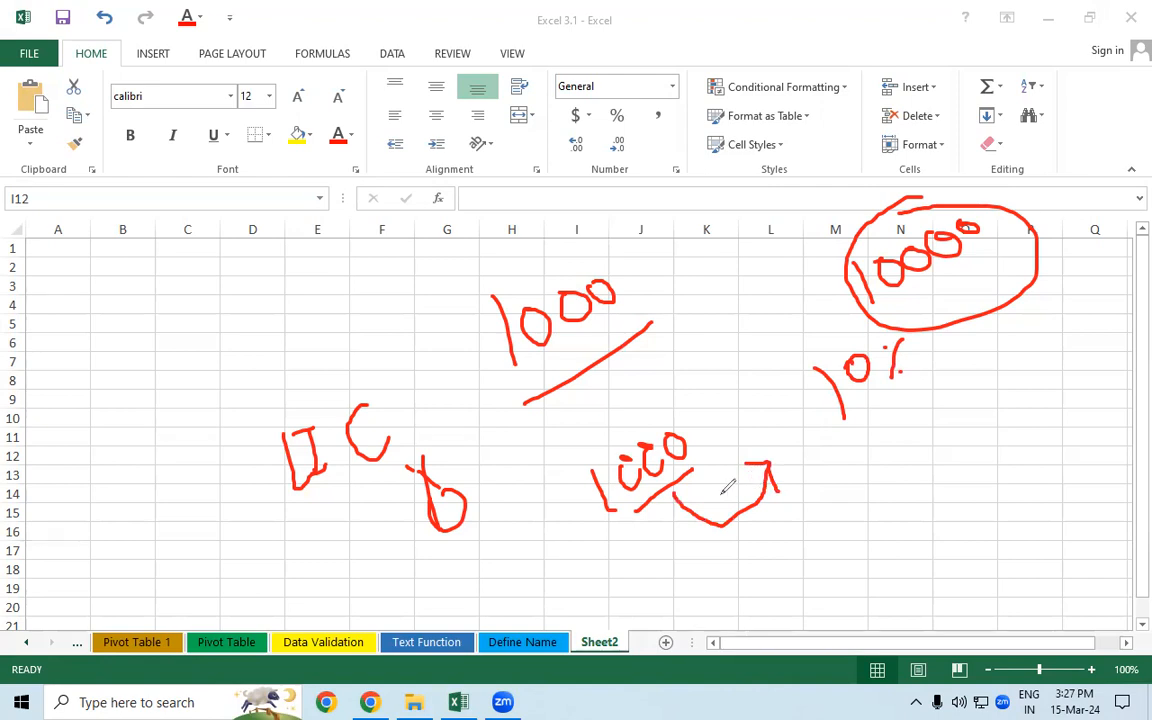
pyautogui.moveTo(622, 516); pyautogui.dragTo(703, 466)
pyautogui.click(98, 461)
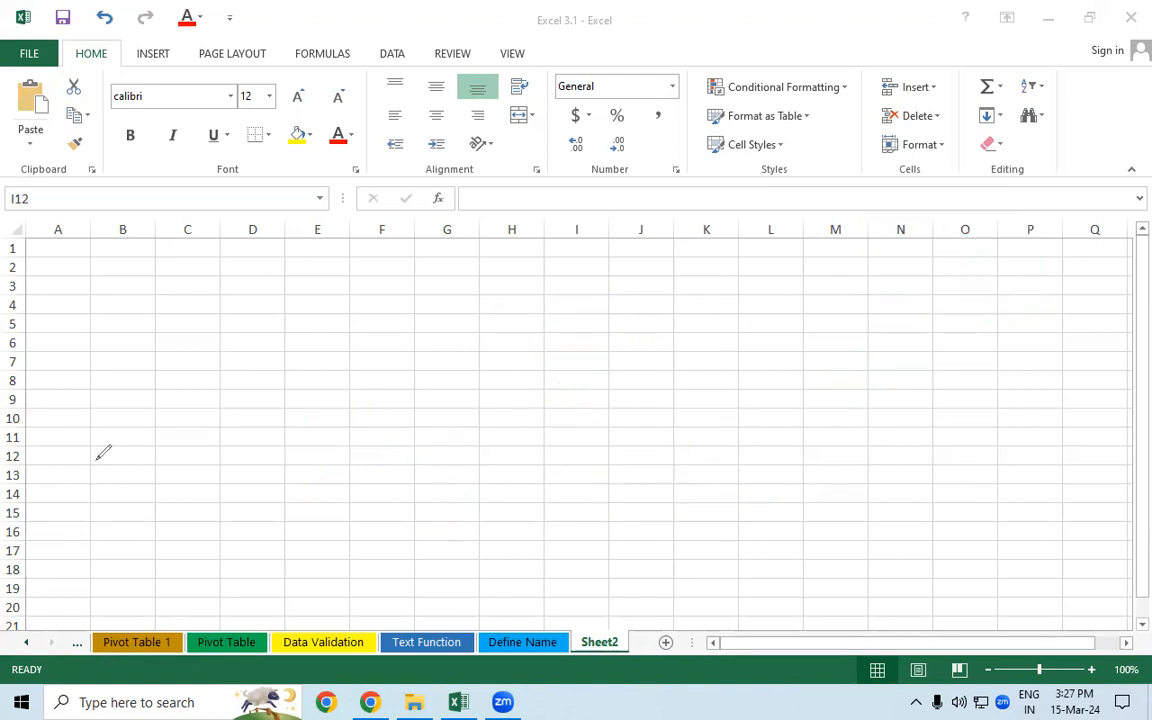
pyautogui.click(393, 390)
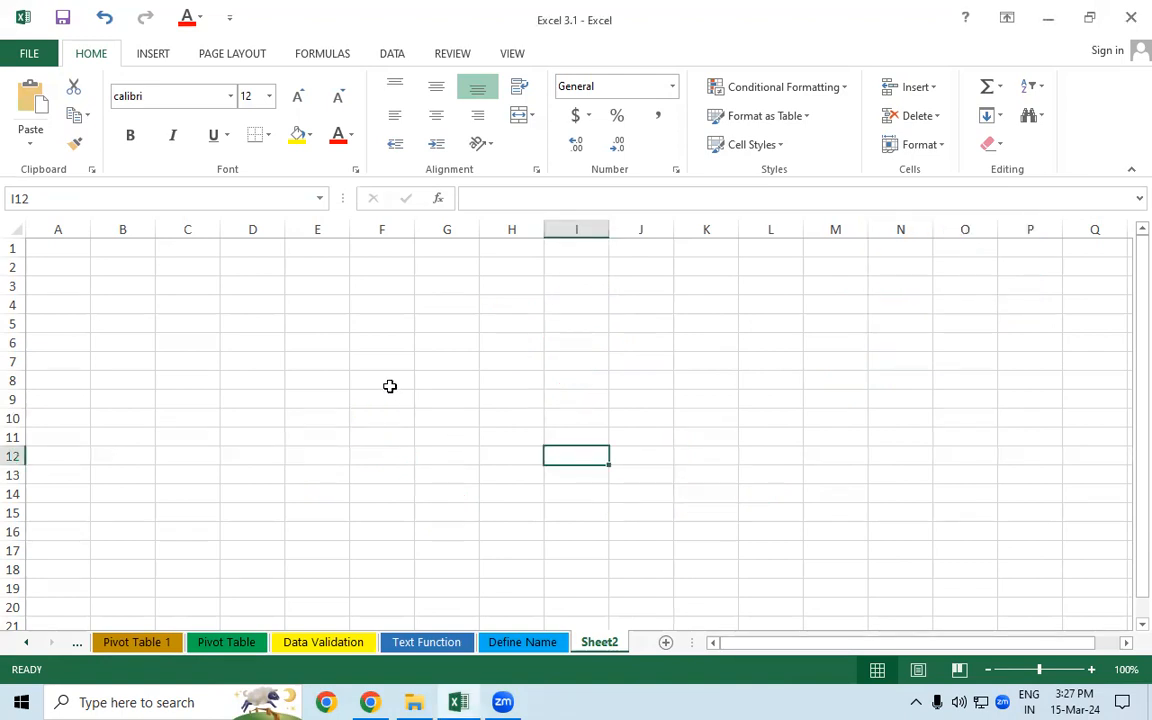
# Step: Merge and center the range E1:L4 and enter the title "FV Function" in it
pyautogui.moveTo(337, 245); pyautogui.dragTo(780, 300)
pyautogui.click(532, 115)
pyautogui.click(527, 141)
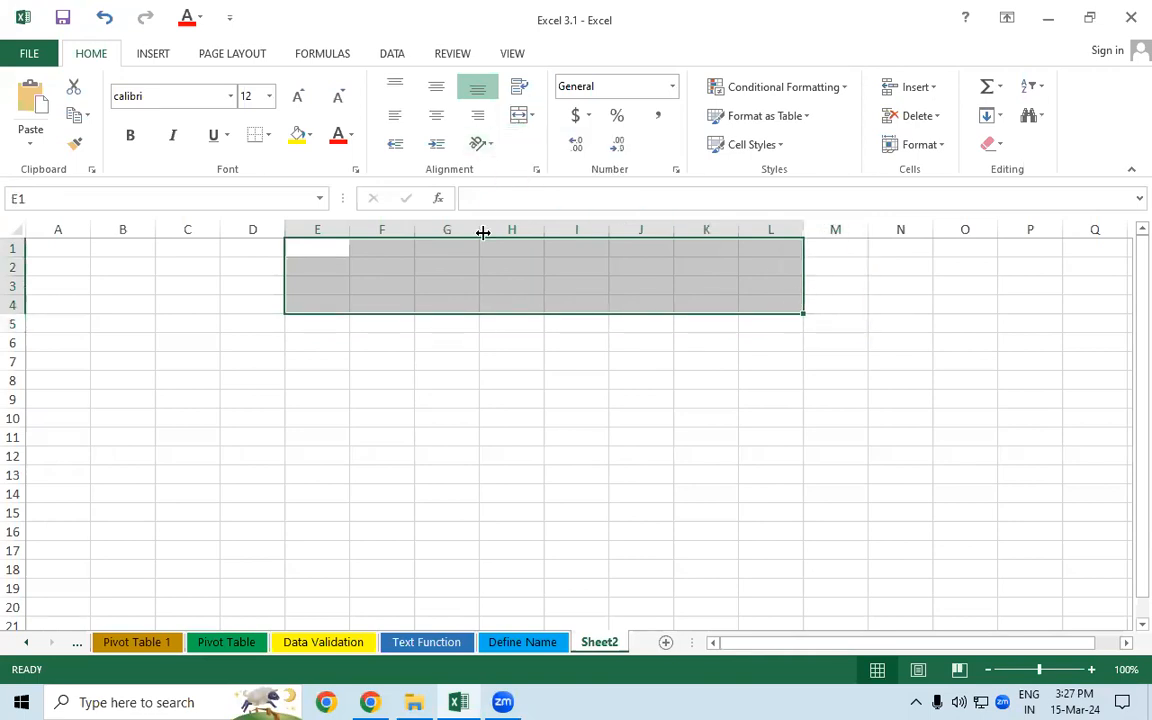
pyautogui.write('F')
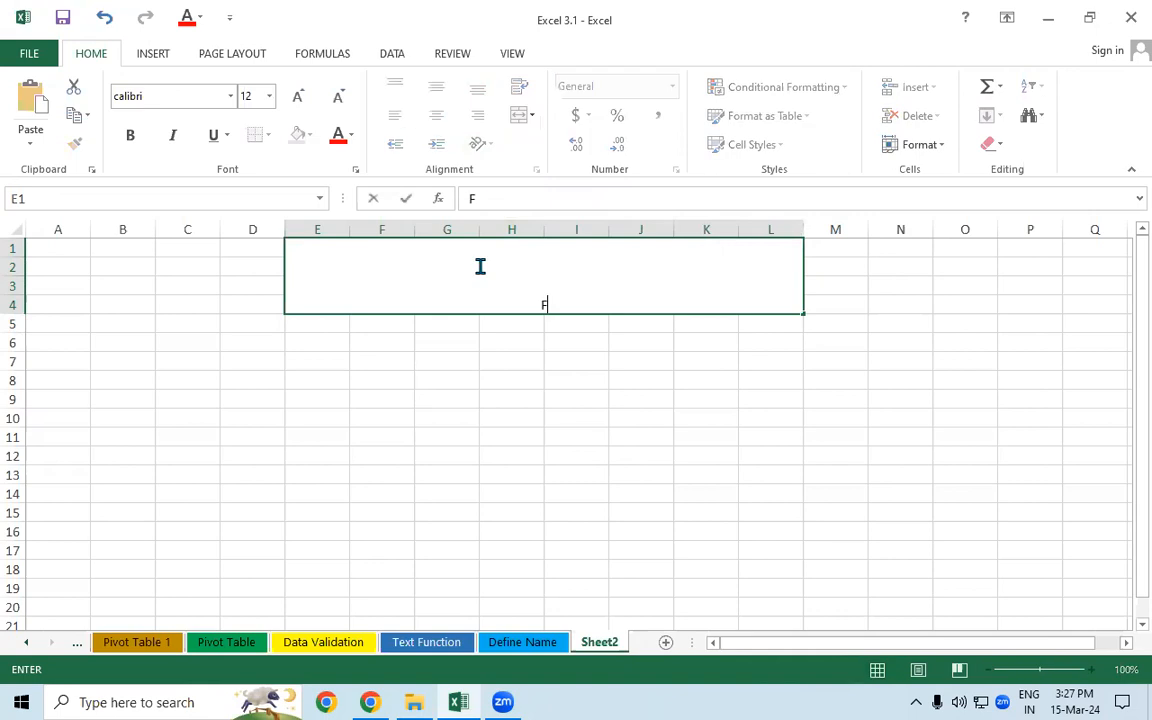
pyautogui.write('V Function')
pyautogui.press('Return')
# Step: Format the FV Function title in bold yellow text at size 48 on a blue fill
pyautogui.click(481, 265)
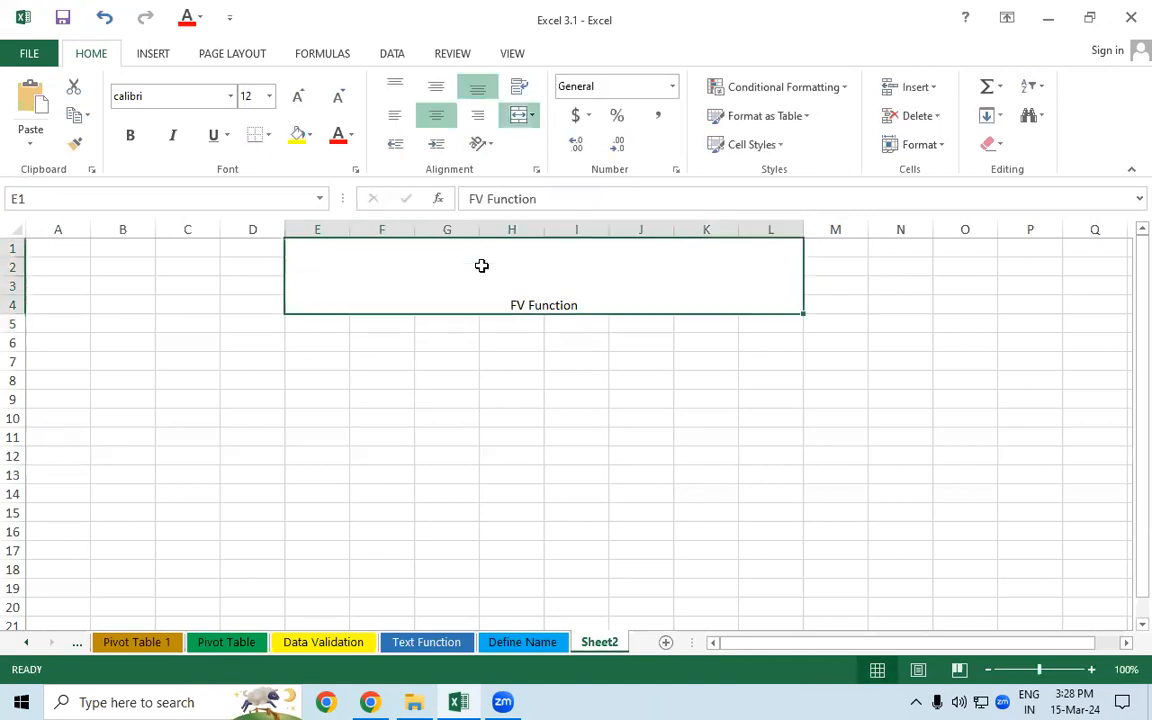
pyautogui.click(269, 96)
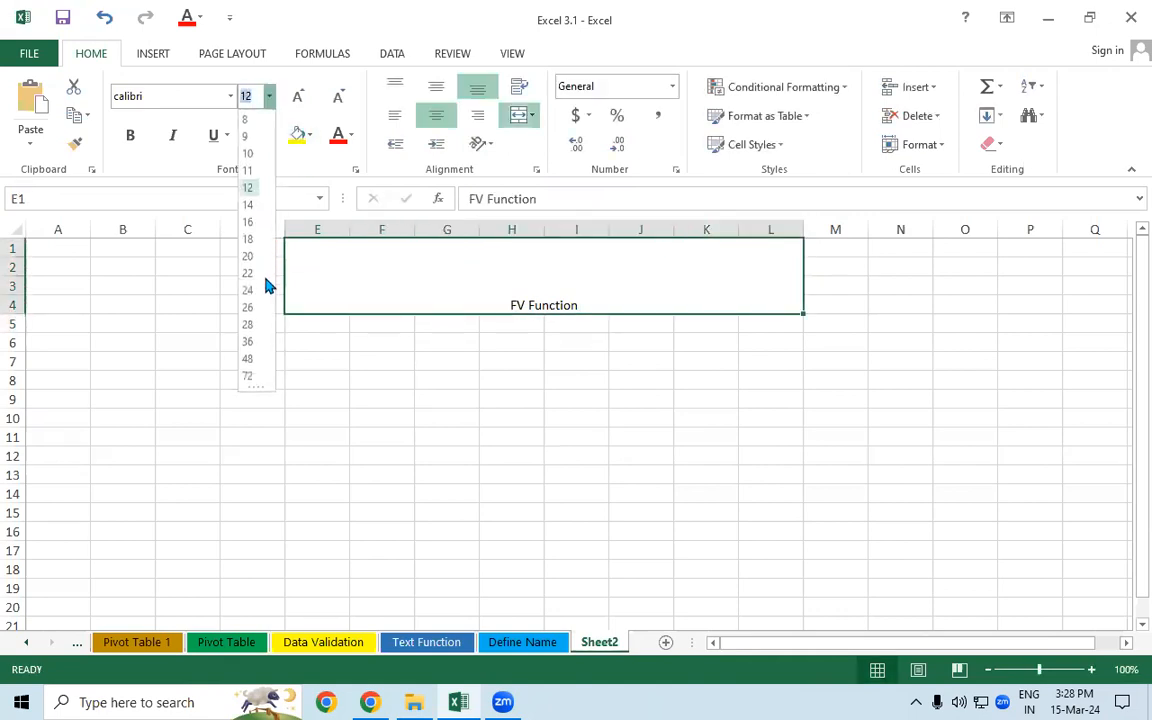
pyautogui.click(248, 359)
pyautogui.click(309, 135)
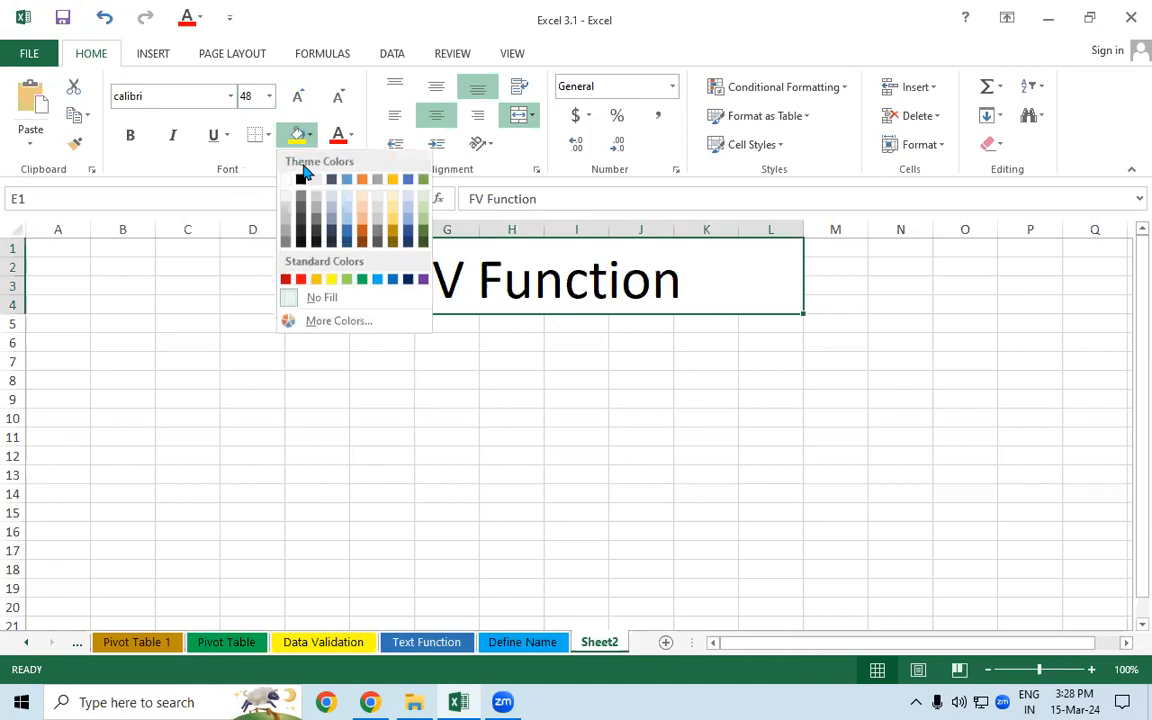
pyautogui.click(346, 180)
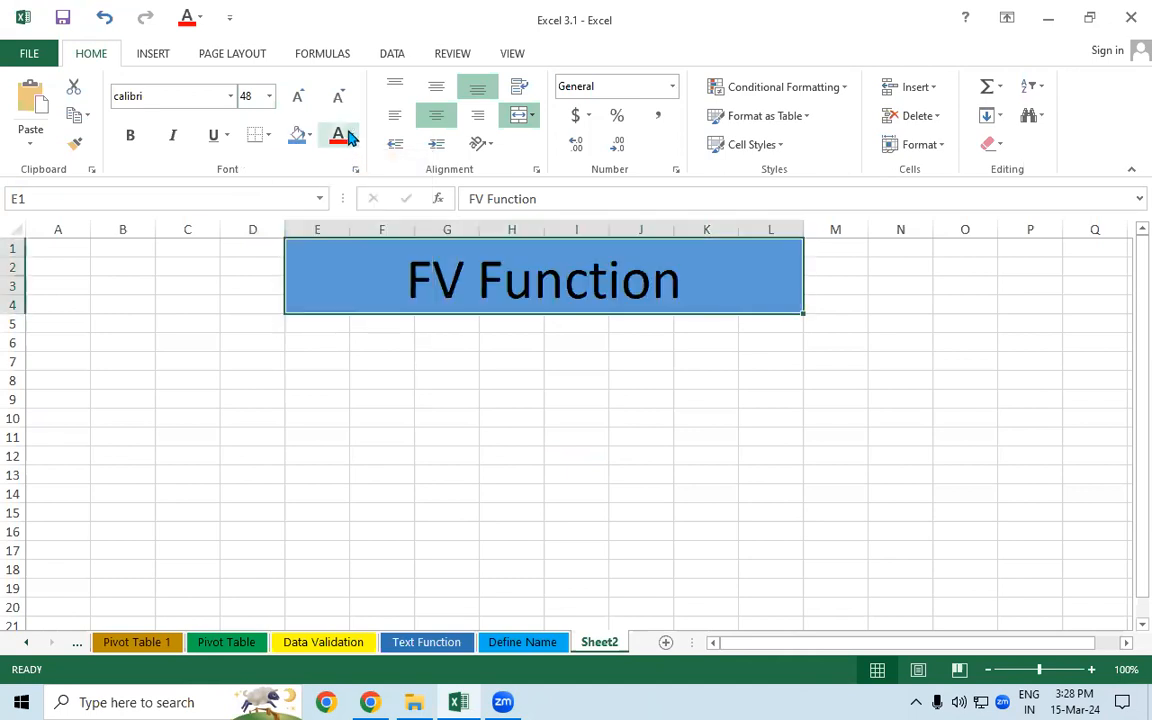
pyautogui.click(350, 135)
pyautogui.click(373, 301)
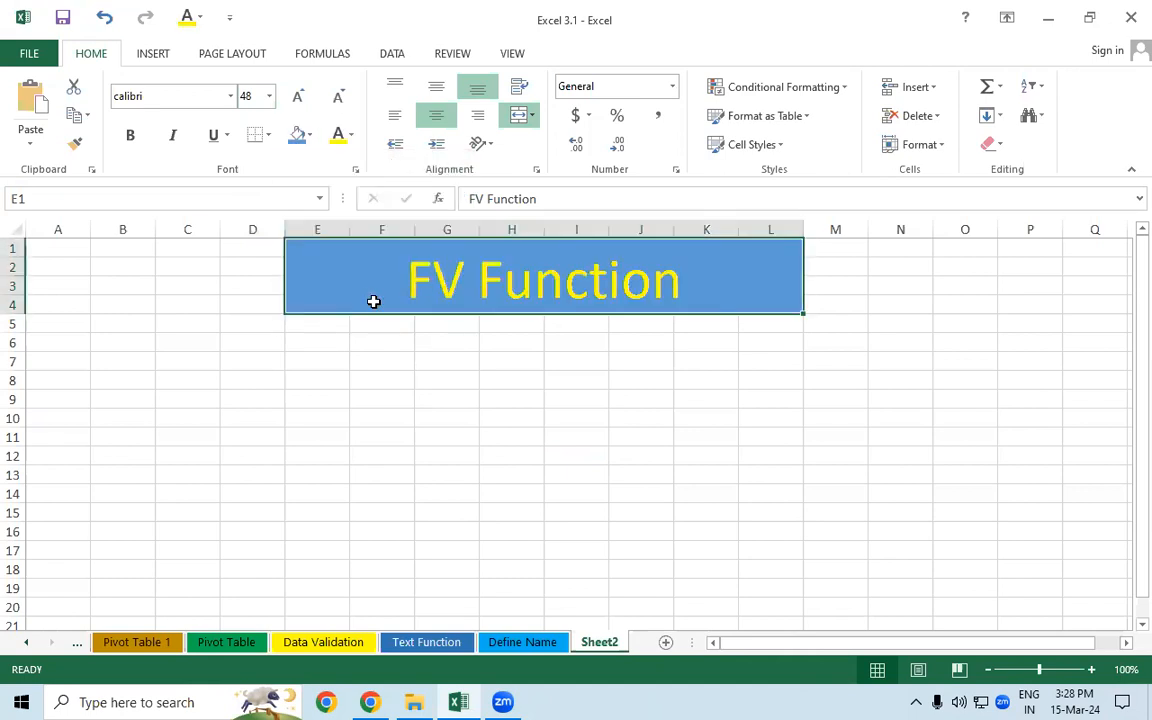
pyautogui.click(130, 135)
pyautogui.click(222, 287)
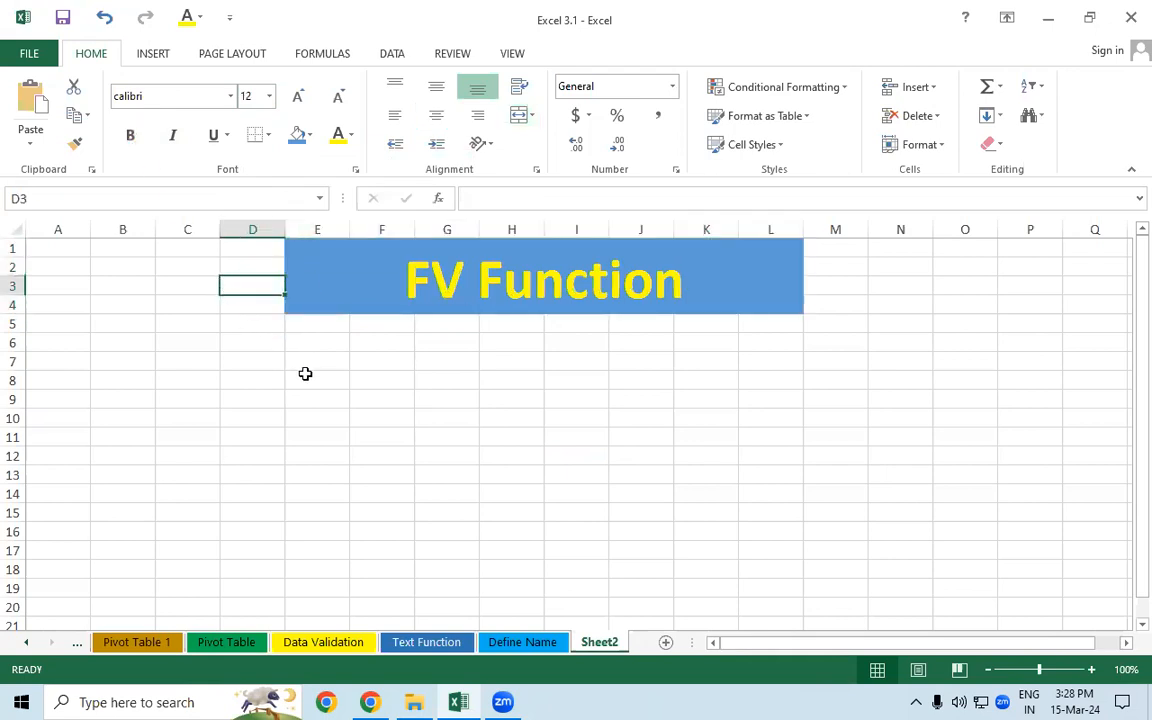
# Step: Enter the headers "Sr no" in D6 and "Company Name" in E6, and autofit column E
pyautogui.click(253, 344)
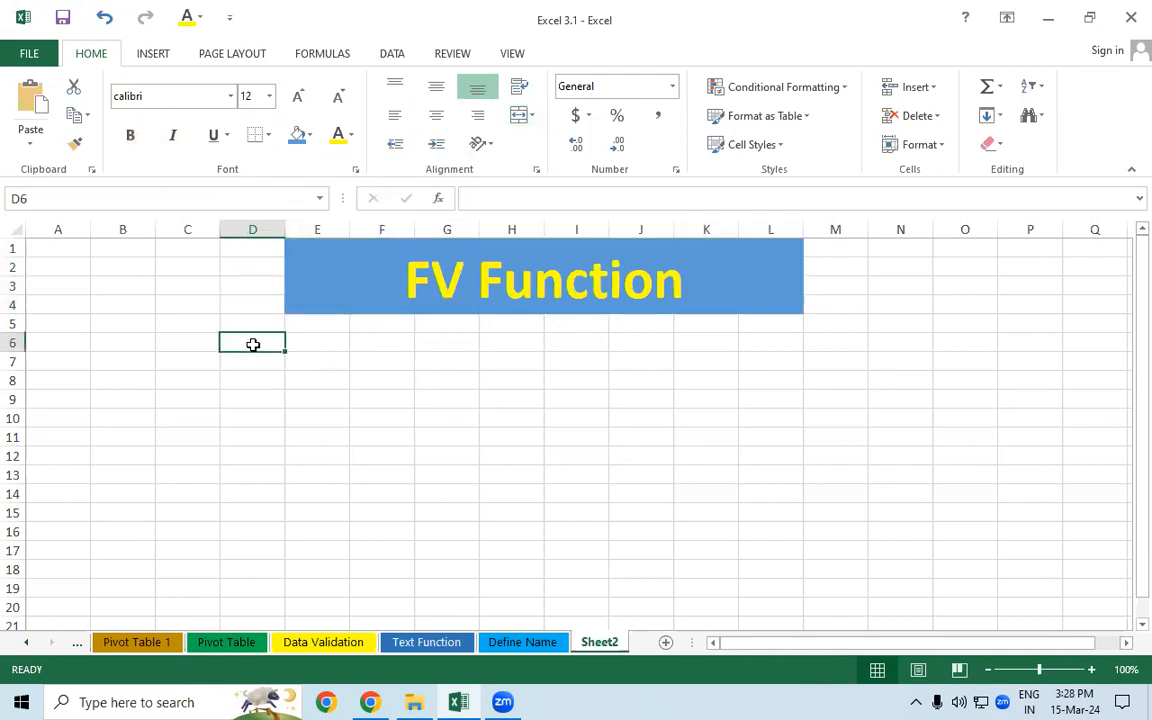
pyautogui.write('Sr')
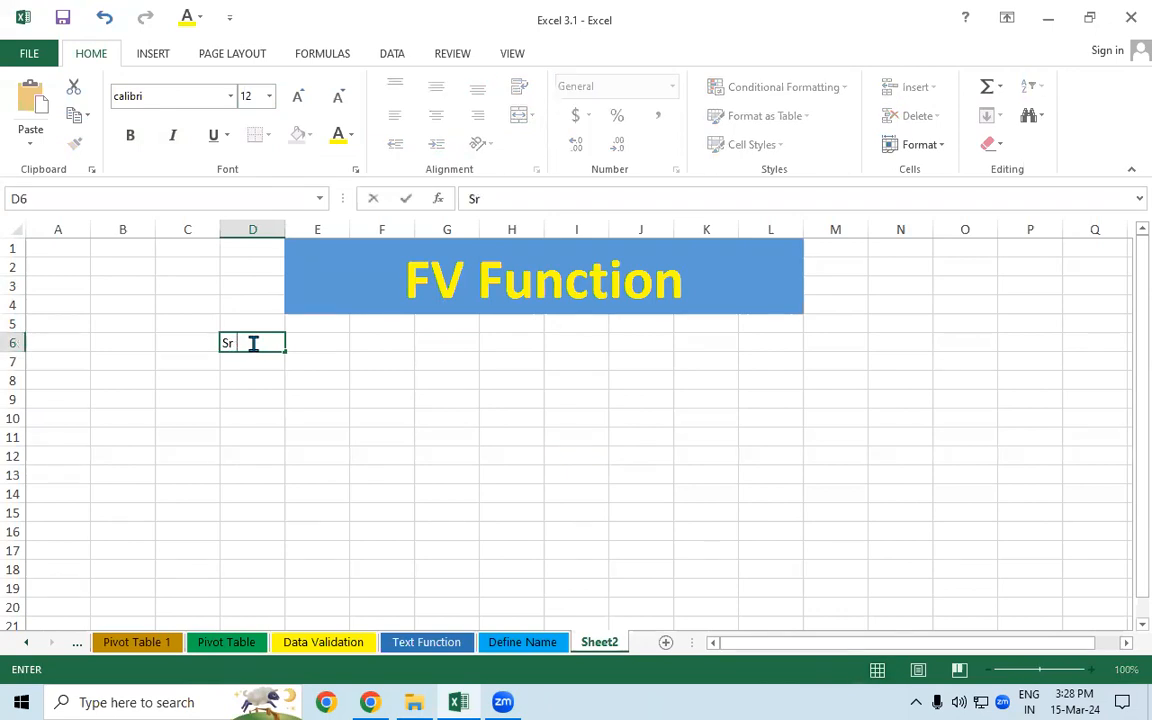
pyautogui.write(' no')
pyautogui.press('Tab')
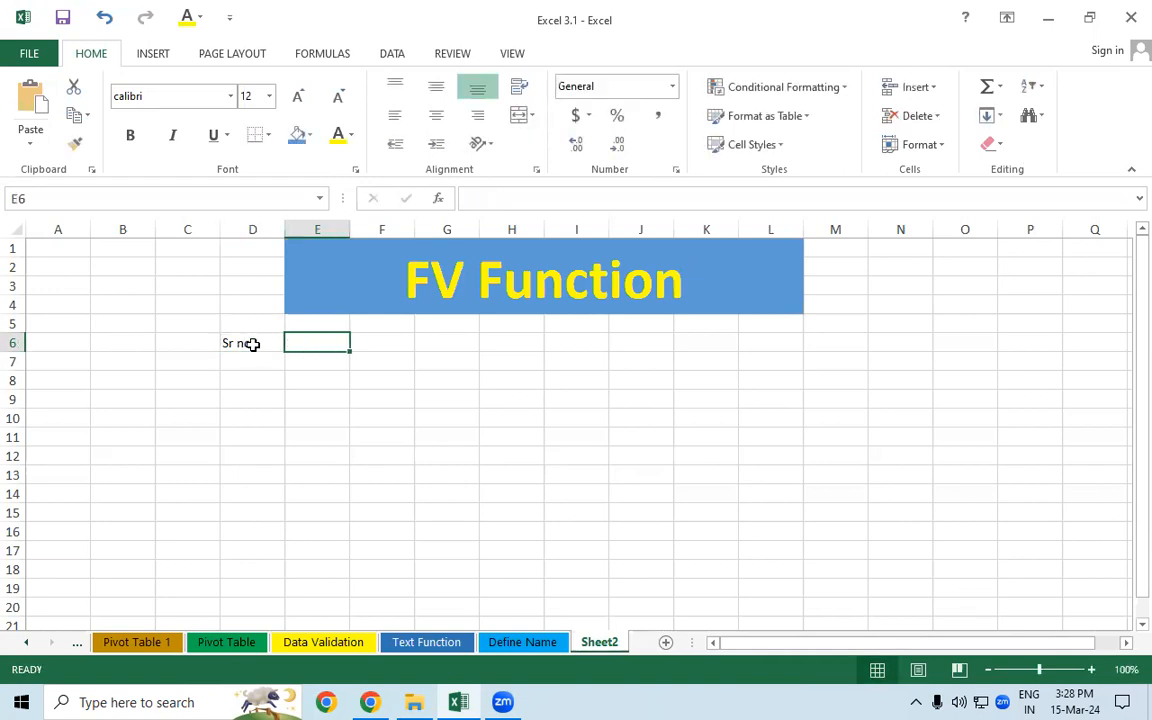
pyautogui.write('Compan')
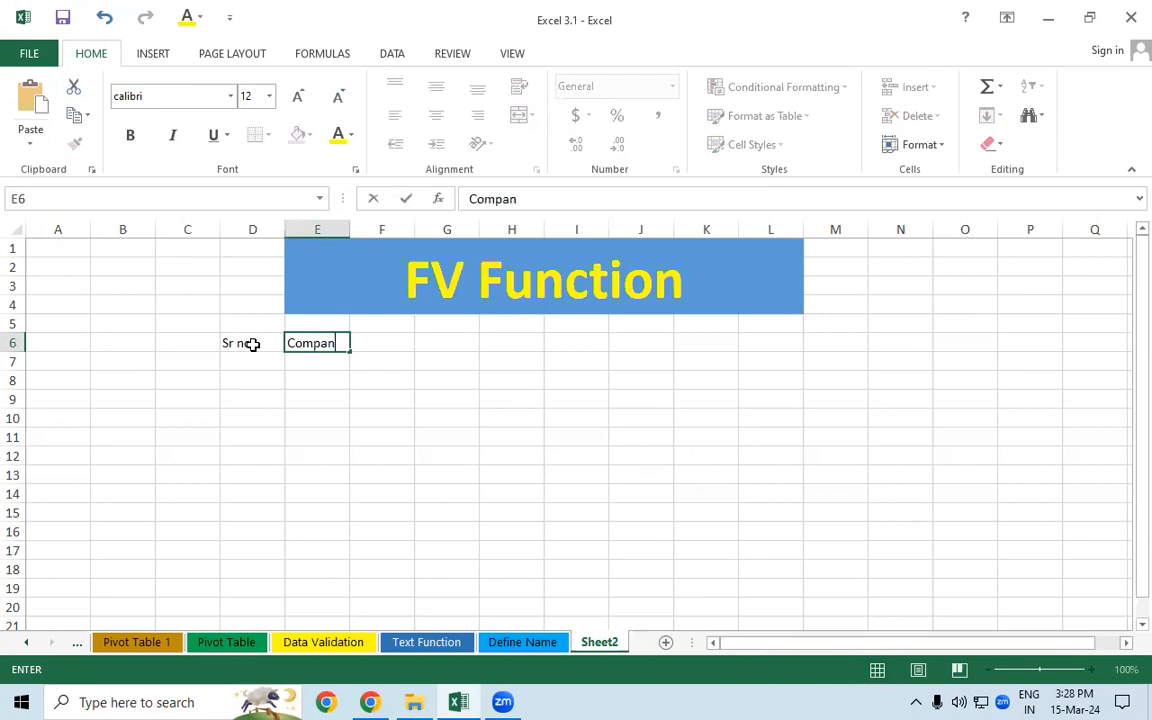
pyautogui.write('y Name')
pyautogui.press('Tab')
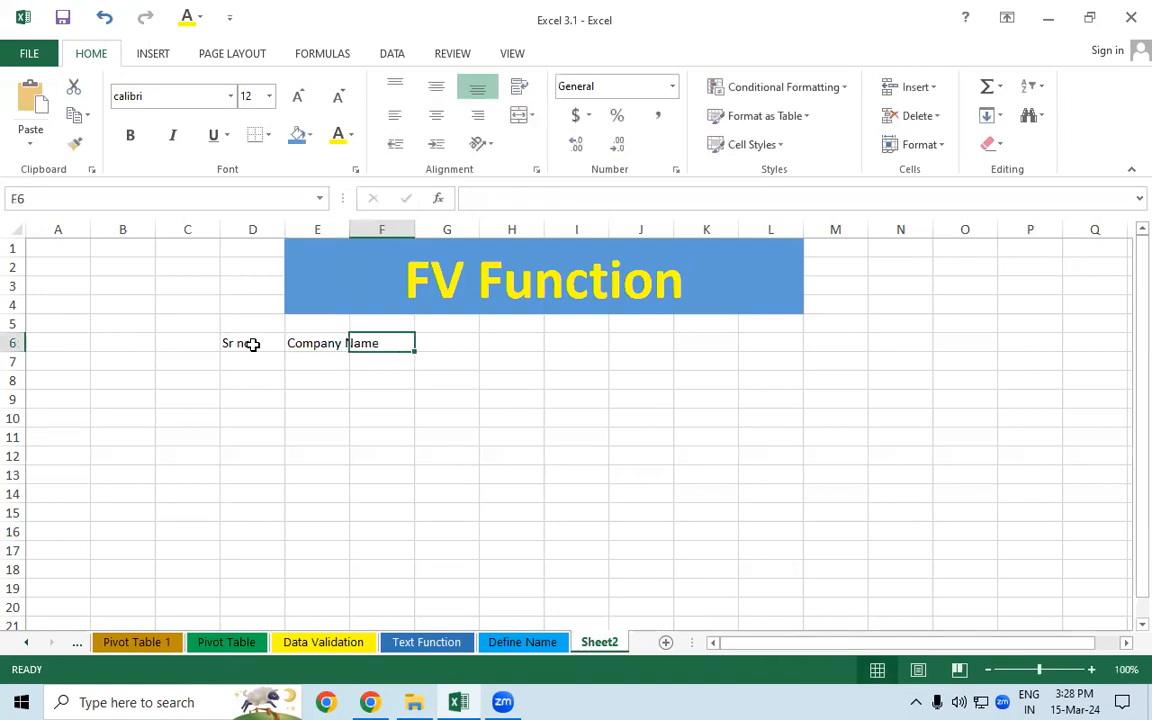
pyautogui.doubleClick(349, 229)
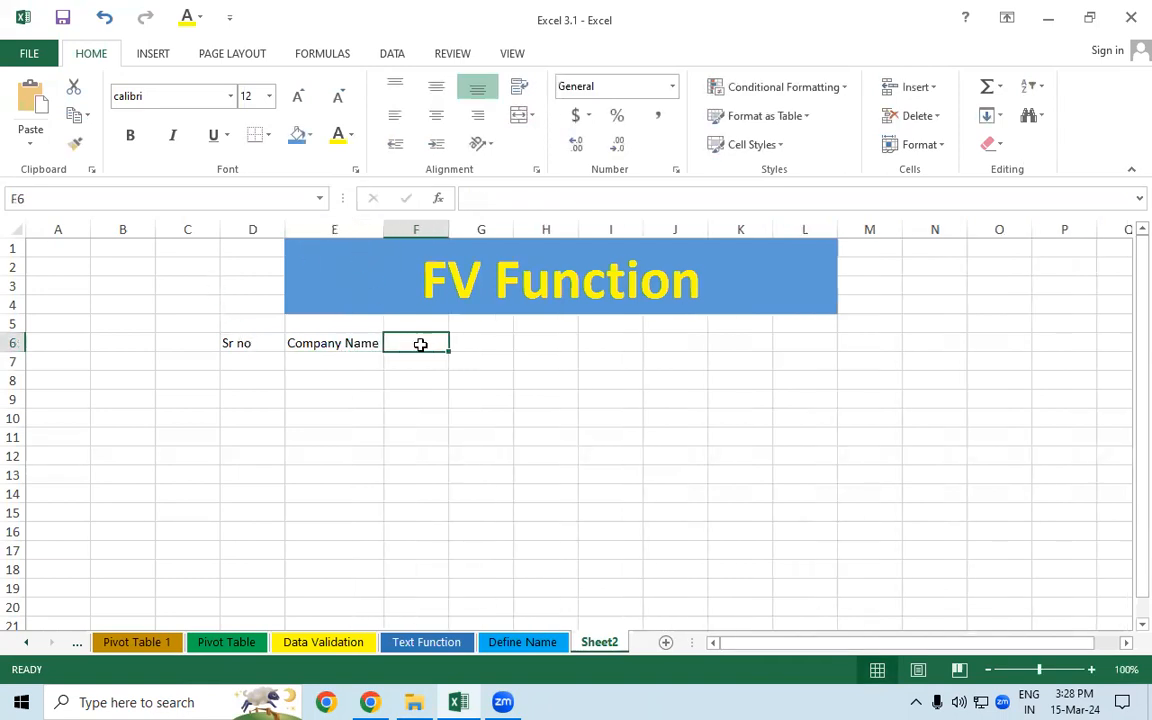
# Step: Enter the headers "PMT", "Interest" and "Duration" in cells F6 to H6
pyautogui.write('PMT')
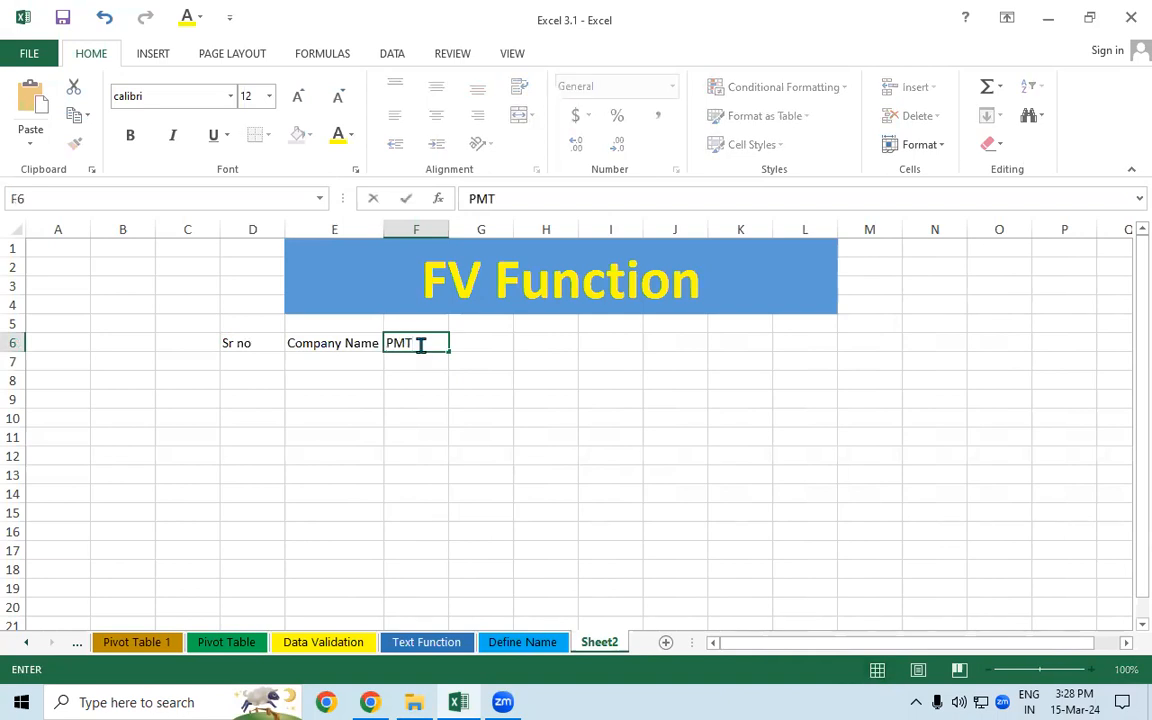
pyautogui.press('Tab')
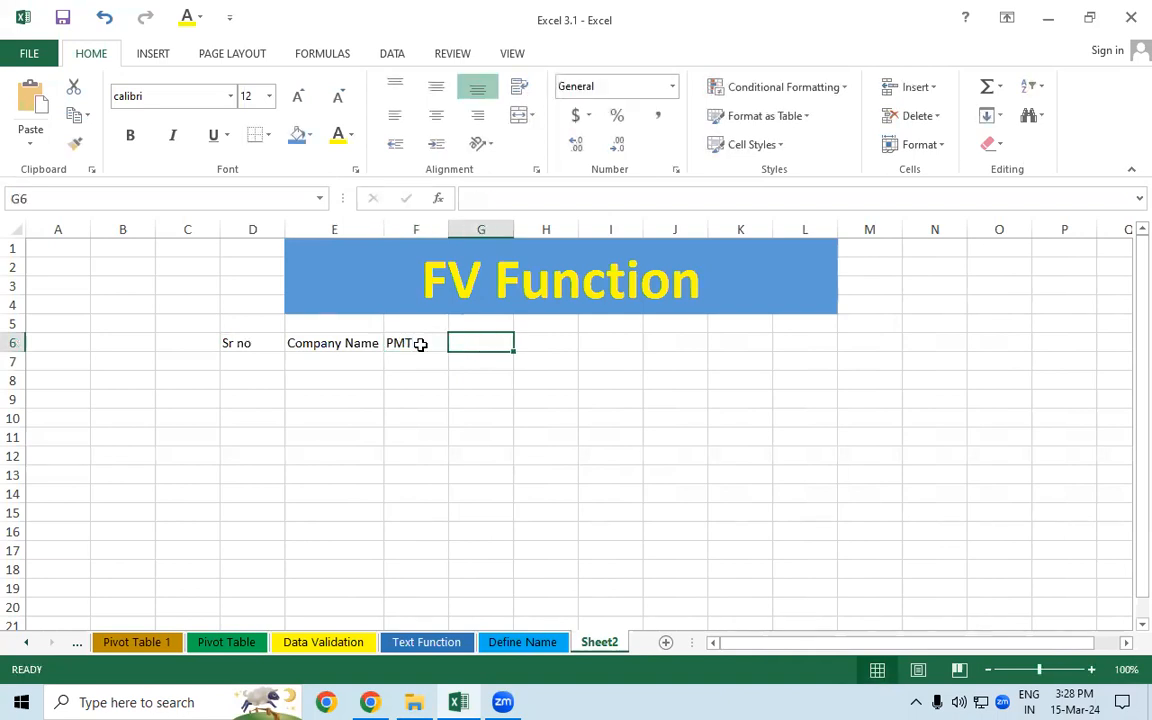
pyautogui.write('I')
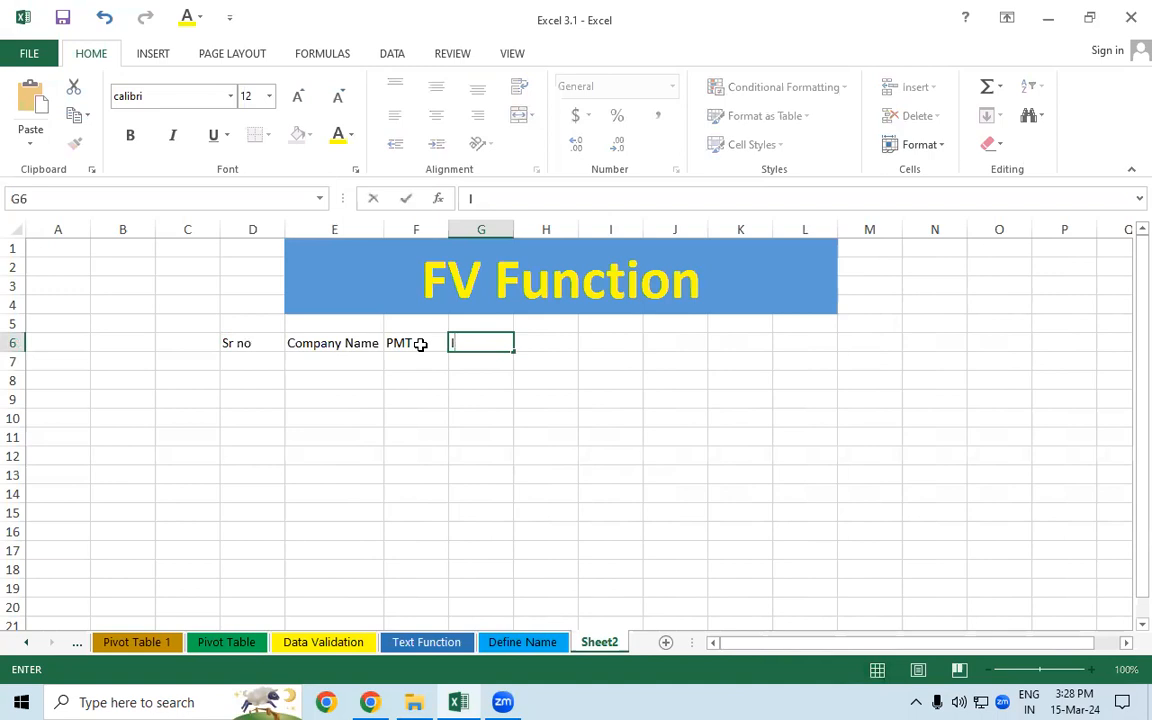
pyautogui.write('nterest')
pyautogui.press('Tab')
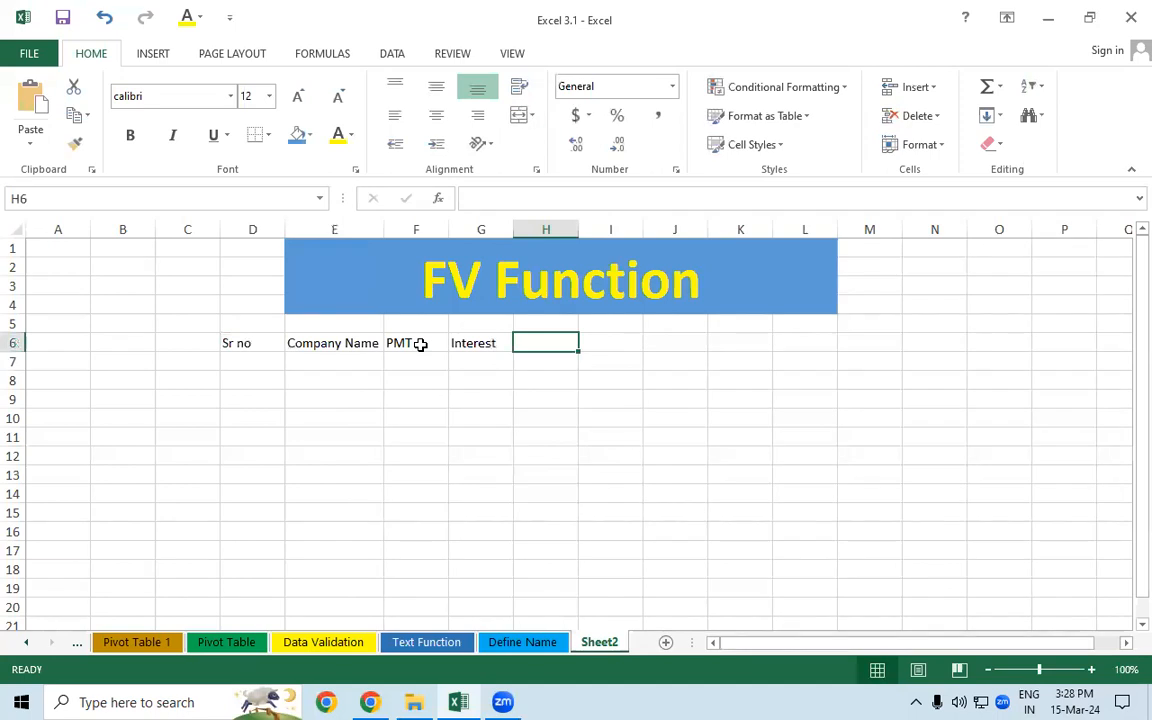
pyautogui.write('Duration')
pyautogui.press('Tab')
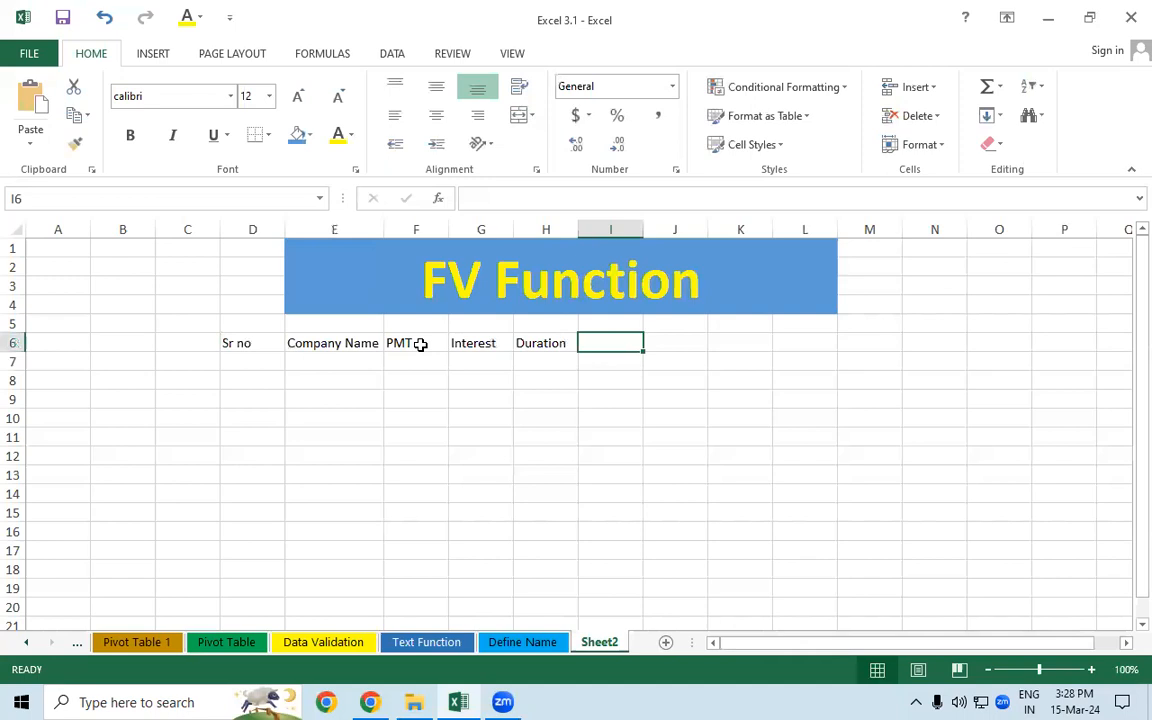
# Step: Complete the header row with "FV", "Total PMT" and "Interest Amount" in cells I6 to K6
pyautogui.write('F')
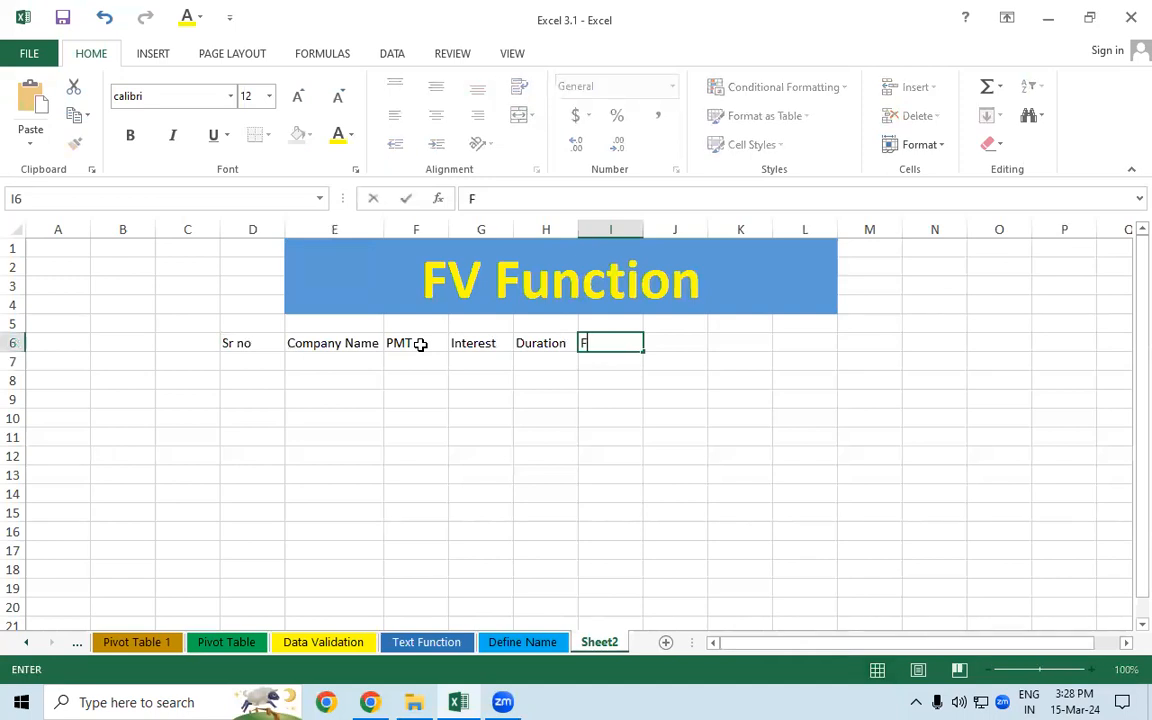
pyautogui.write('V')
pyautogui.press('Tab')
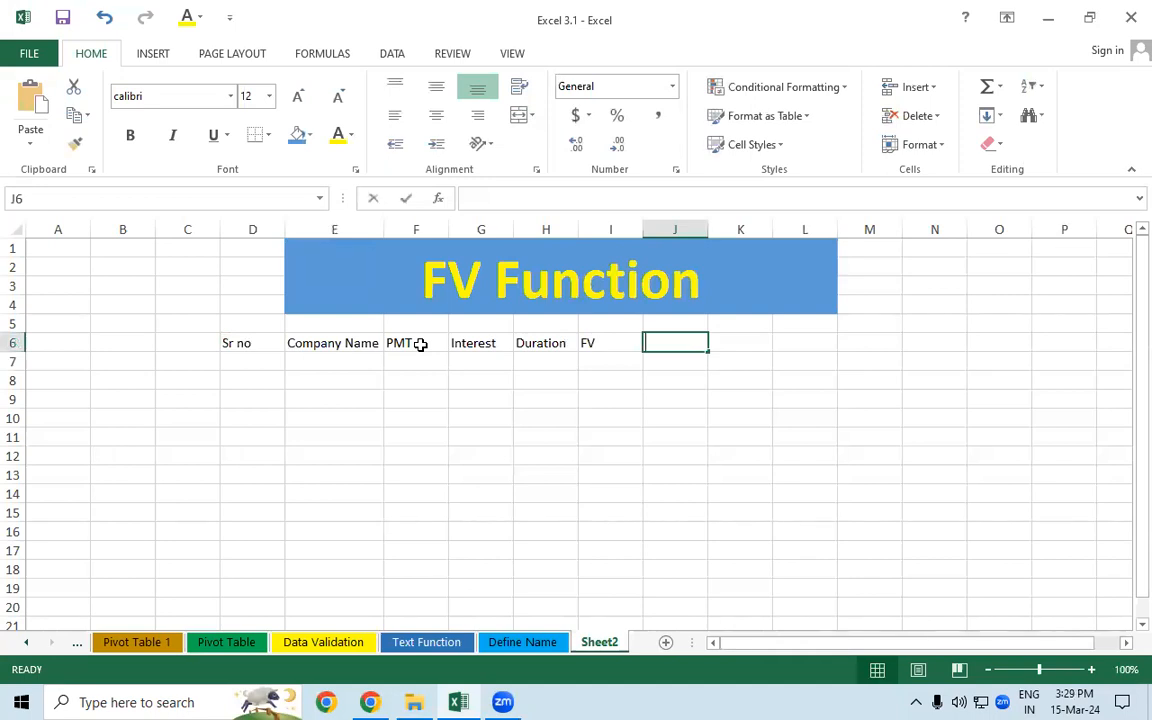
pyautogui.write('Total')
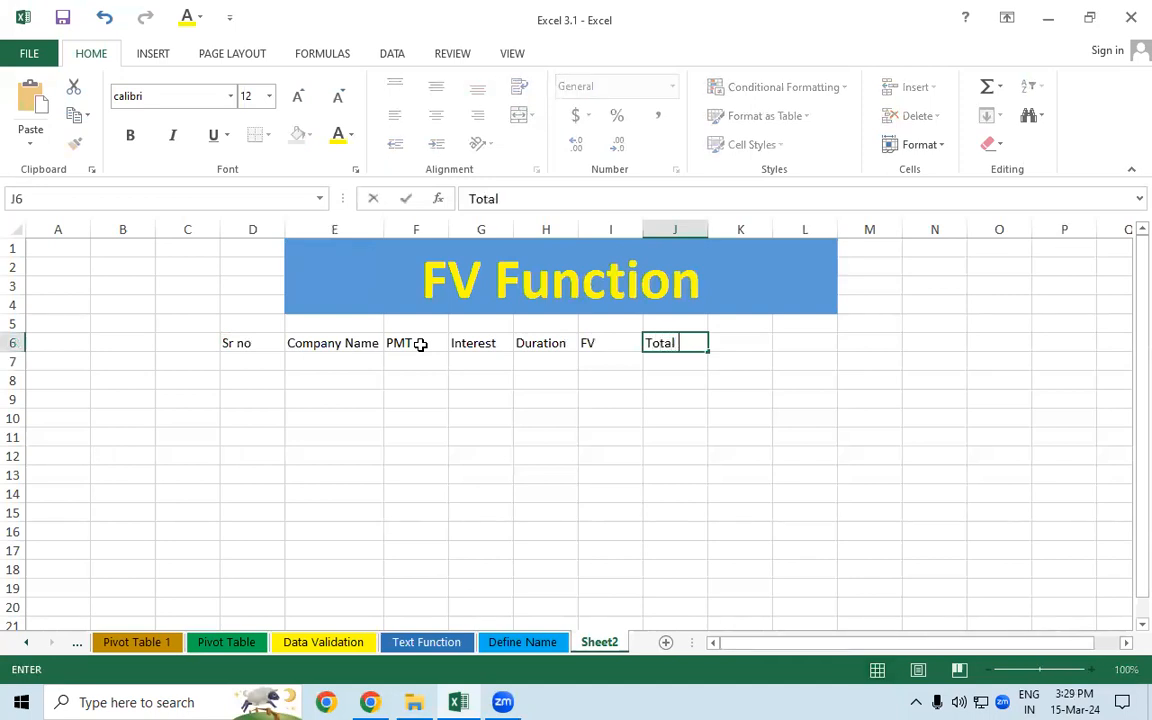
pyautogui.write(' PMT')
pyautogui.press('Tab')
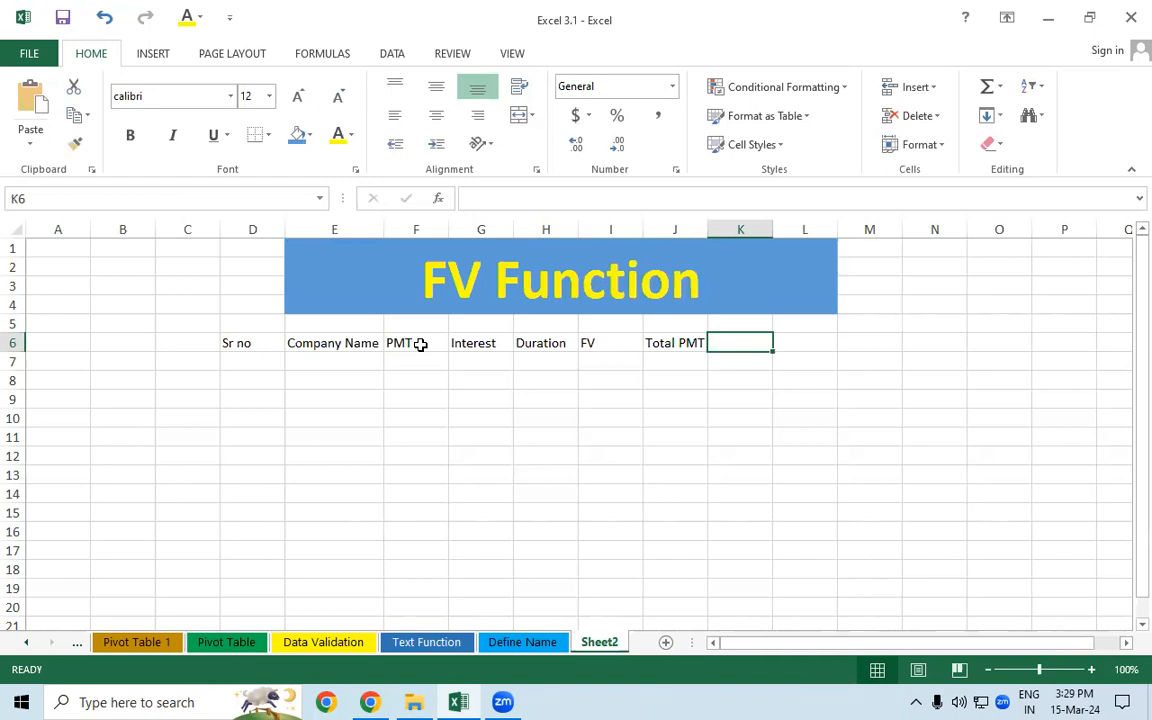
pyautogui.write('Int')
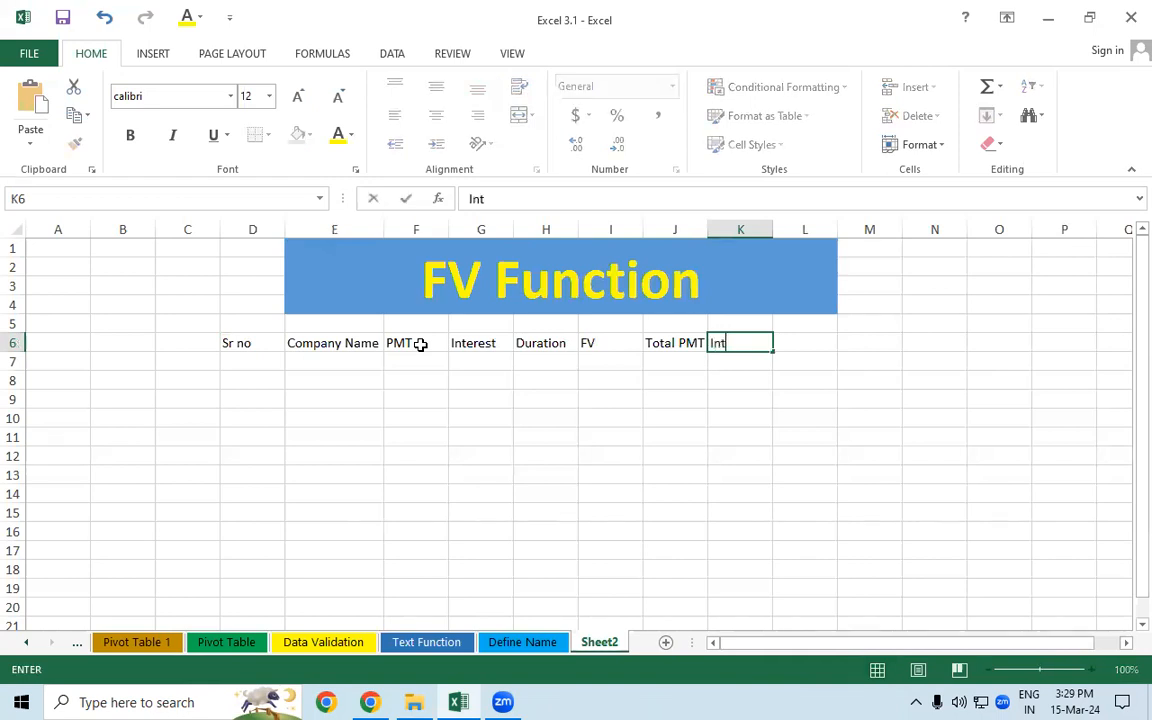
pyautogui.write('erest Amoun')
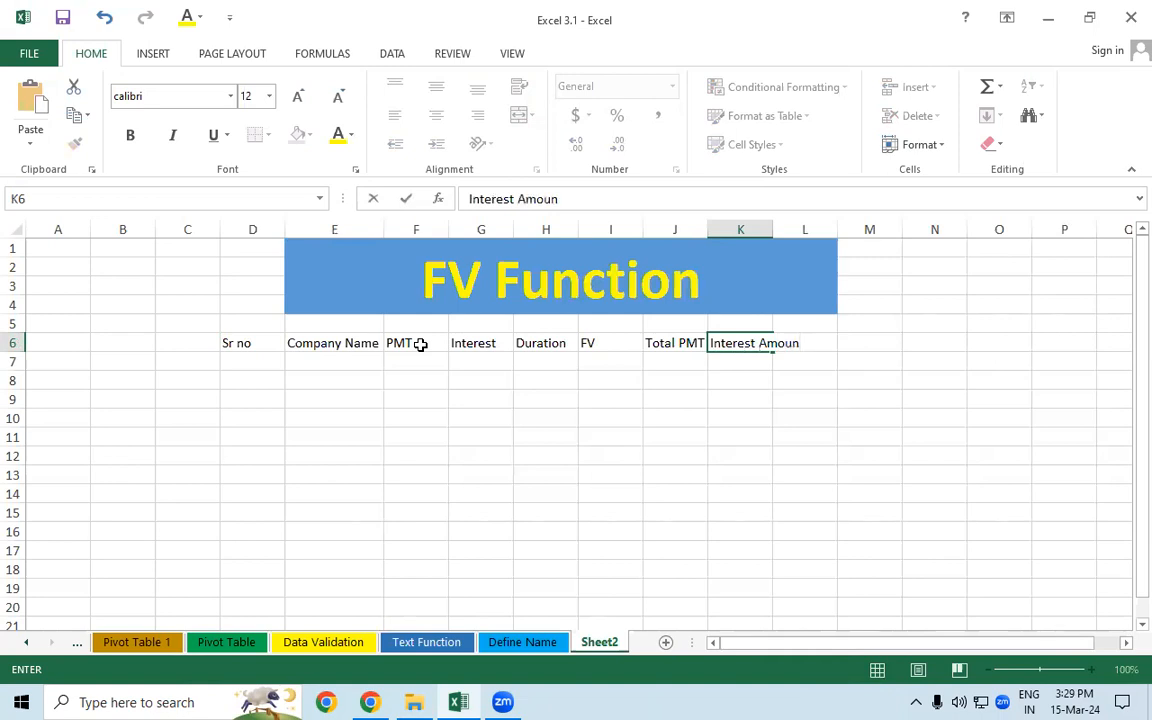
pyautogui.write('t')
pyautogui.press('Return')
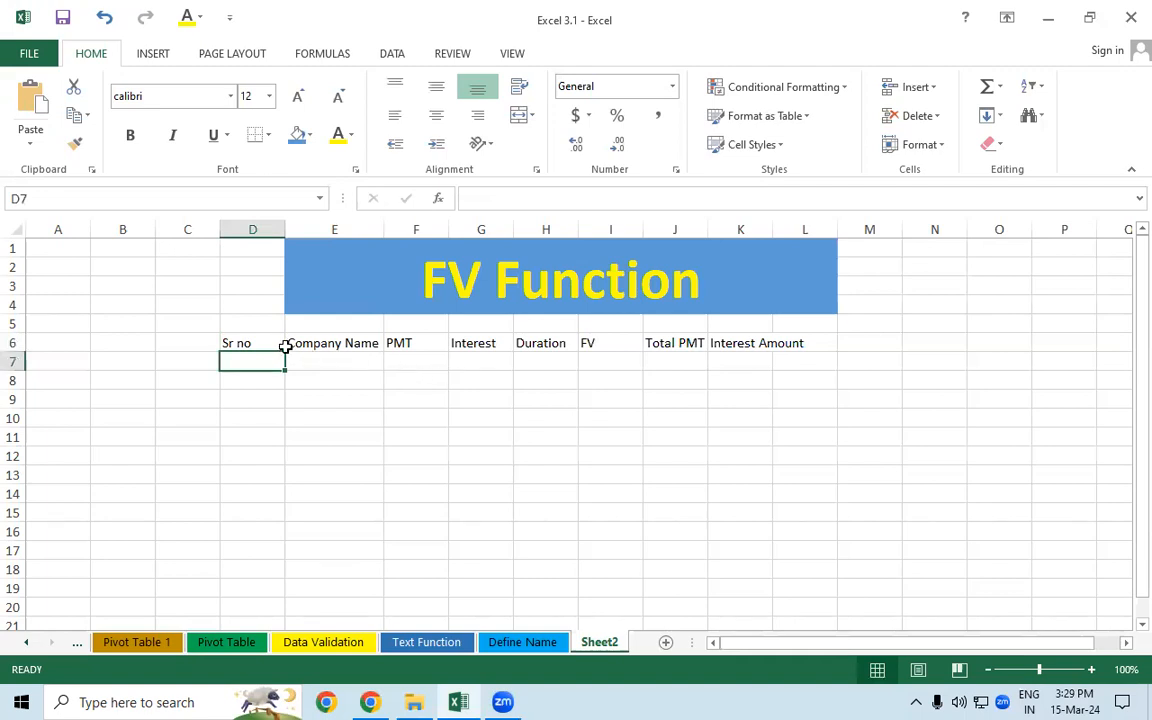
# Step: Make the table header row D6 to K6 bold, enlarge its font by two sizes, and autofit the table columns
pyautogui.click(250, 343)
pyautogui.moveTo(321, 347); pyautogui.dragTo(800, 342)
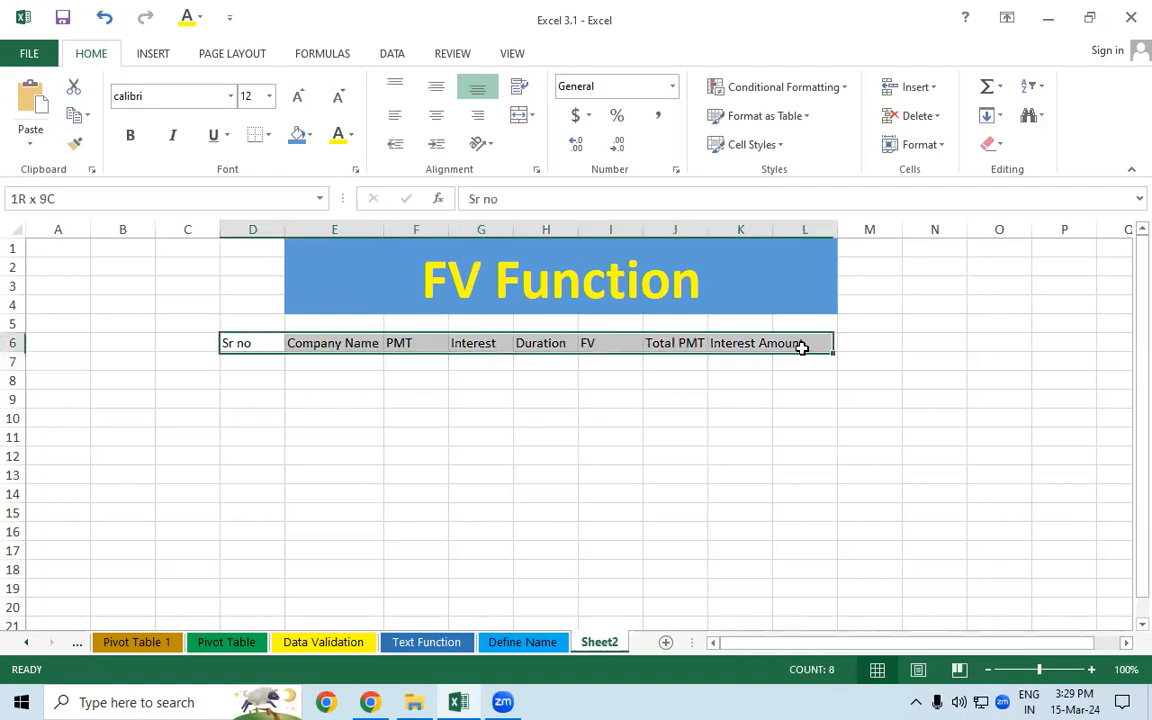
pyautogui.click(130, 136)
pyautogui.click(297, 96)
pyautogui.click(297, 96)
pyautogui.moveTo(257, 229); pyautogui.dragTo(825, 224)
pyautogui.doubleClick(832, 227)
pyautogui.click(481, 443)
# Step: Fill the Sr no column with the serial numbers 1 to 3 in cells D7 to D9
pyautogui.moveTo(245, 366); pyautogui.dragTo(239, 523)
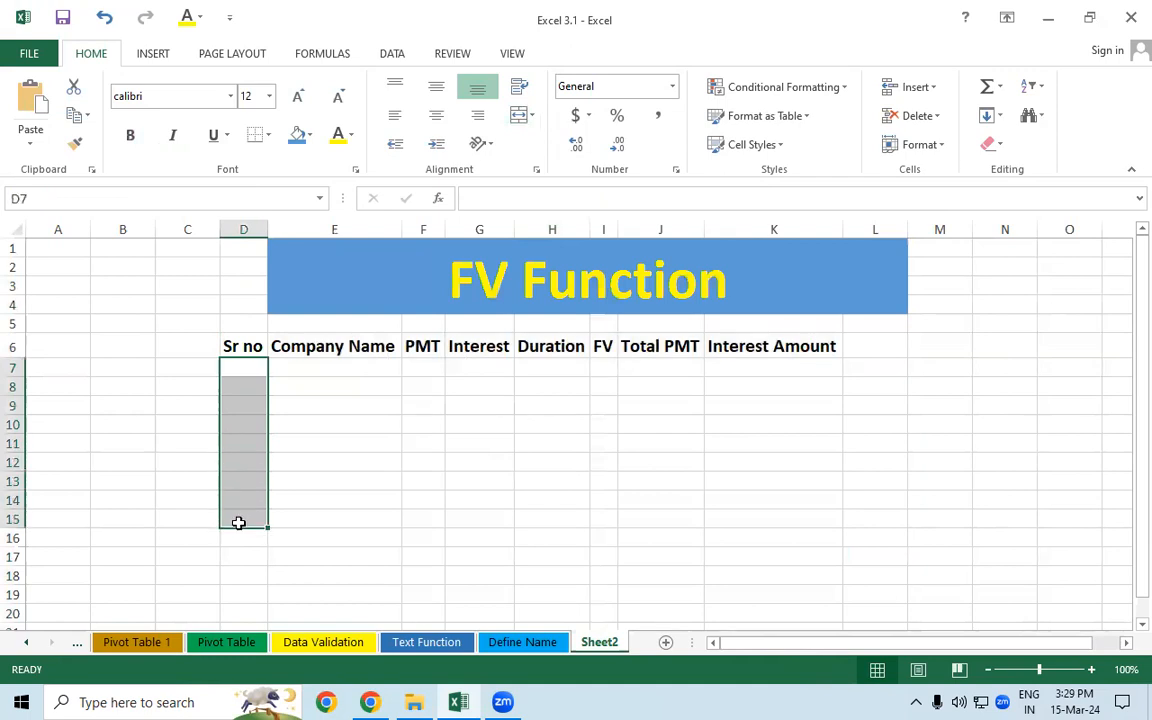
pyautogui.click(243, 465)
pyautogui.click(240, 366)
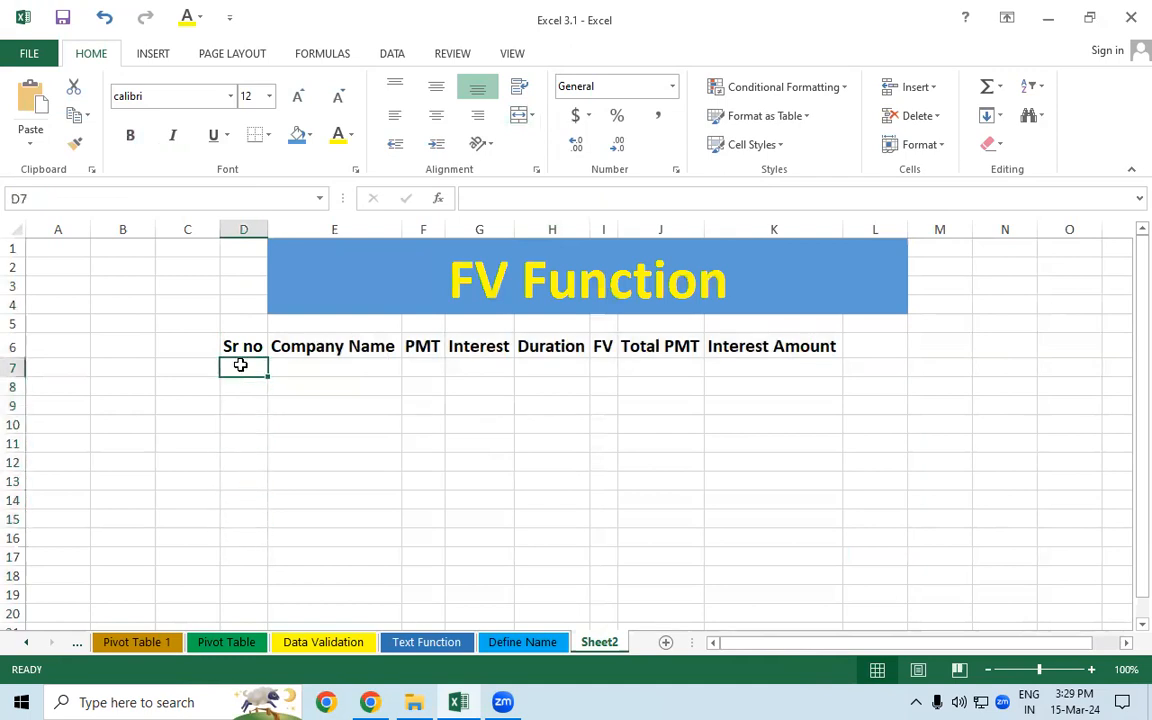
pyautogui.write('1')
pyautogui.press('Return')
pyautogui.click(244, 370)
pyautogui.moveTo(267, 377); pyautogui.dragTo(270, 411)
# Step: Enter the company names "LIC", "Bajaj" and "HDFC Bank" in cells E7 to E9
pyautogui.click(291, 367)
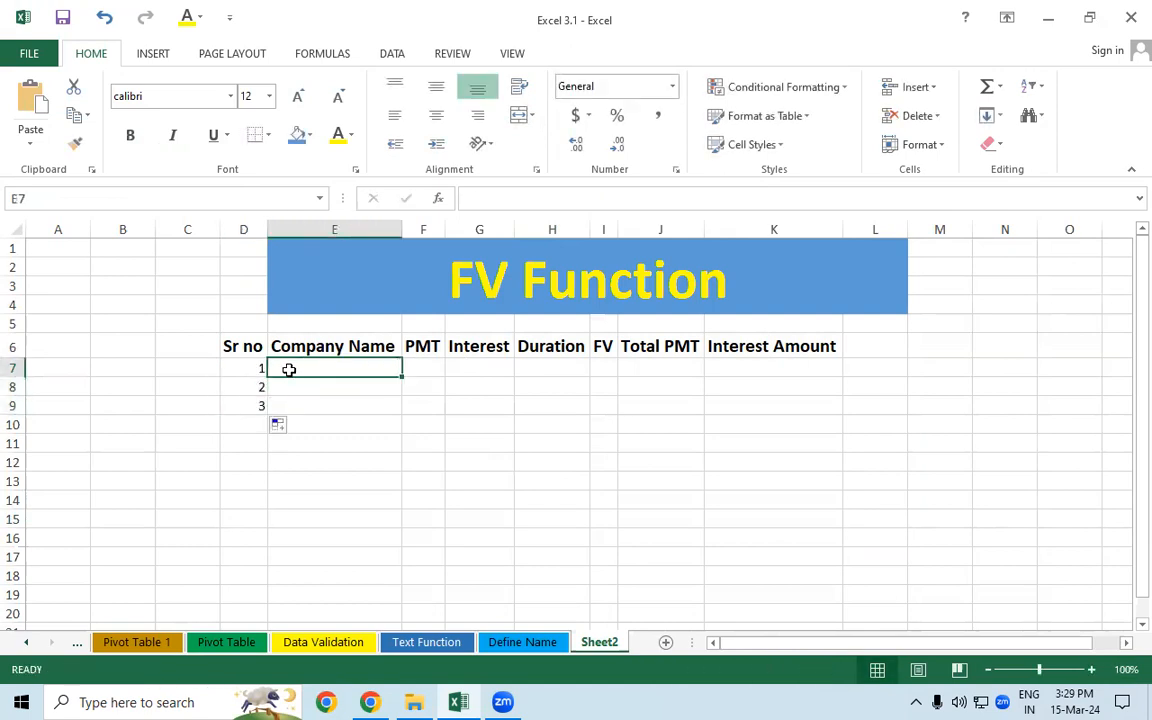
pyautogui.write('LIC')
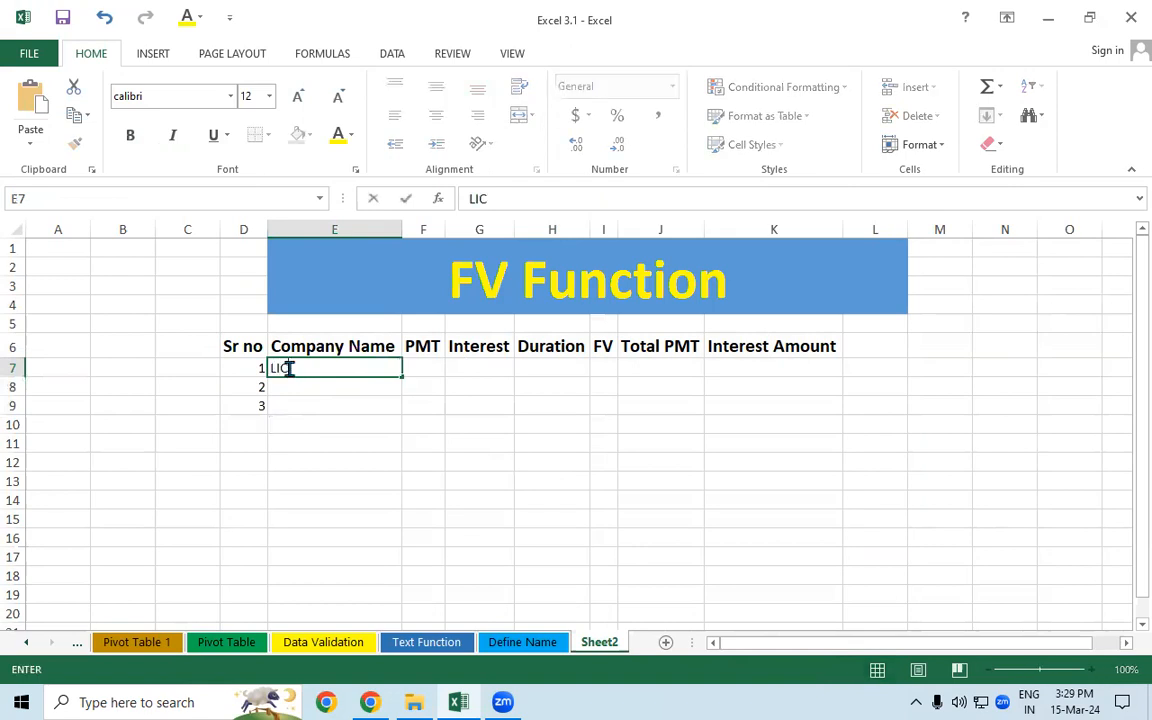
pyautogui.press('Return')
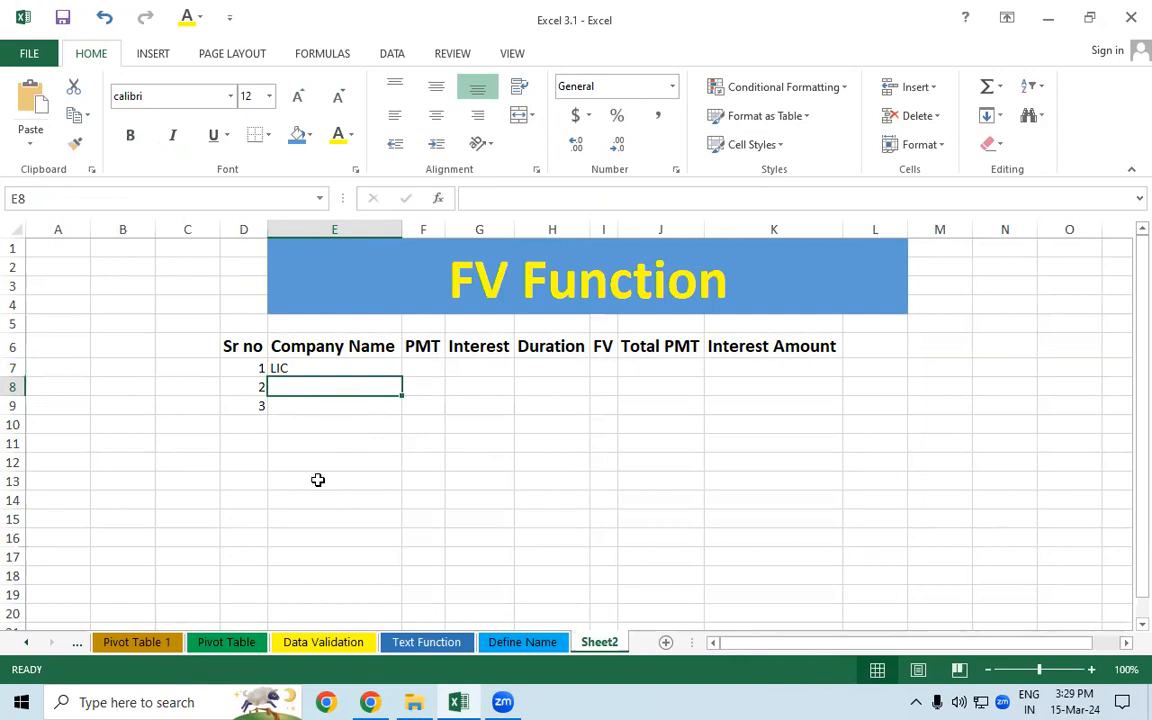
pyautogui.write('Ba')
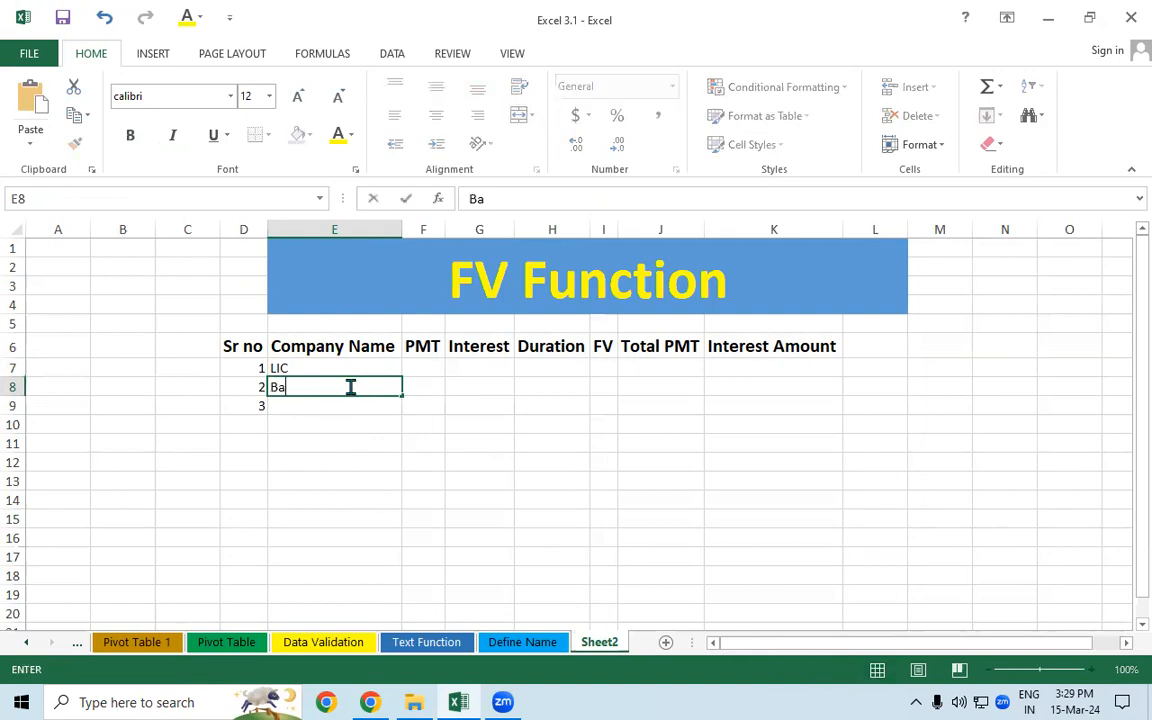
pyautogui.write('jaj')
pyautogui.press('Return')
pyautogui.write('H')
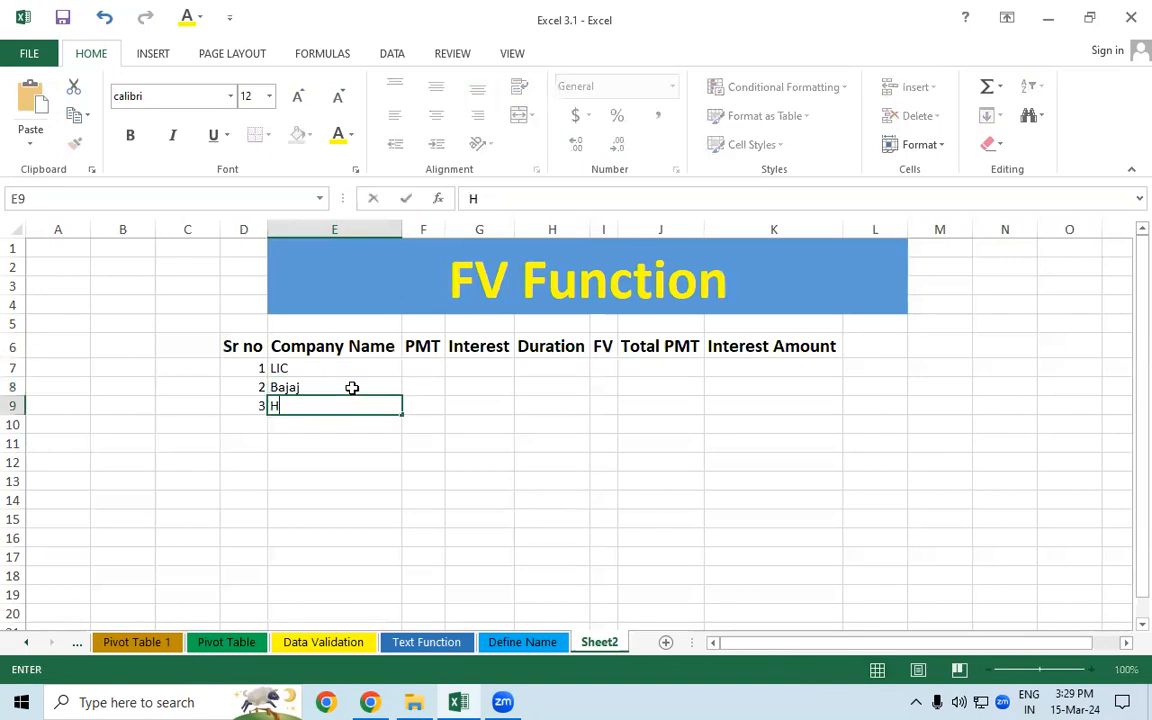
pyautogui.write('DFC Bank')
pyautogui.hotkey('ctrl', 'Return')
pyautogui.press('Return')
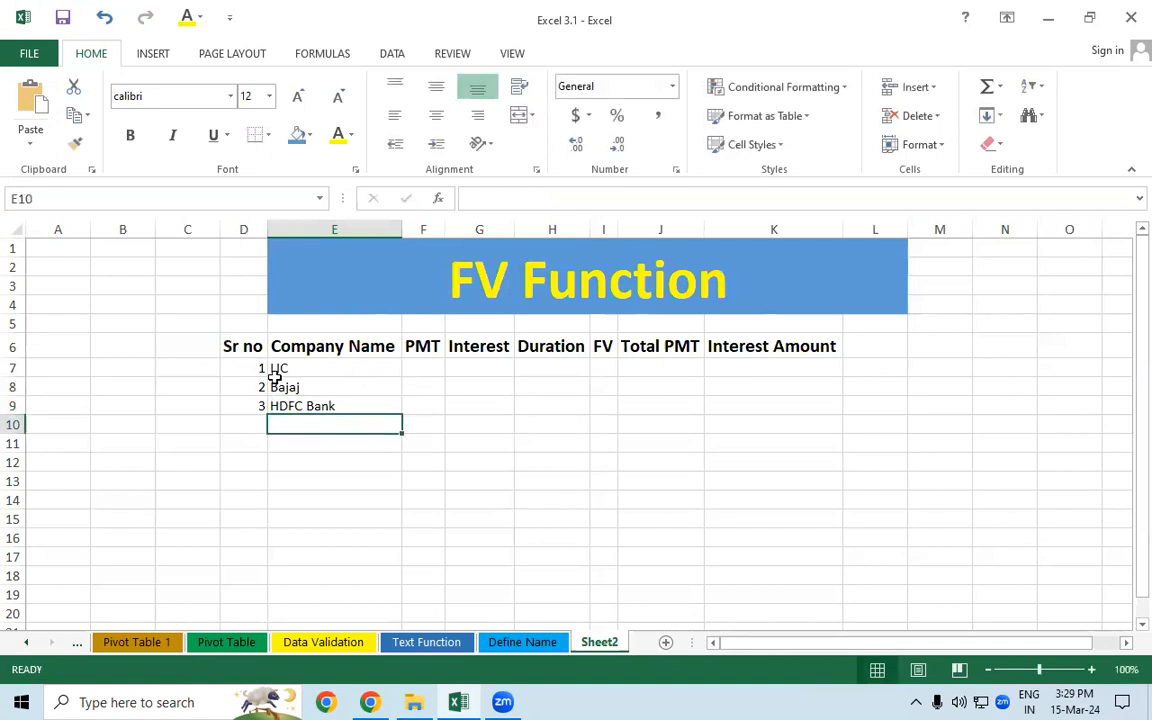
# Step: Enter a PMT of 1200, interest of 10% and duration of 60 in the LIC row, and widen the FV column
pyautogui.moveTo(272, 367); pyautogui.dragTo(751, 365)
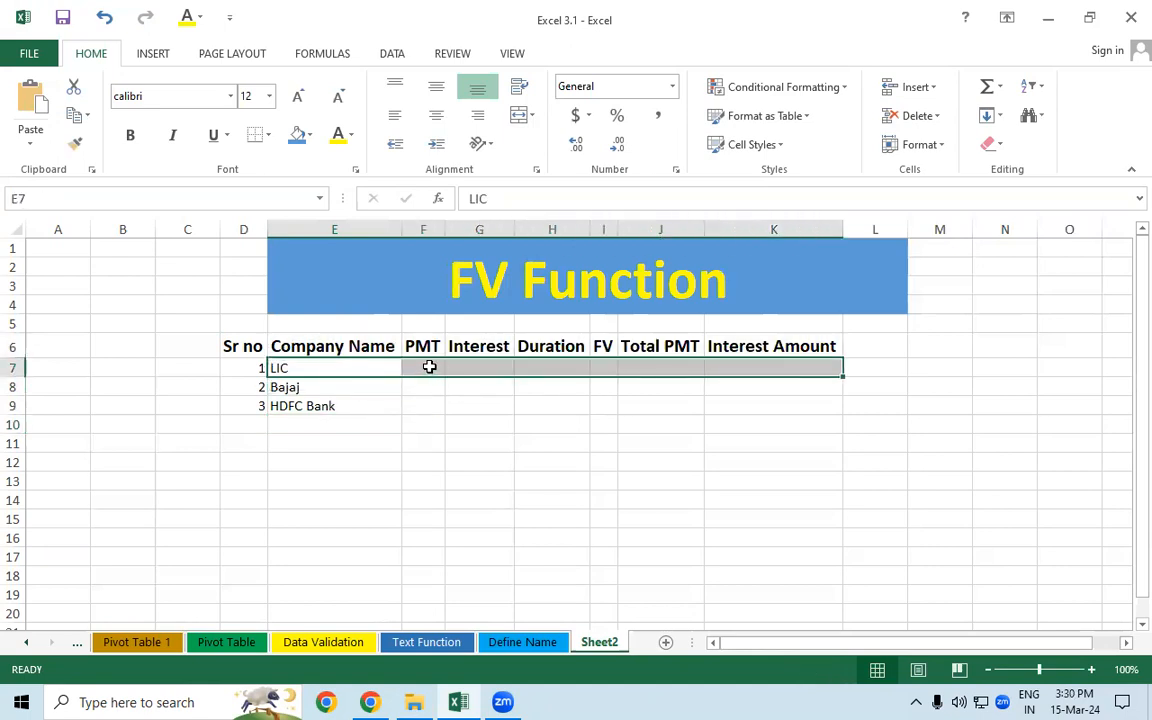
pyautogui.click(429, 367)
pyautogui.write('1200')
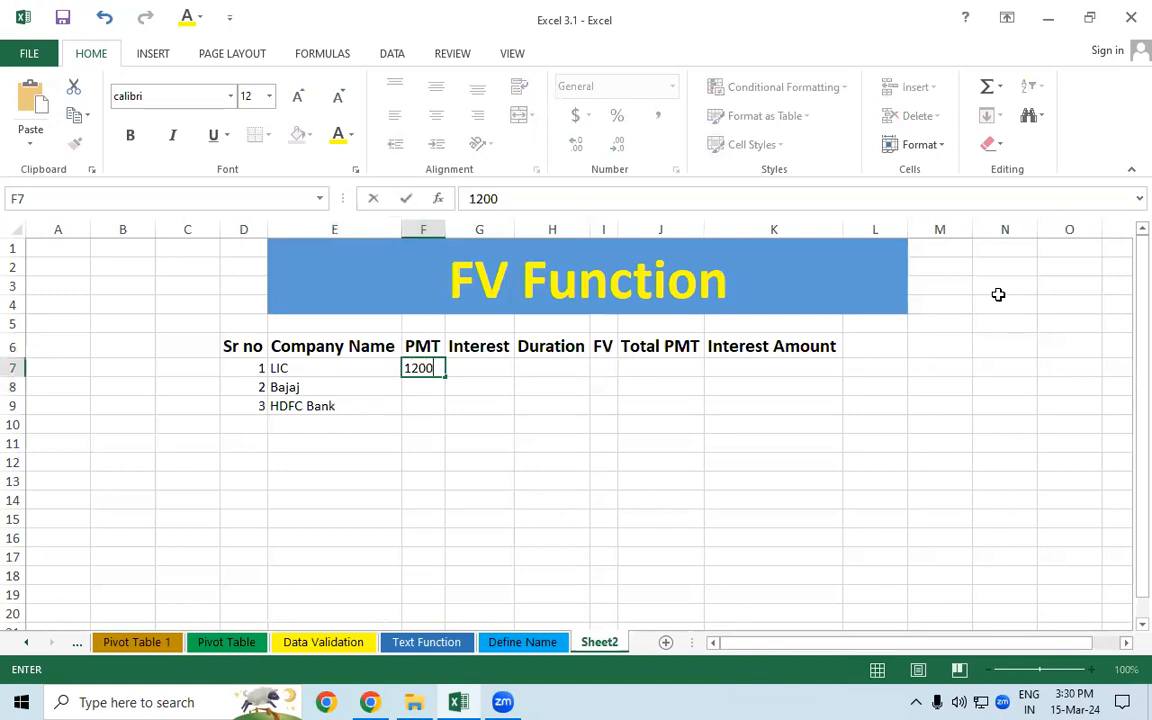
pyautogui.press('Tab')
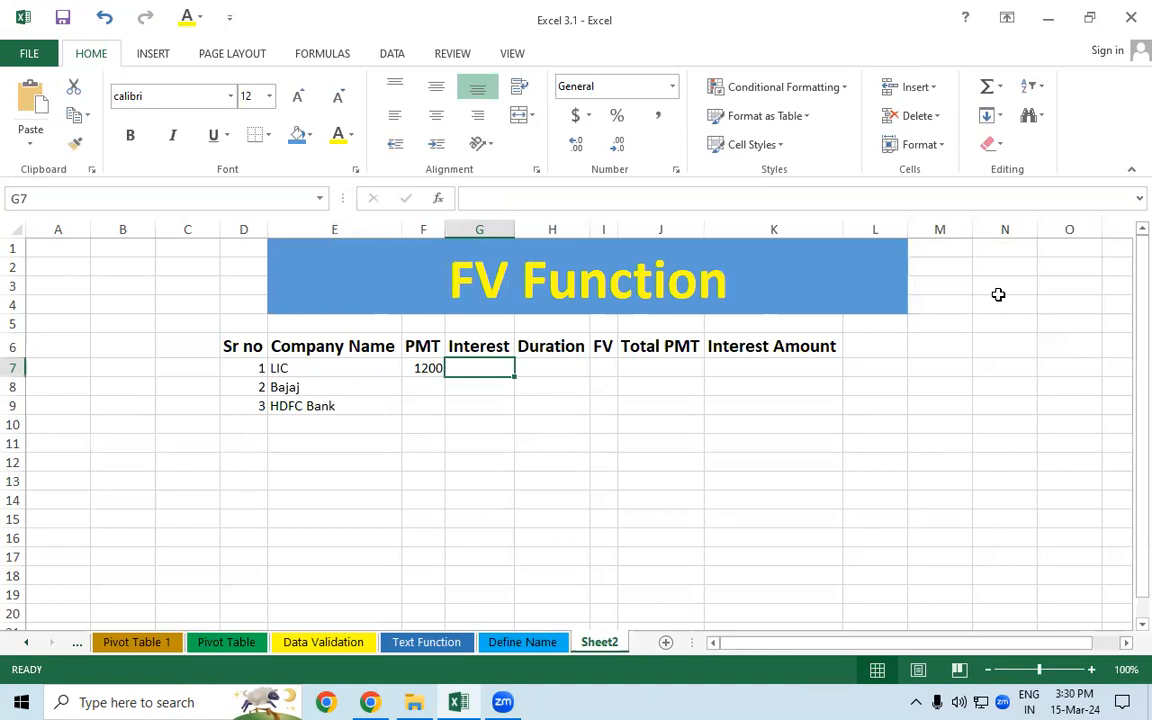
pyautogui.write('10%')
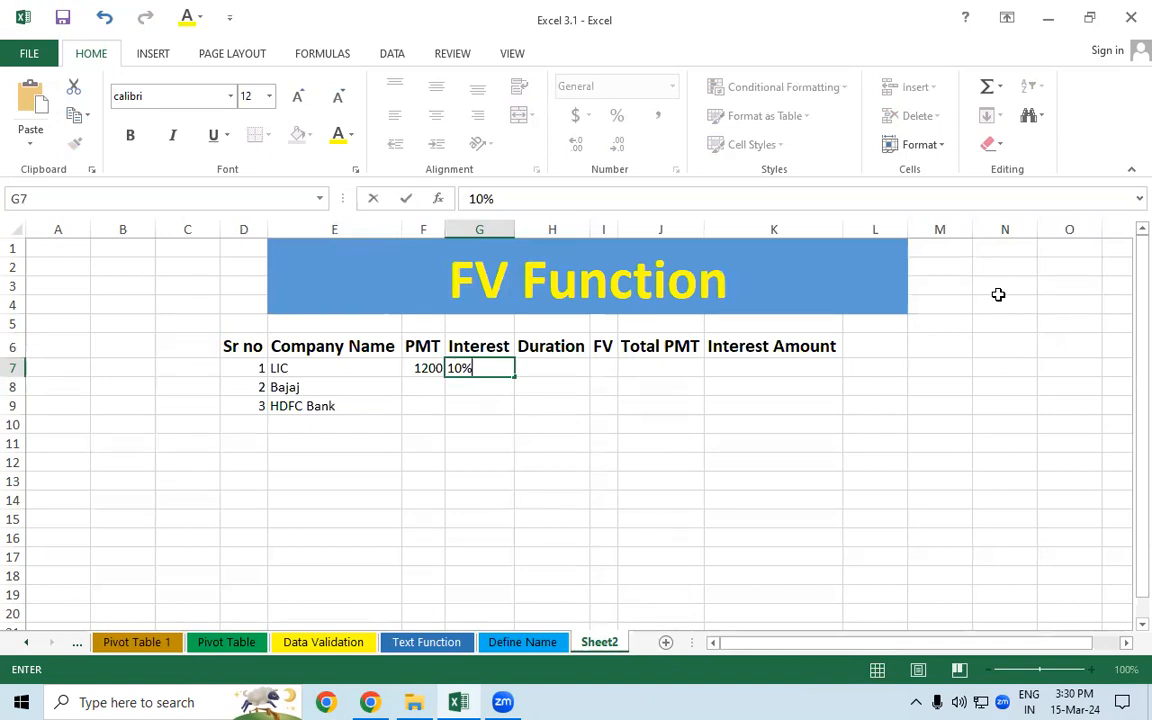
pyautogui.press('Tab')
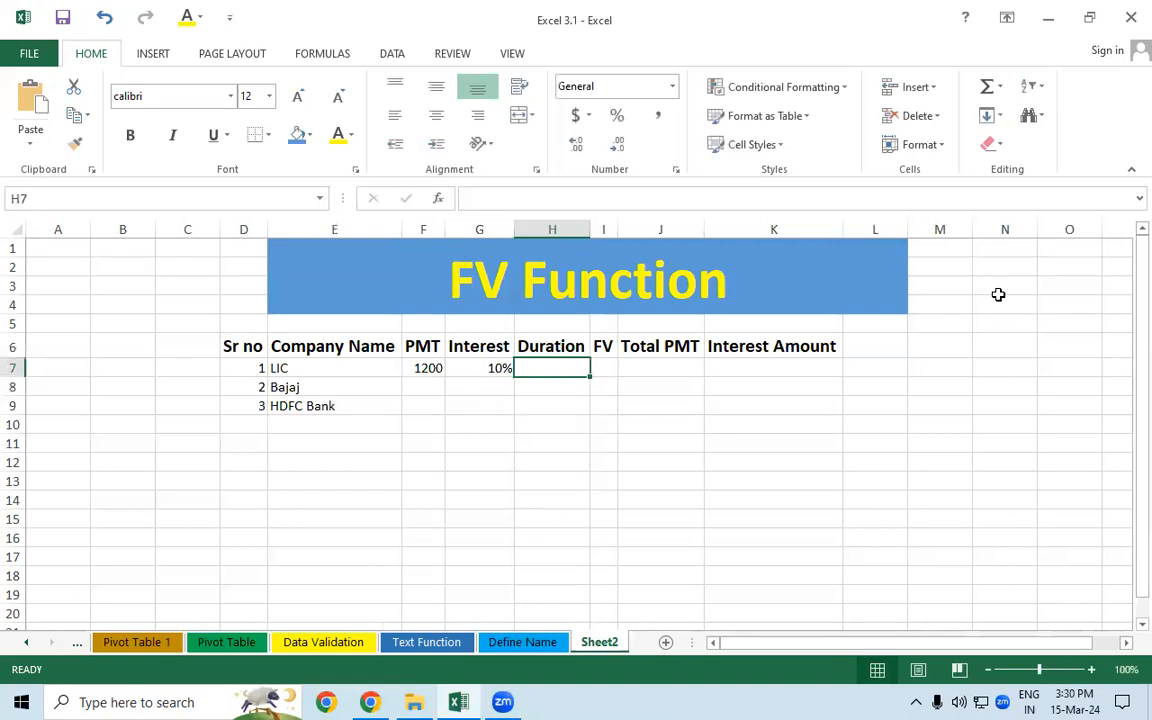
pyautogui.write('60')
pyautogui.press('Tab')
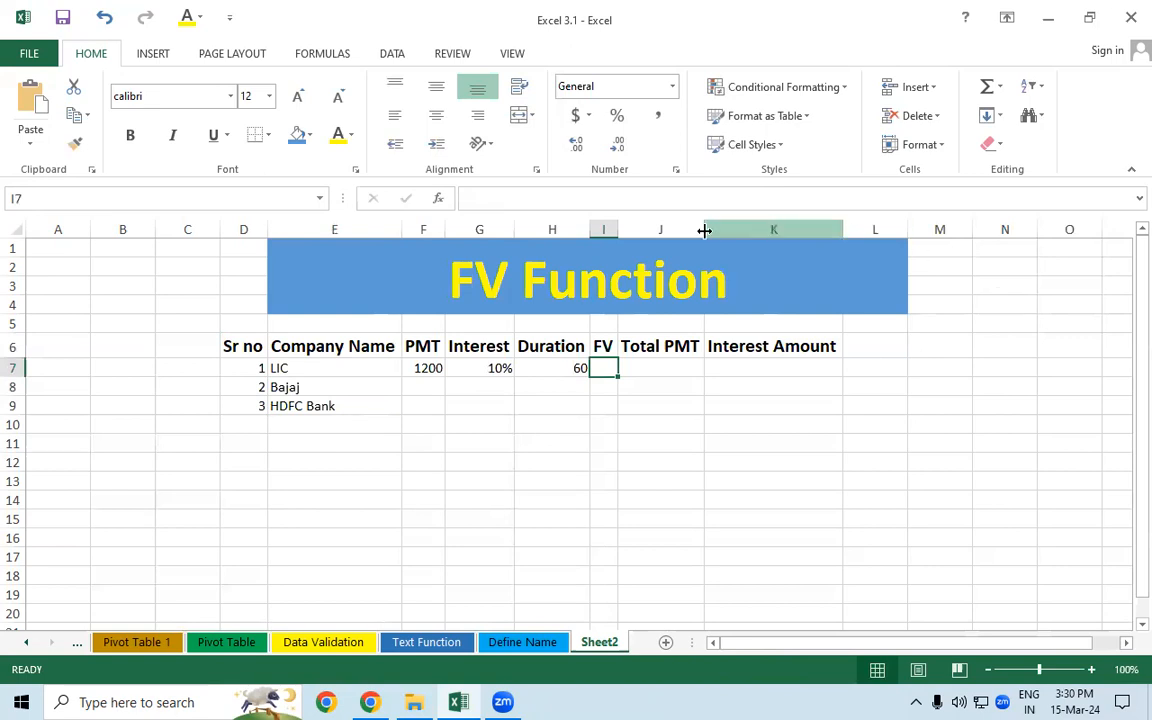
pyautogui.moveTo(617, 231); pyautogui.dragTo(652, 231)
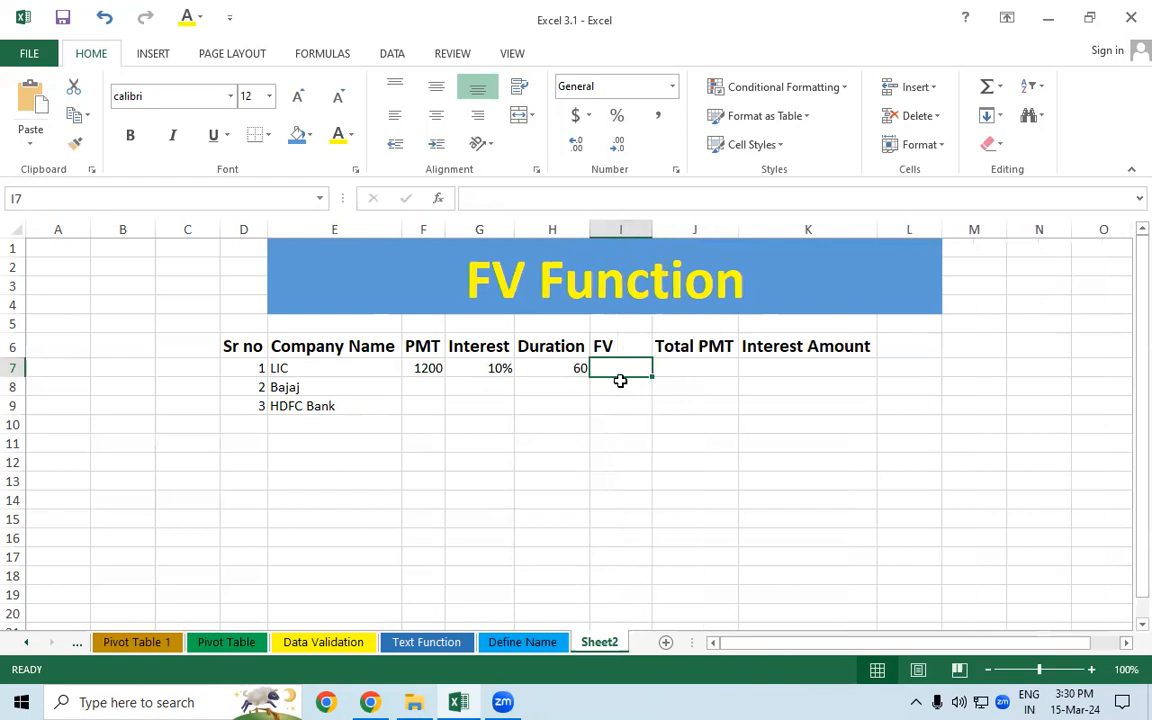
# Step: Start an FV formula in I7 with G7/12 as the rate, H7 as the number of periods and F7 as the payment
pyautogui.click(692, 366)
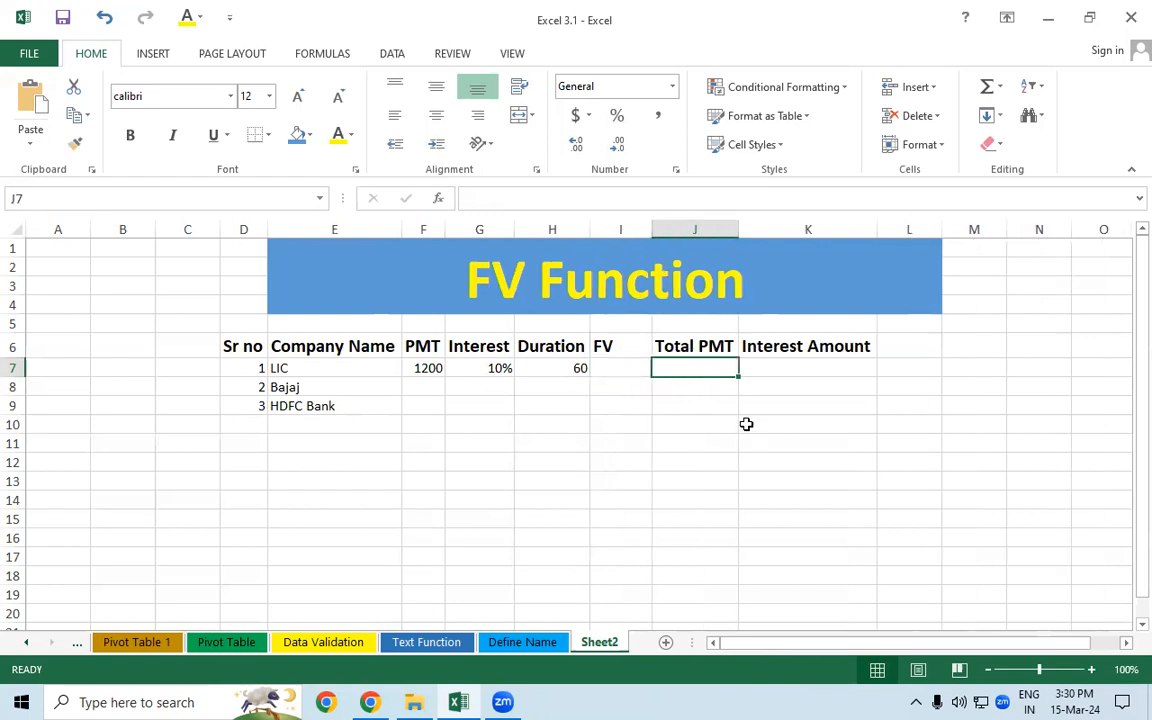
pyautogui.click(783, 374)
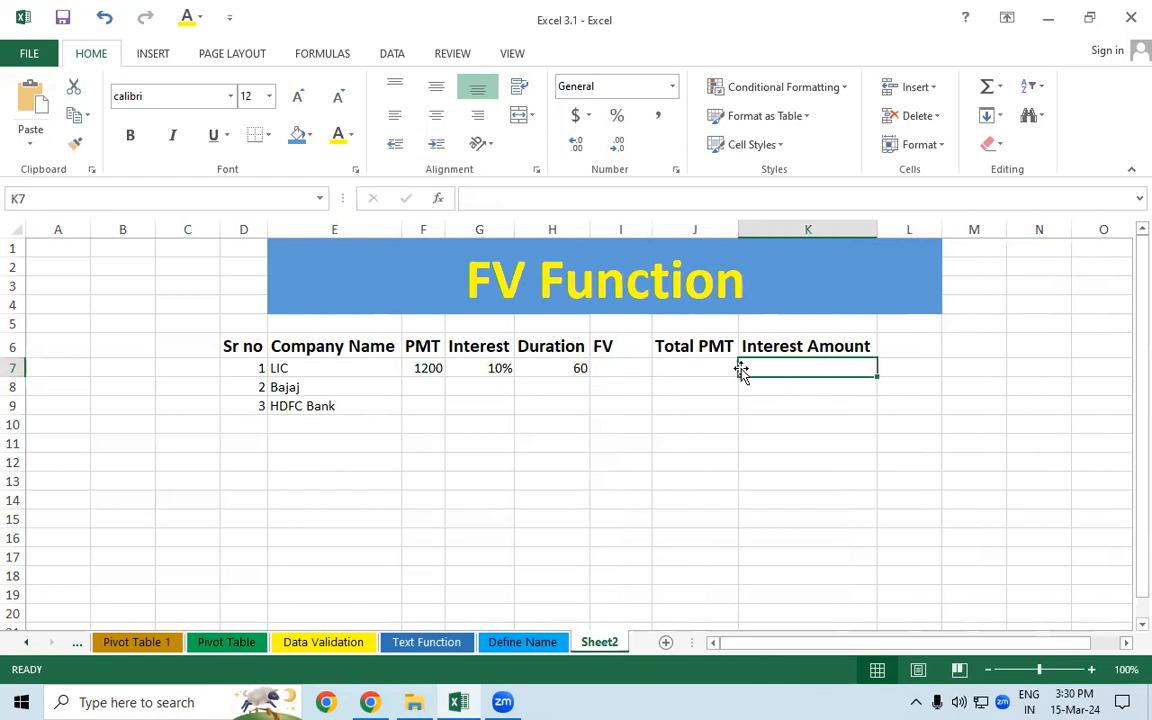
pyautogui.click(609, 367)
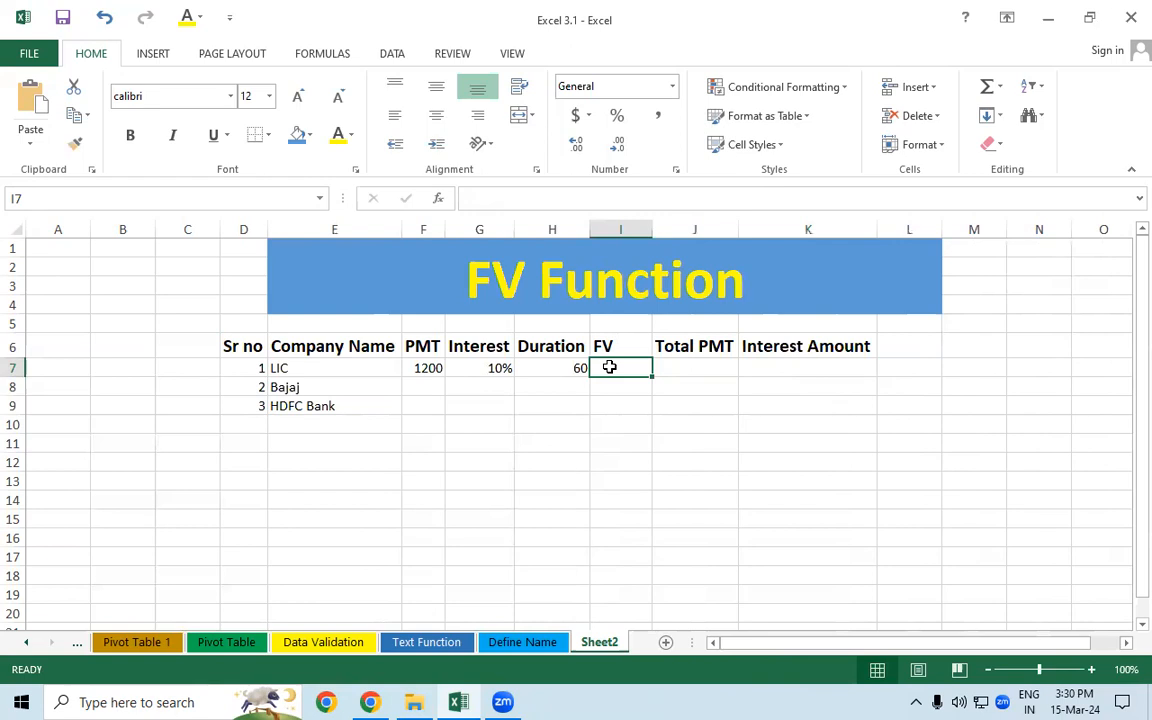
pyautogui.write('=FV(')
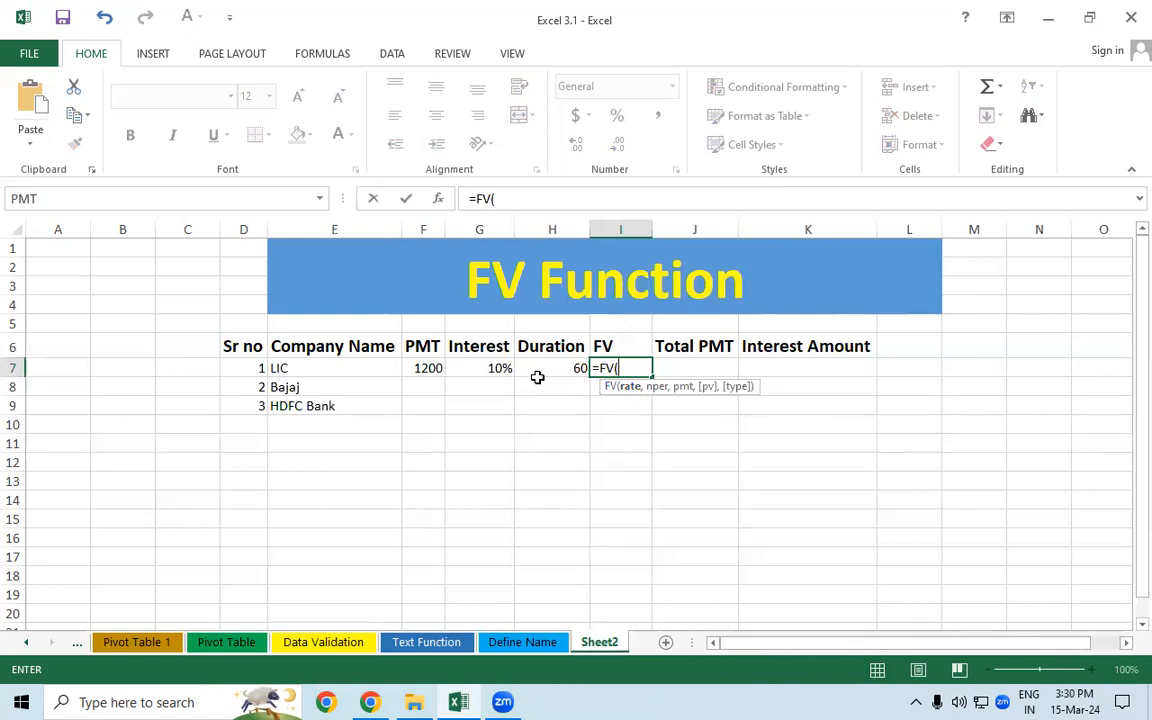
pyautogui.click(497, 369)
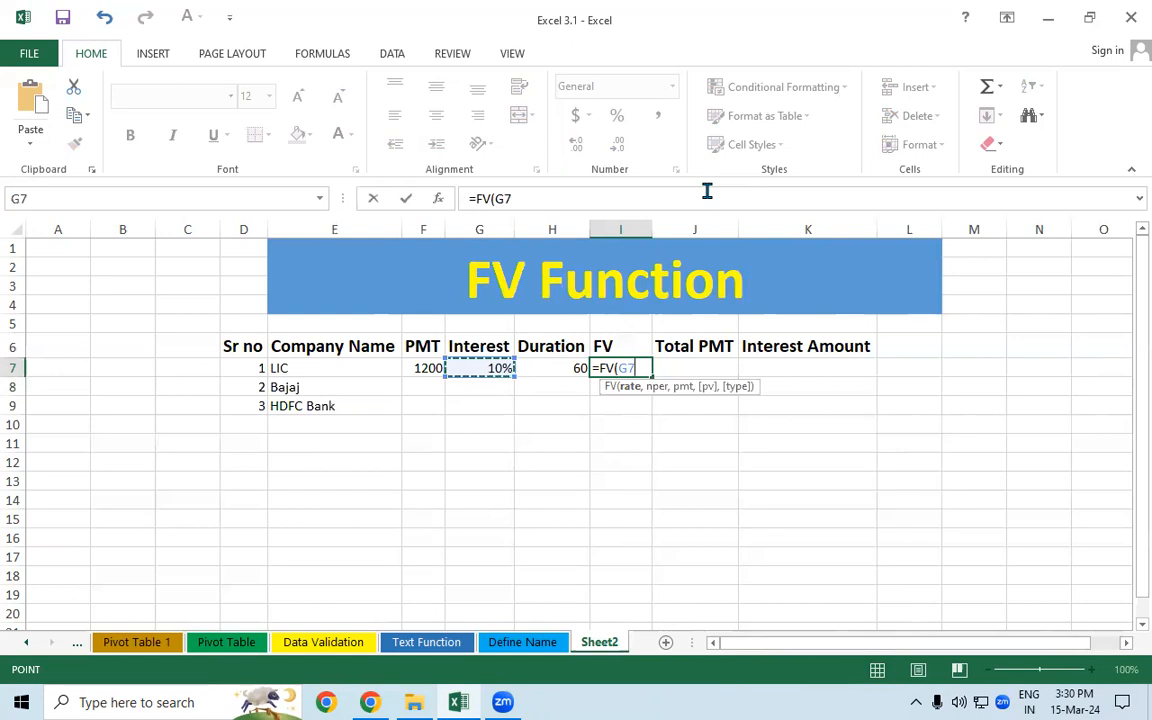
pyautogui.write('/12')
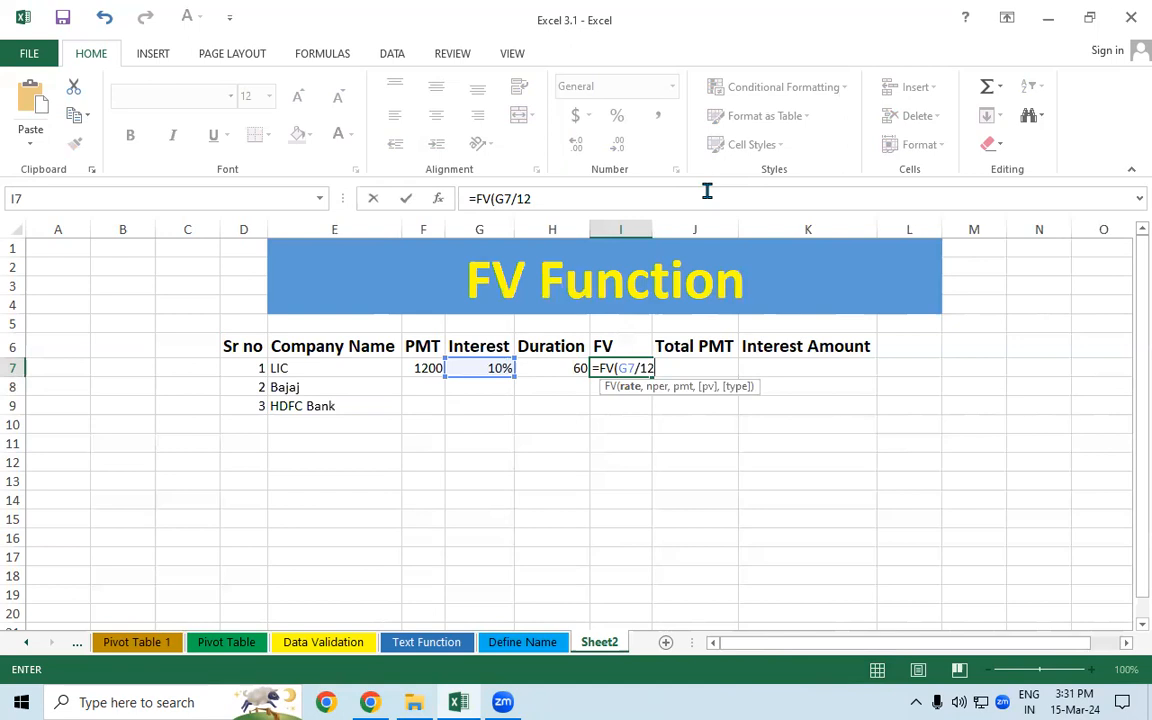
pyautogui.write(',')
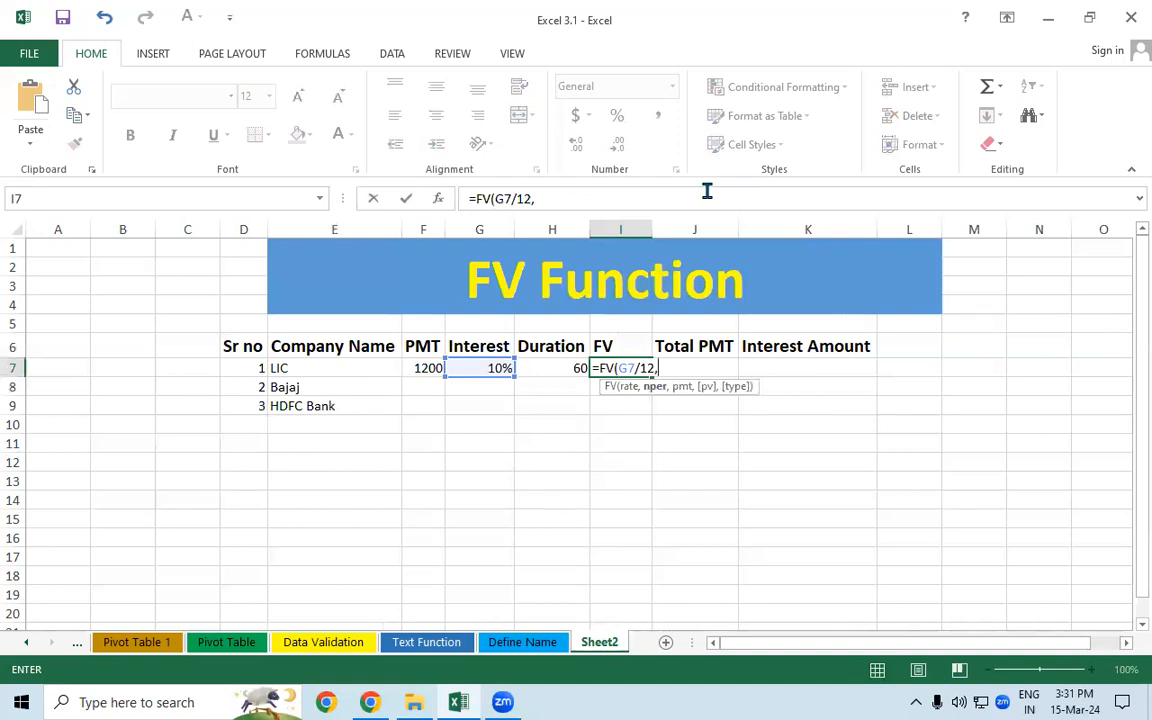
pyautogui.click(543, 365)
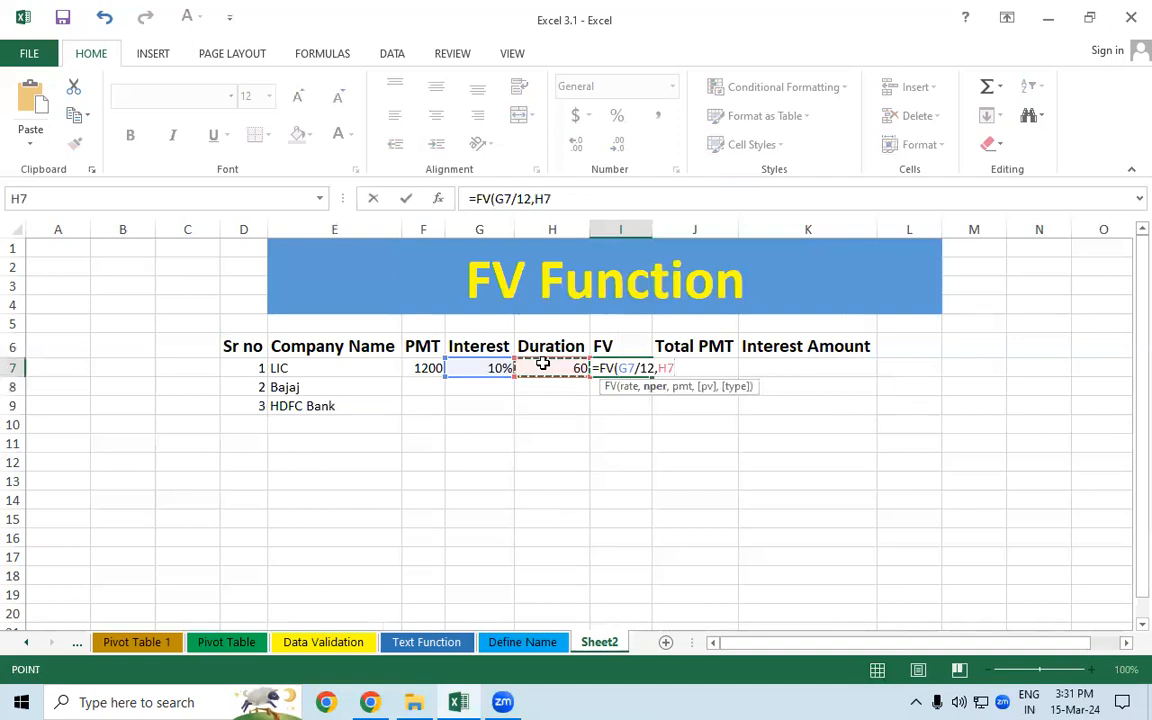
pyautogui.write(',')
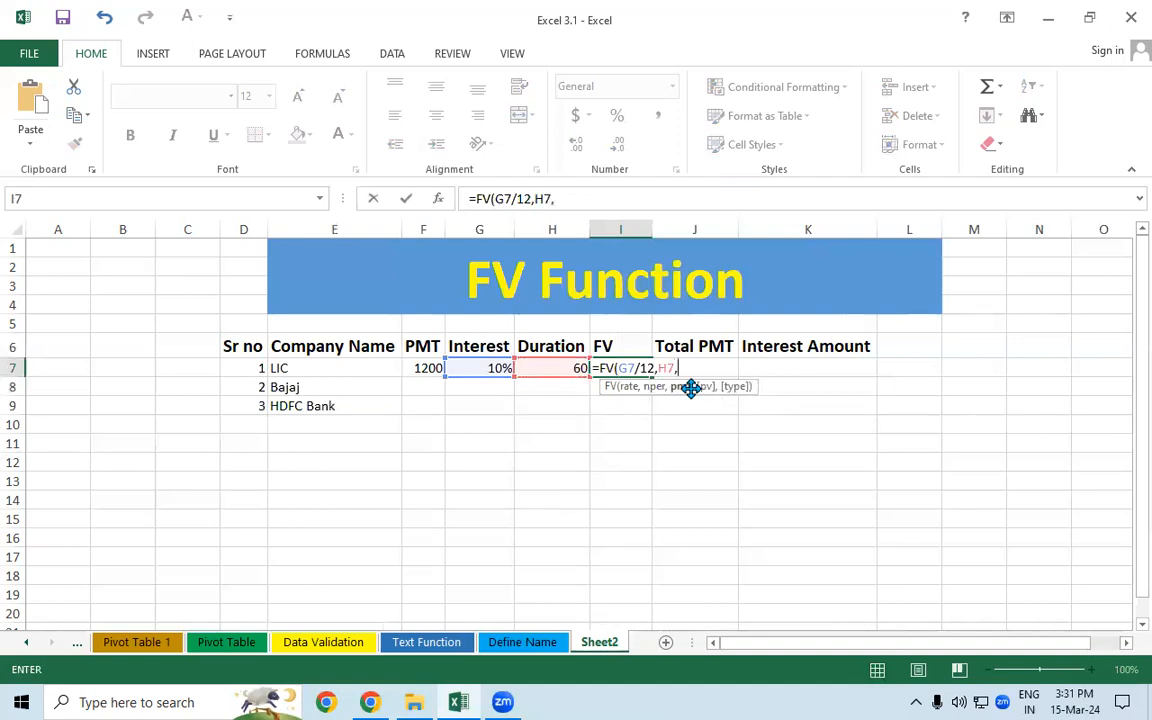
pyautogui.click(420, 368)
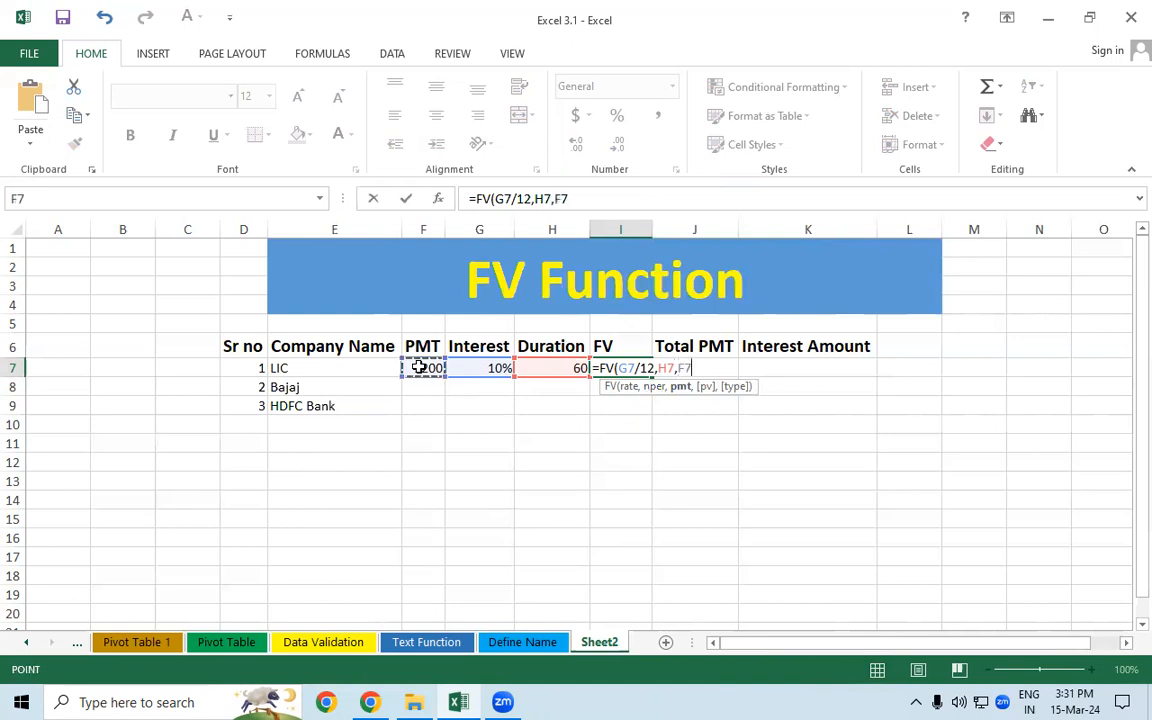
# Step: Complete the FV formula in I7 with an empty present value and payment type 1, and autofit column I
pyautogui.write(',')
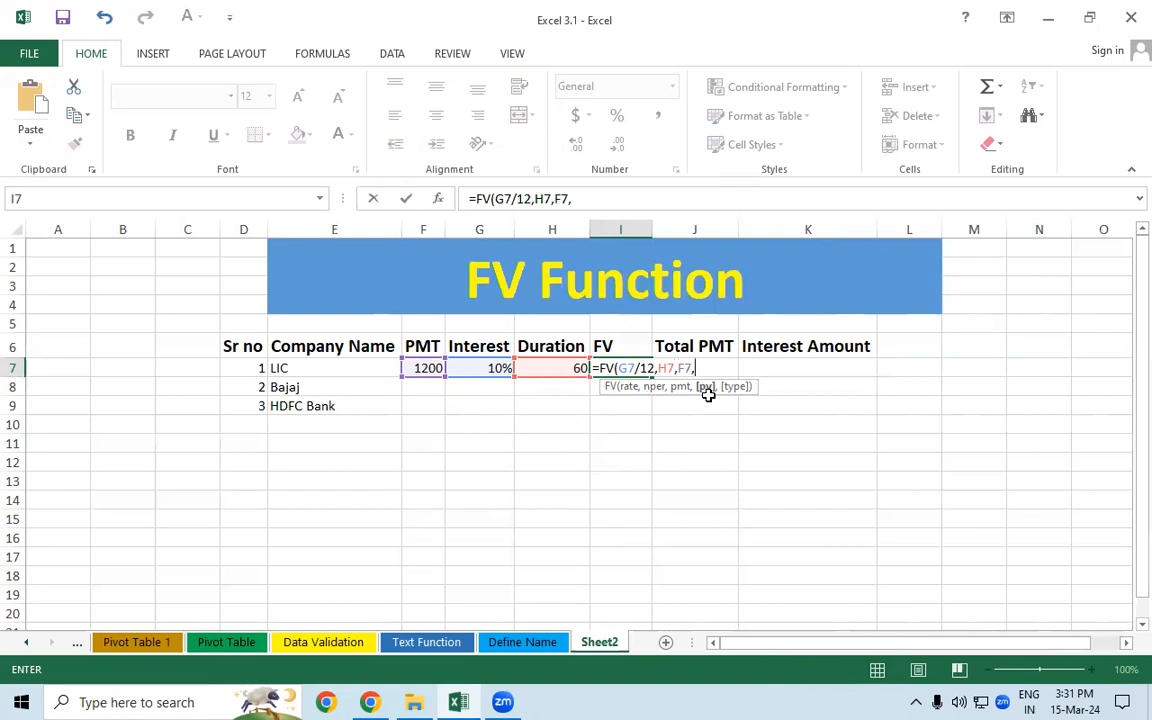
pyautogui.write('0')
pyautogui.press('BackSpace')
pyautogui.write(',')
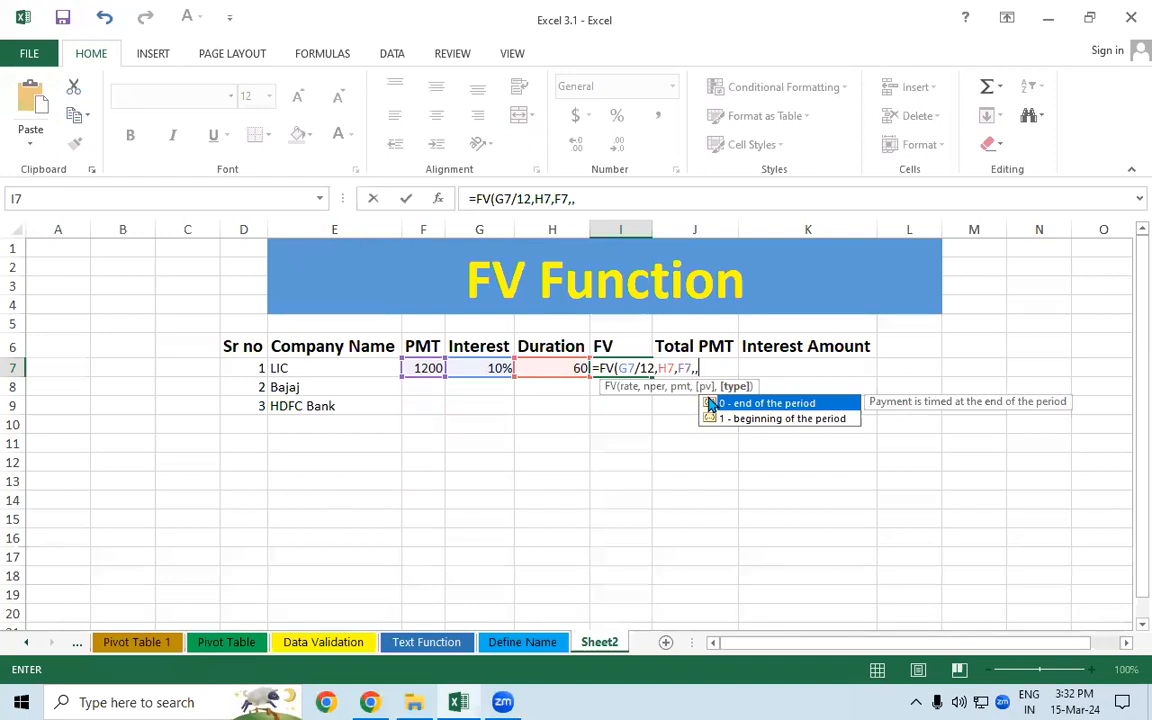
pyautogui.write('1)')
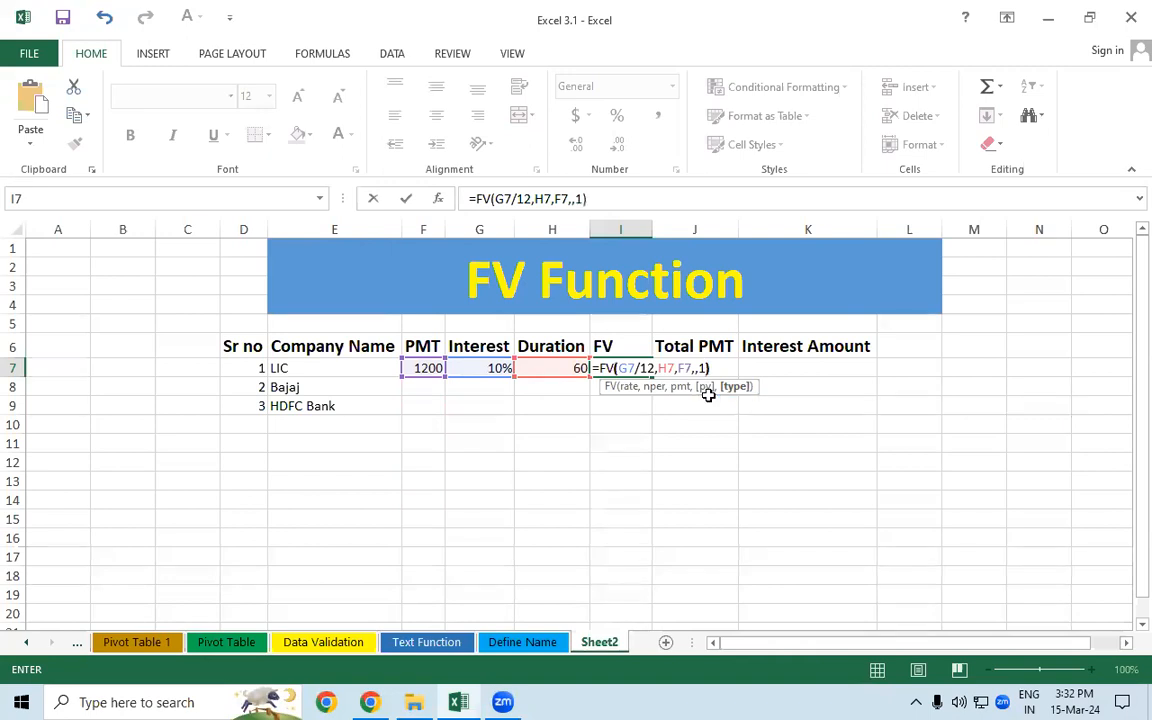
pyautogui.press('Return')
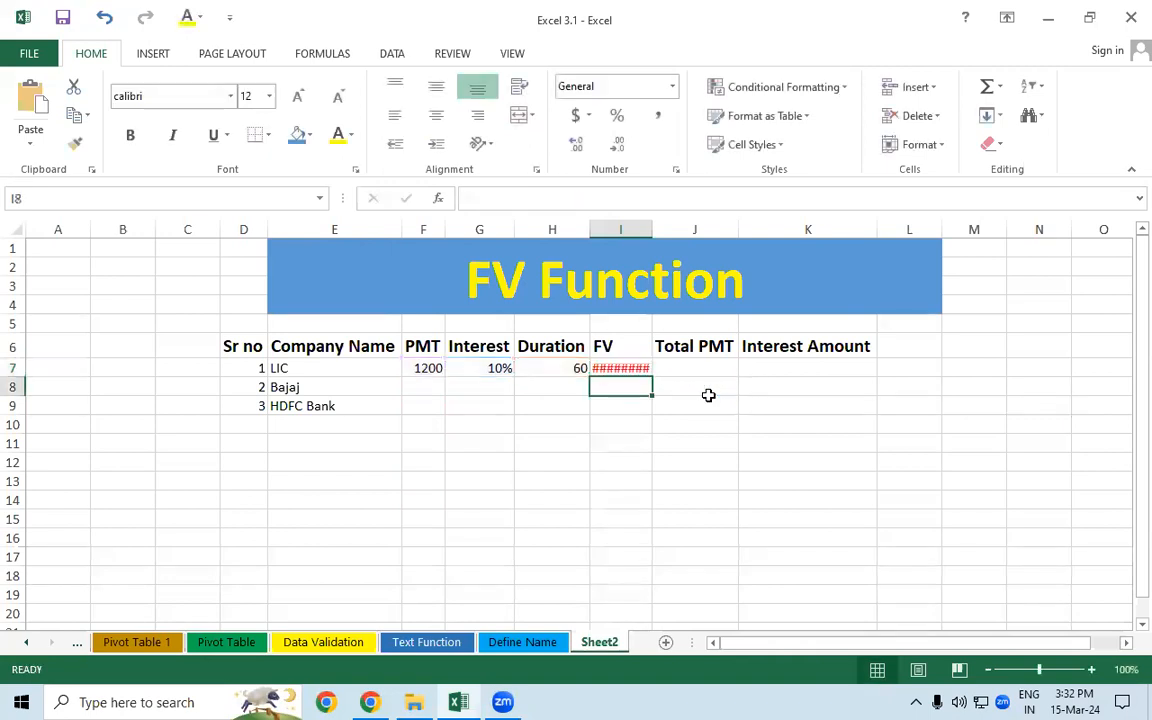
pyautogui.click(622, 368)
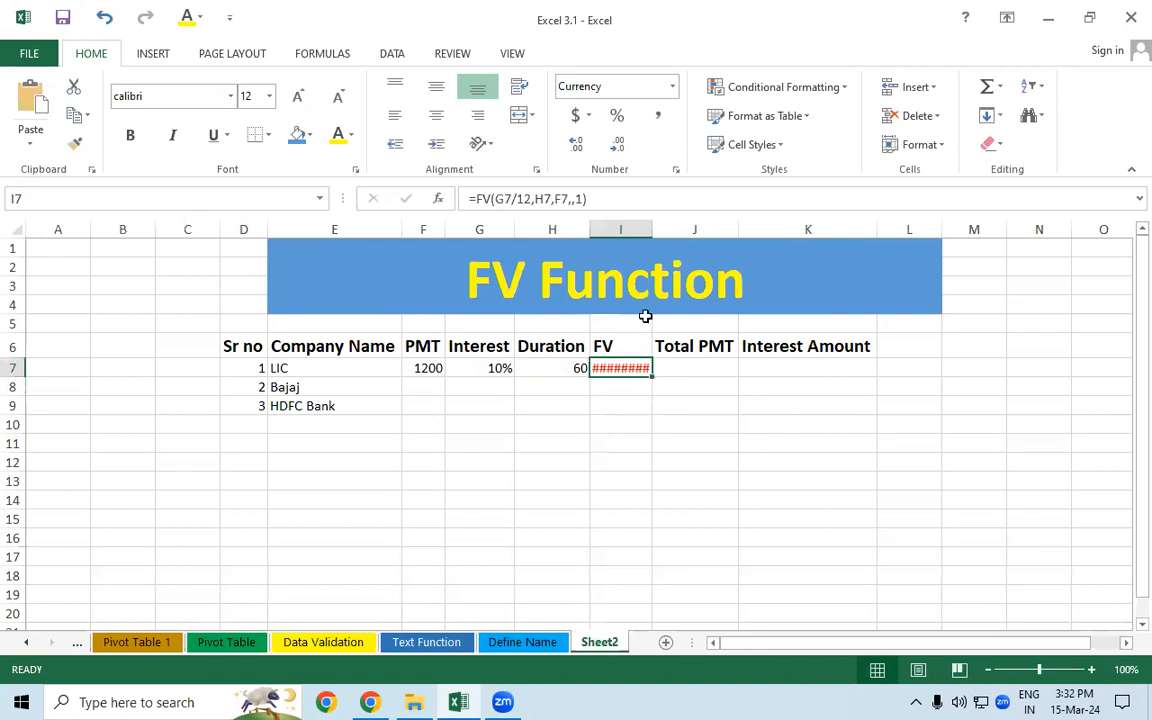
pyautogui.doubleClick(649, 230)
pyautogui.click(657, 408)
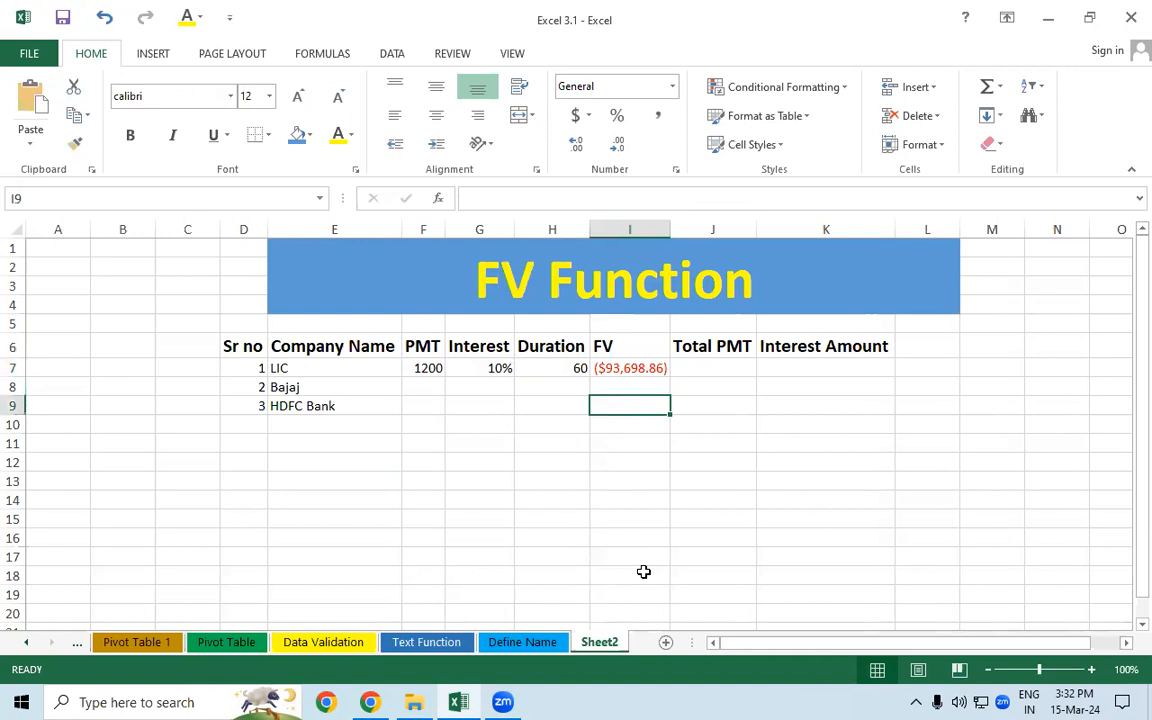
pyautogui.click(411, 366)
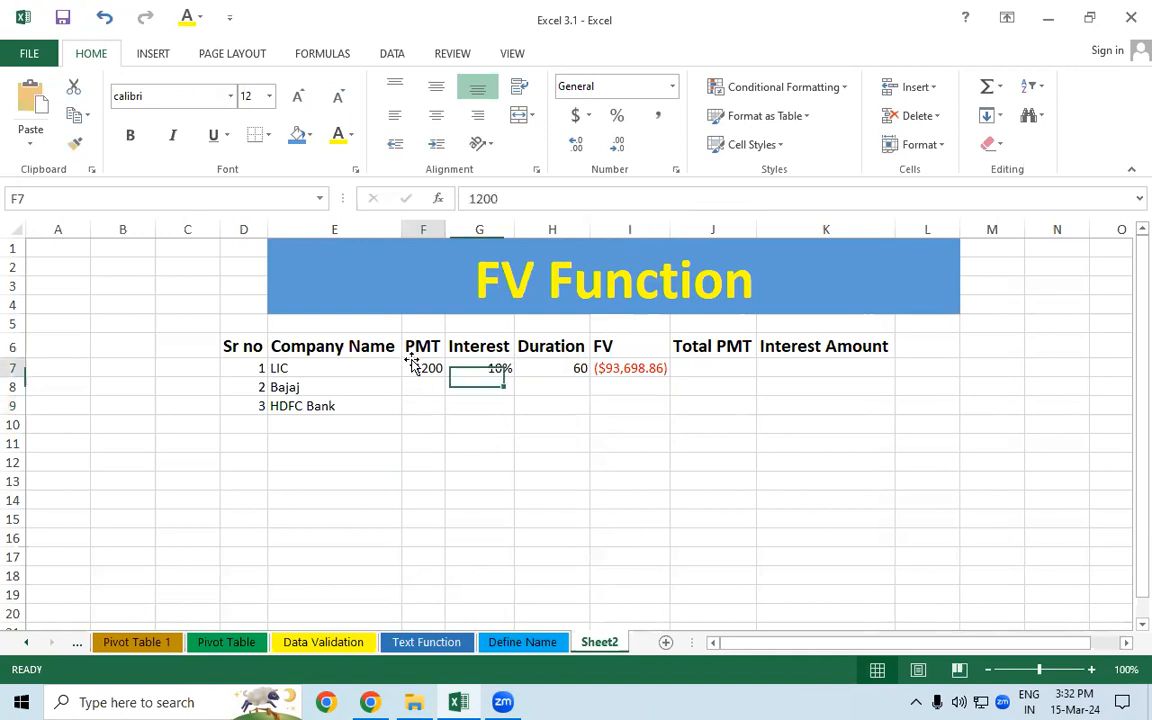
pyautogui.click(572, 366)
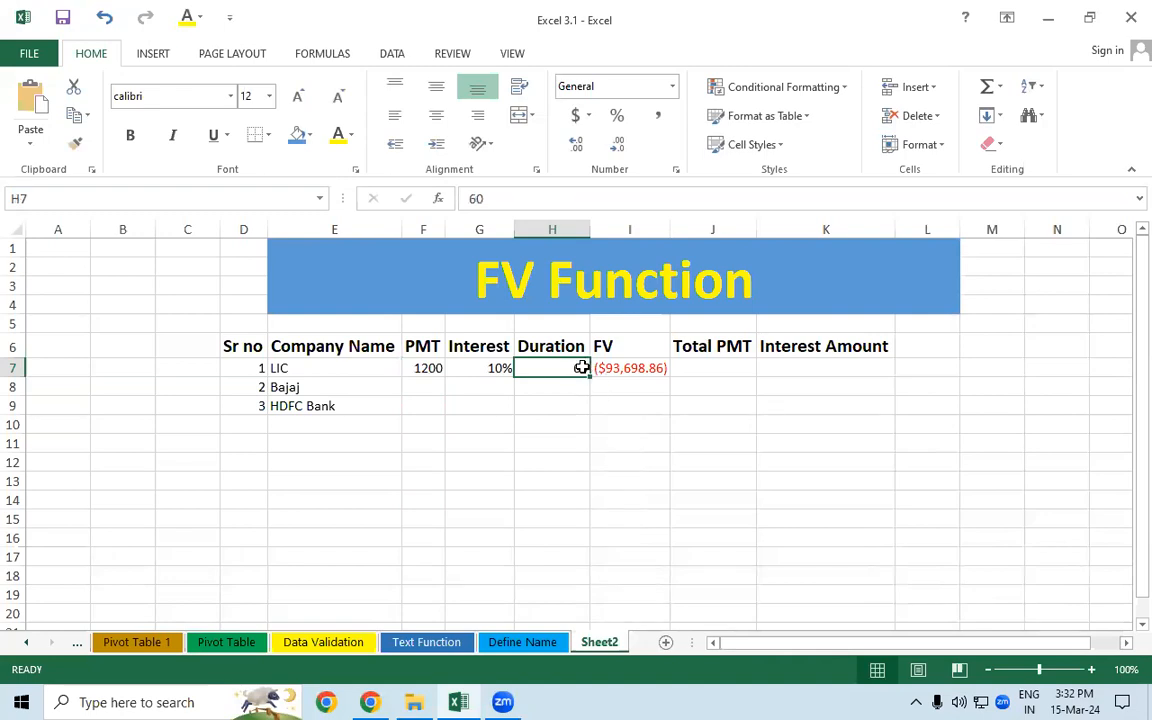
pyautogui.click(598, 368)
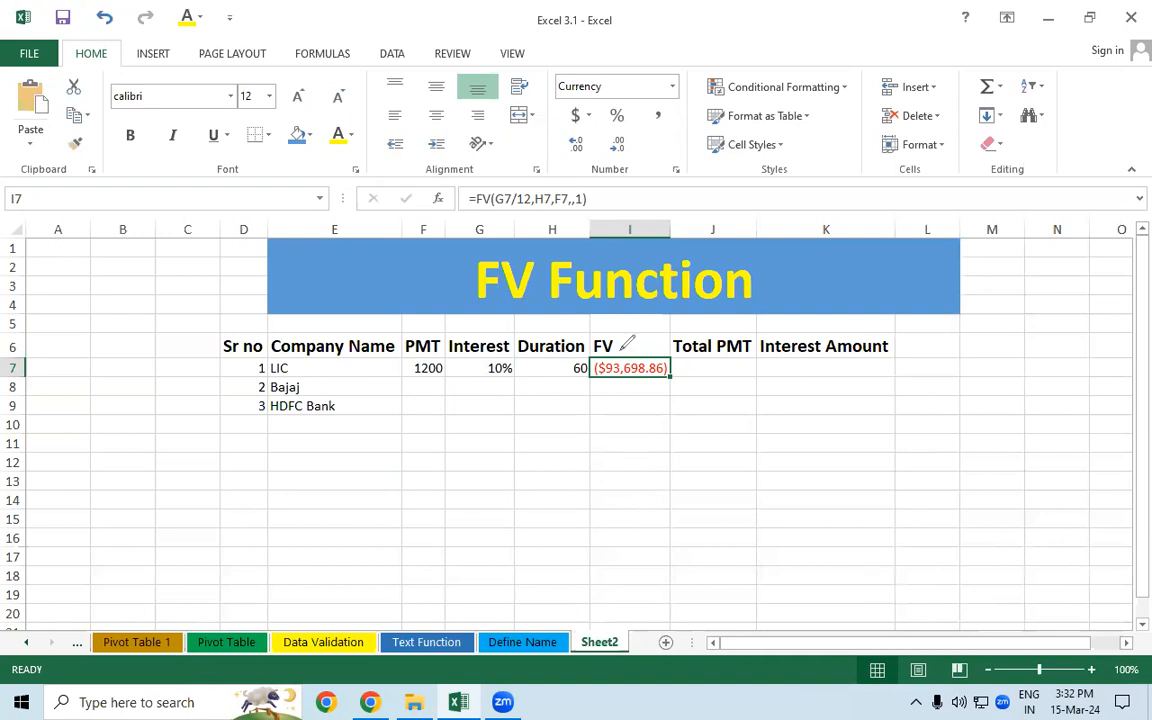
pyautogui.click(590, 348)
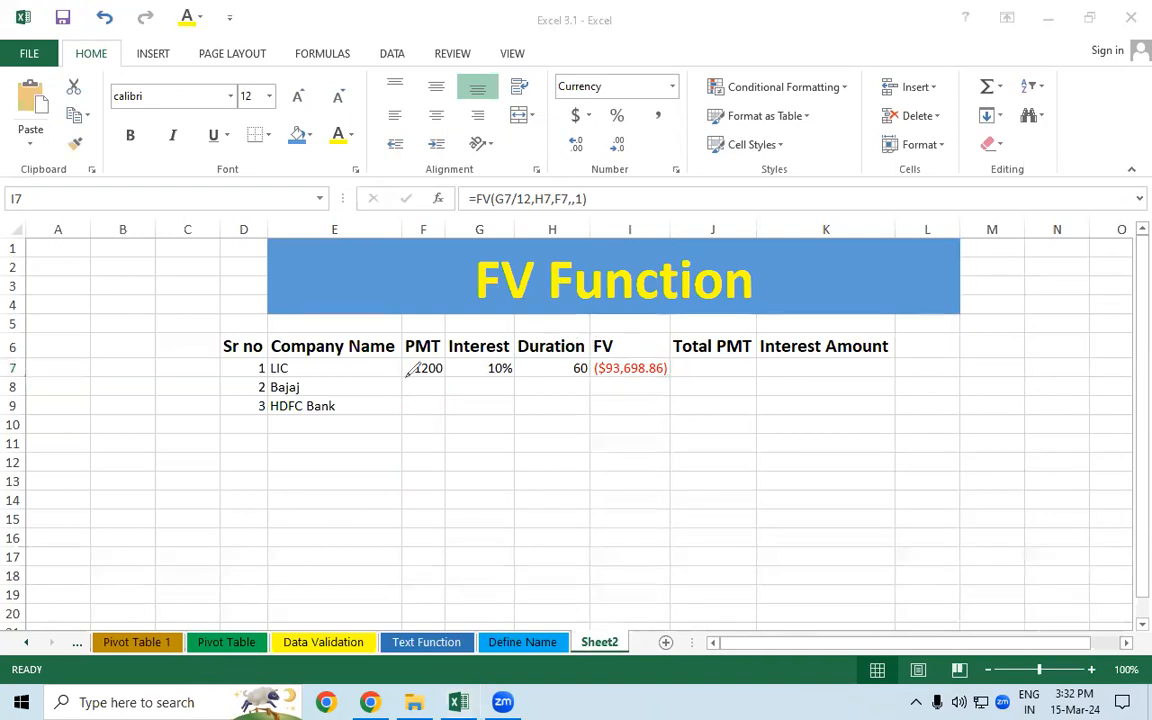
pyautogui.moveTo(428, 378)
pyautogui.mouseDown()
pyautogui.moveTo(512, 418)
pyautogui.moveTo(575, 390)
pyautogui.mouseUp()
pyautogui.moveTo(736, 327)
pyautogui.mouseDown()
pyautogui.moveTo(690, 326)
pyautogui.moveTo(675, 350)
pyautogui.moveTo(727, 350)
pyautogui.moveTo(735, 326)
pyautogui.mouseUp()
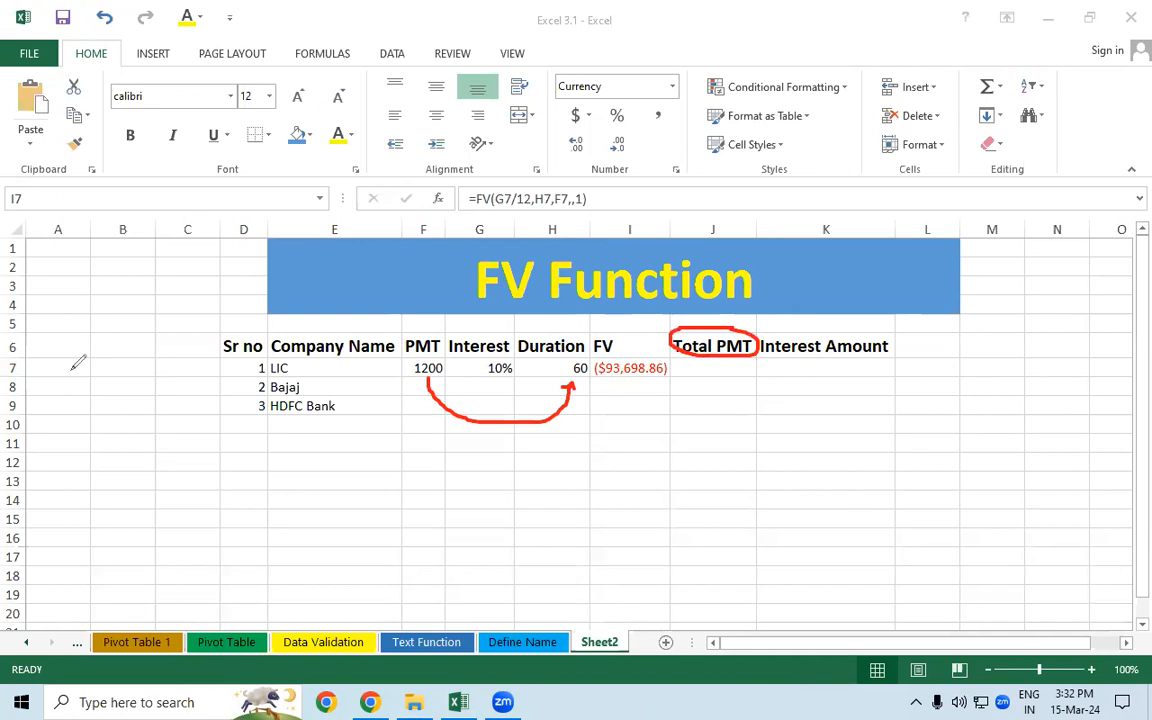
pyautogui.press('Escape')
# Step: Calculate the LIC row's Total PMT in J7 by multiplying payment by duration with =F7*H7
pyautogui.click(716, 366)
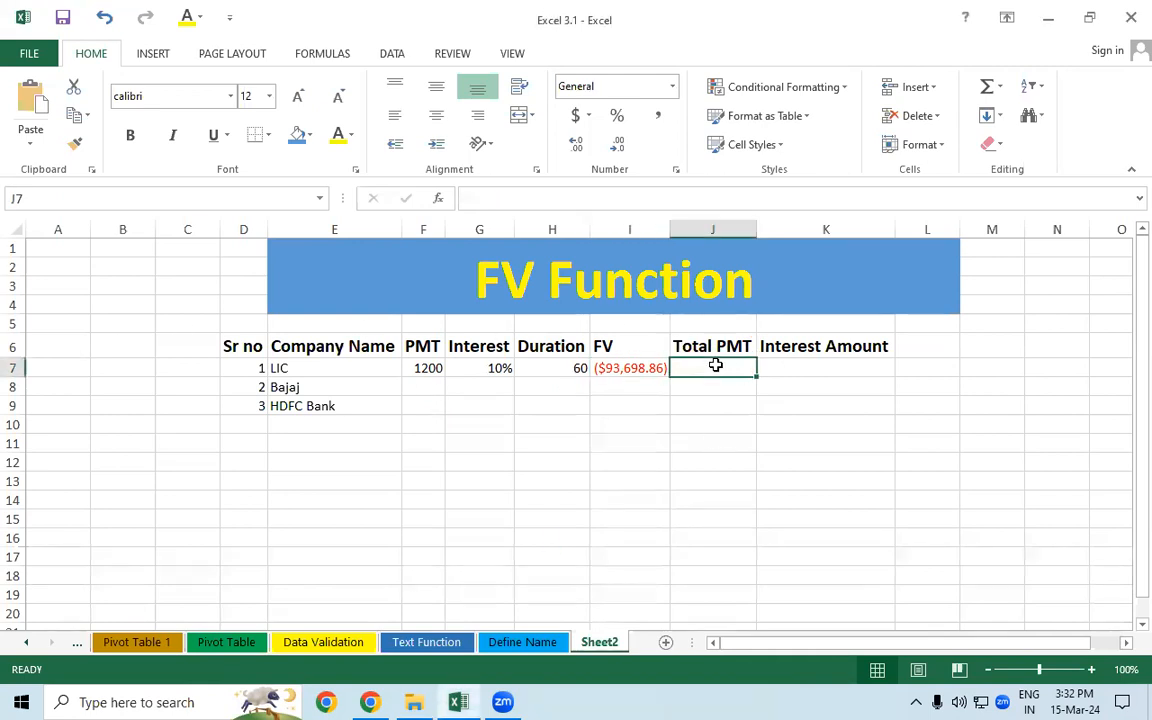
pyautogui.write('=')
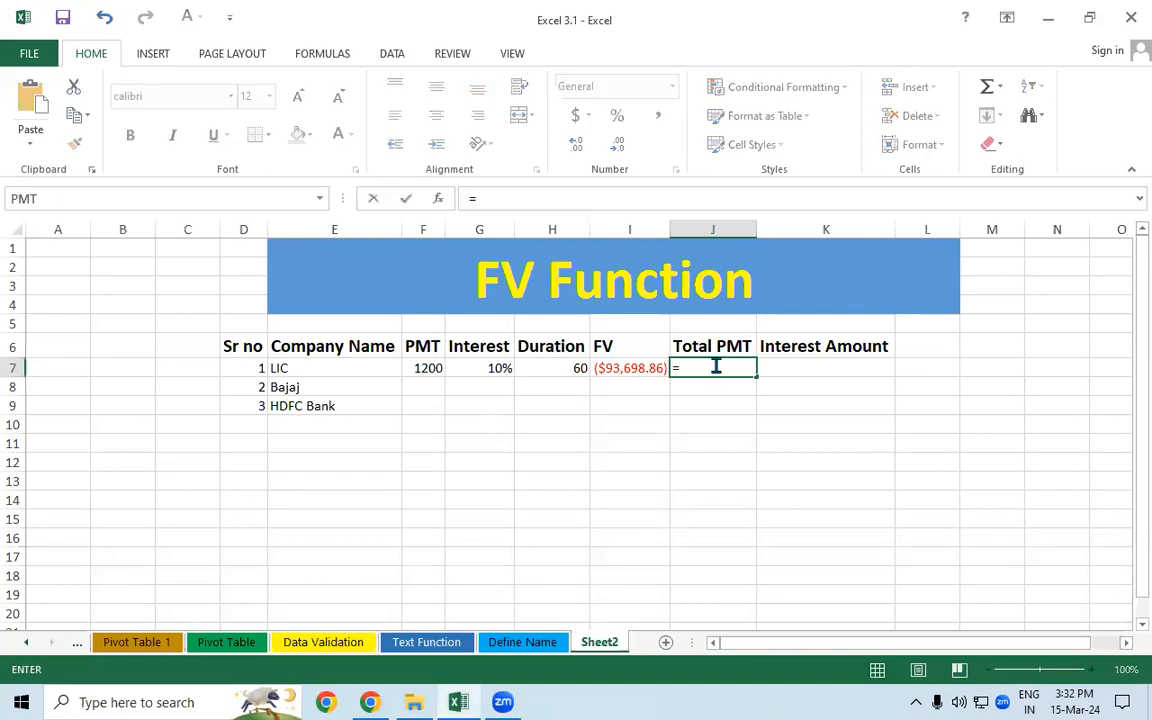
pyautogui.click(428, 369)
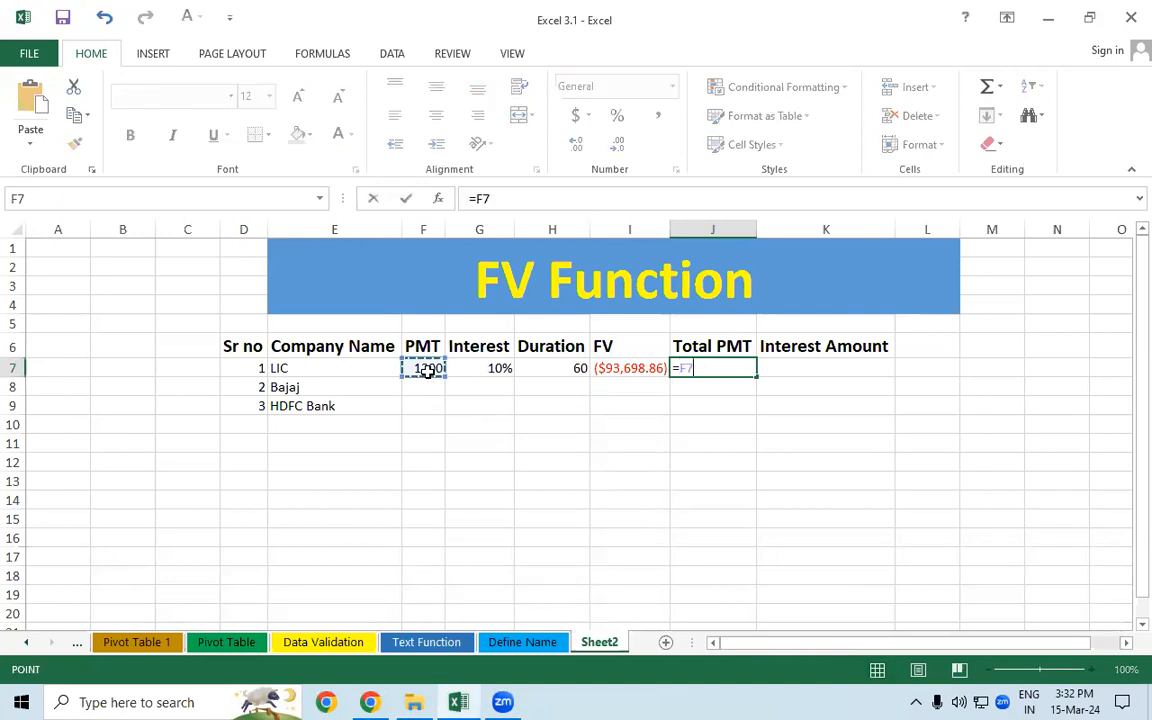
pyautogui.write('*')
pyautogui.click(570, 369)
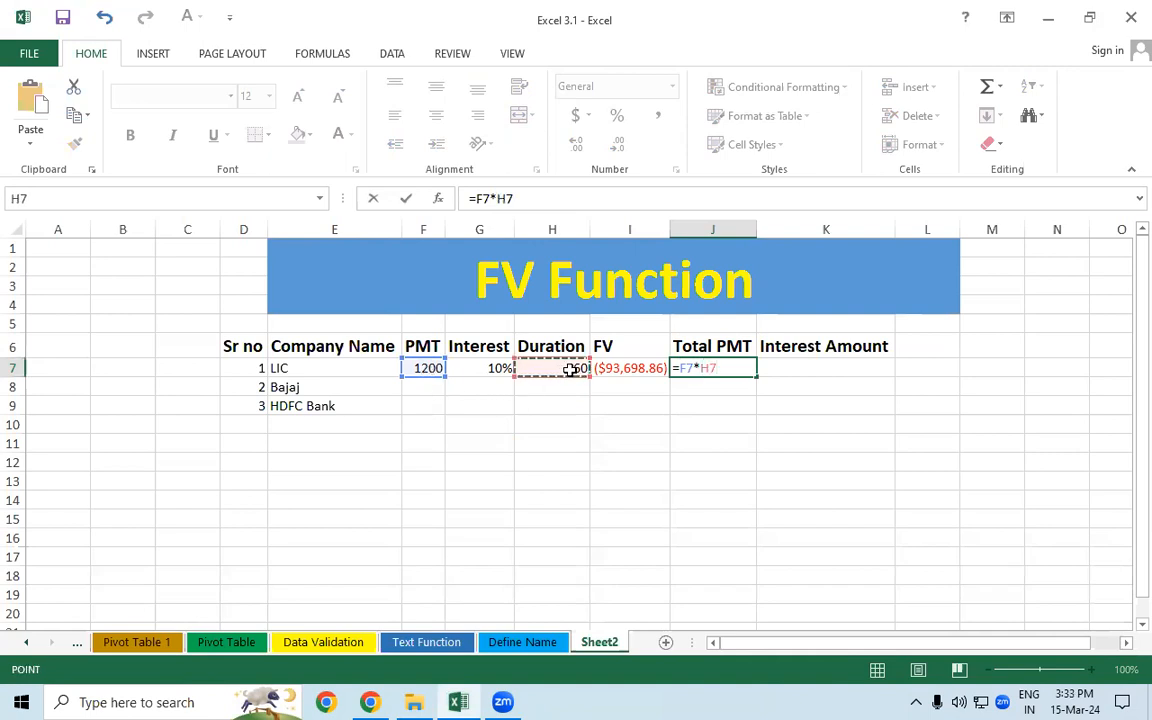
pyautogui.press('Return')
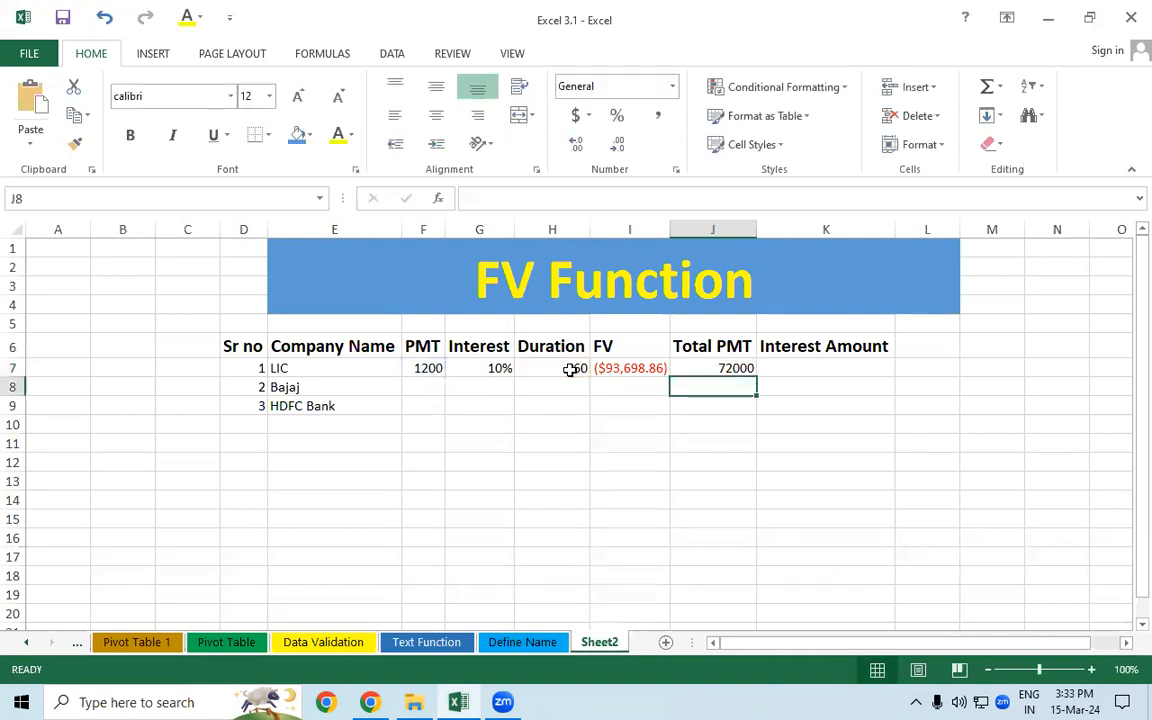
pyautogui.click(734, 367)
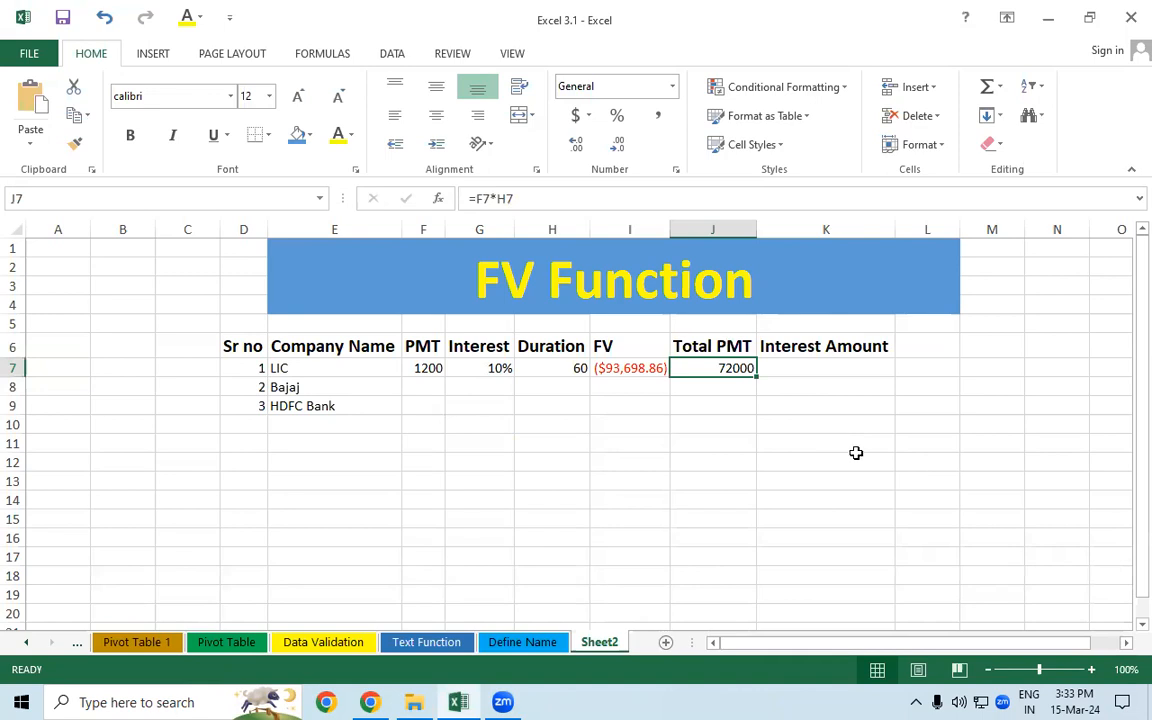
# Step: Calculate the LIC row's Interest Amount in K7 by adding FV and Total PMT with =I7+J7
pyautogui.click(773, 366)
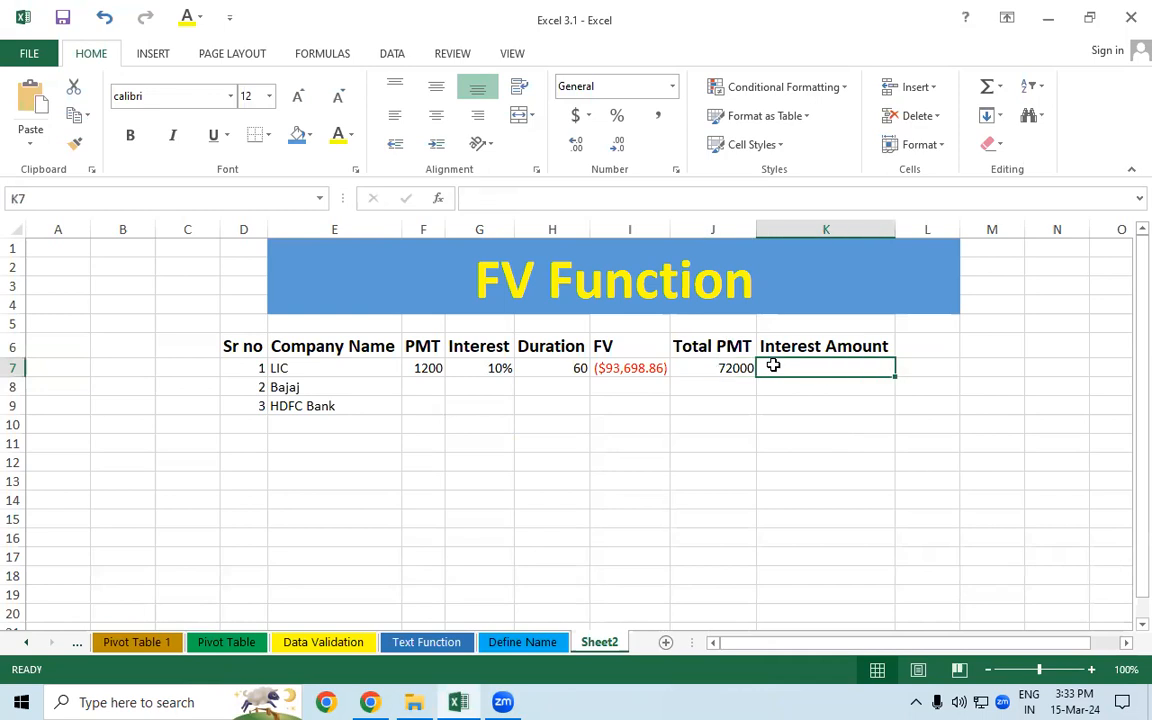
pyautogui.write('=')
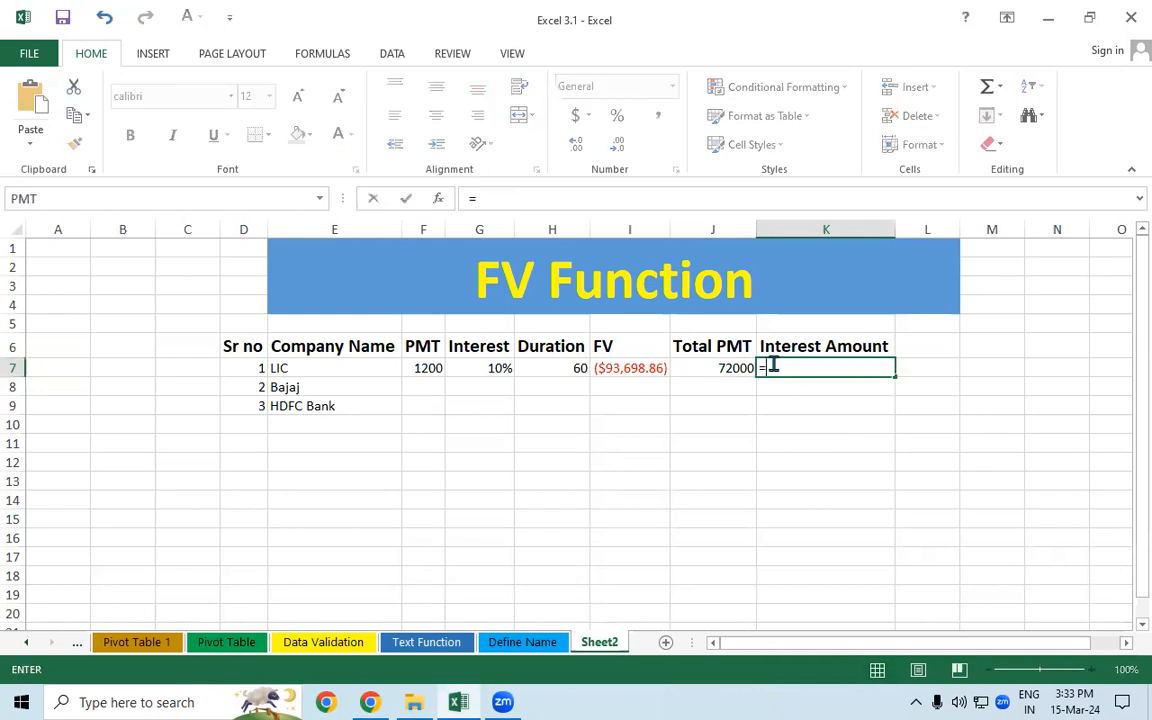
pyautogui.click(641, 369)
pyautogui.write('+')
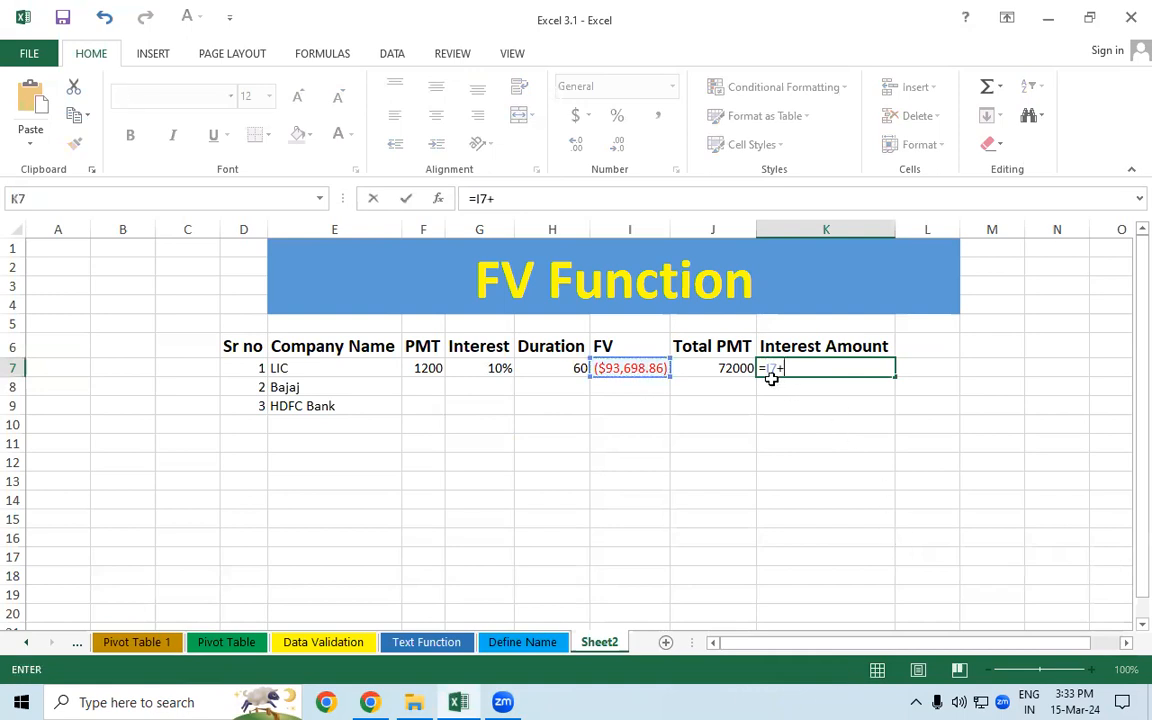
pyautogui.click(703, 366)
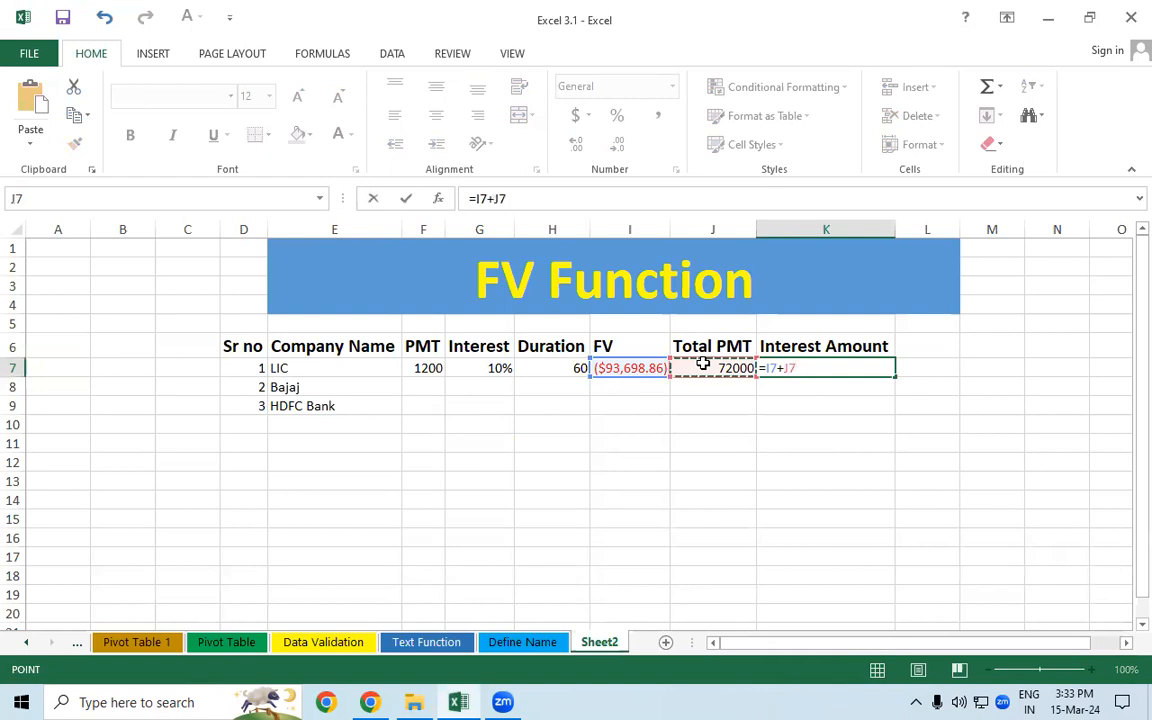
pyautogui.press('Return')
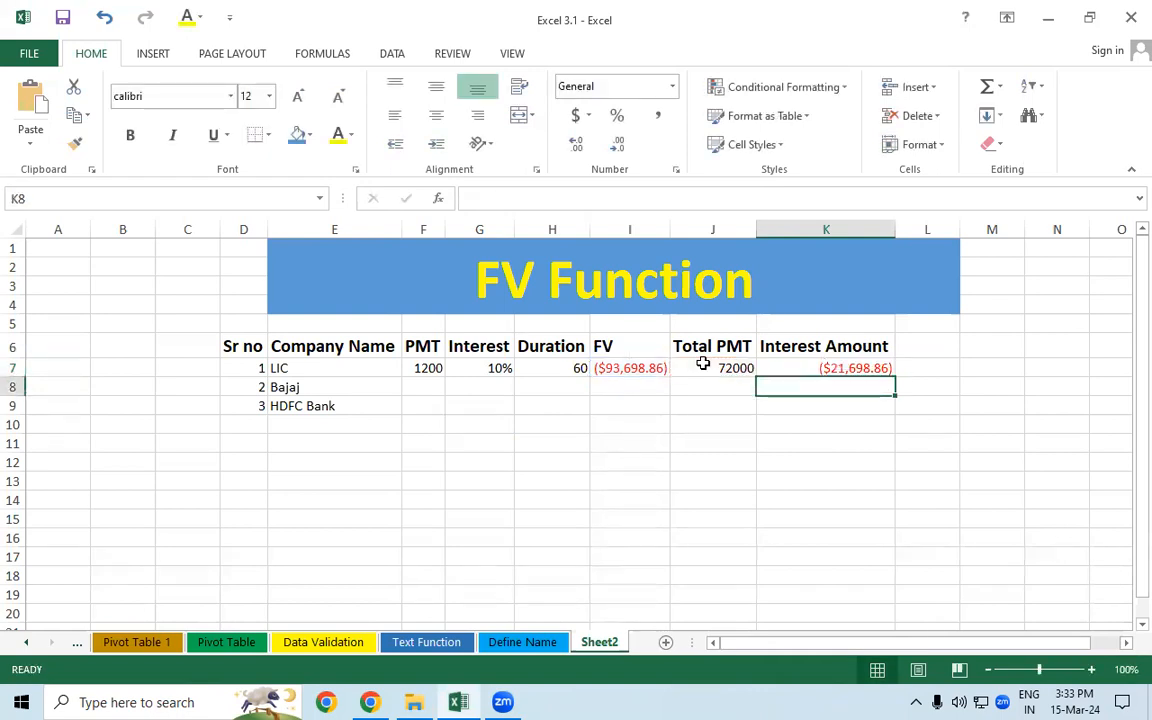
pyautogui.click(822, 368)
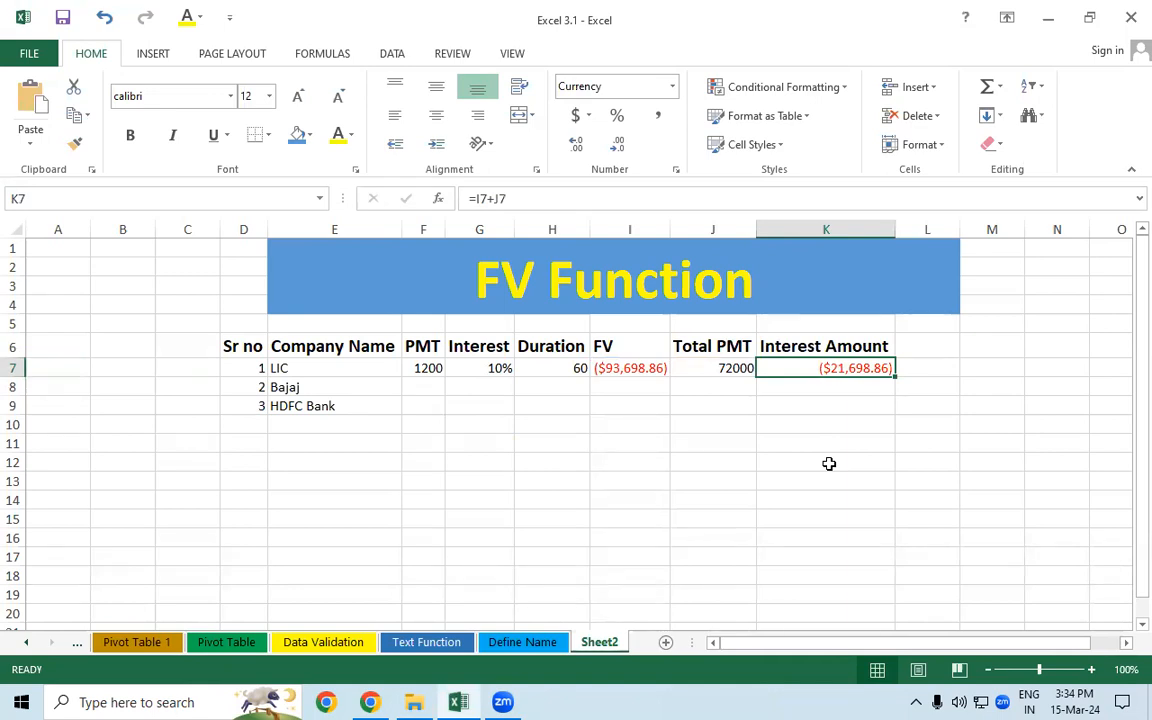
# Step: Enter a PMT of 1500, interest of 12% and duration of 50 in the Bajaj row
pyautogui.click(426, 388)
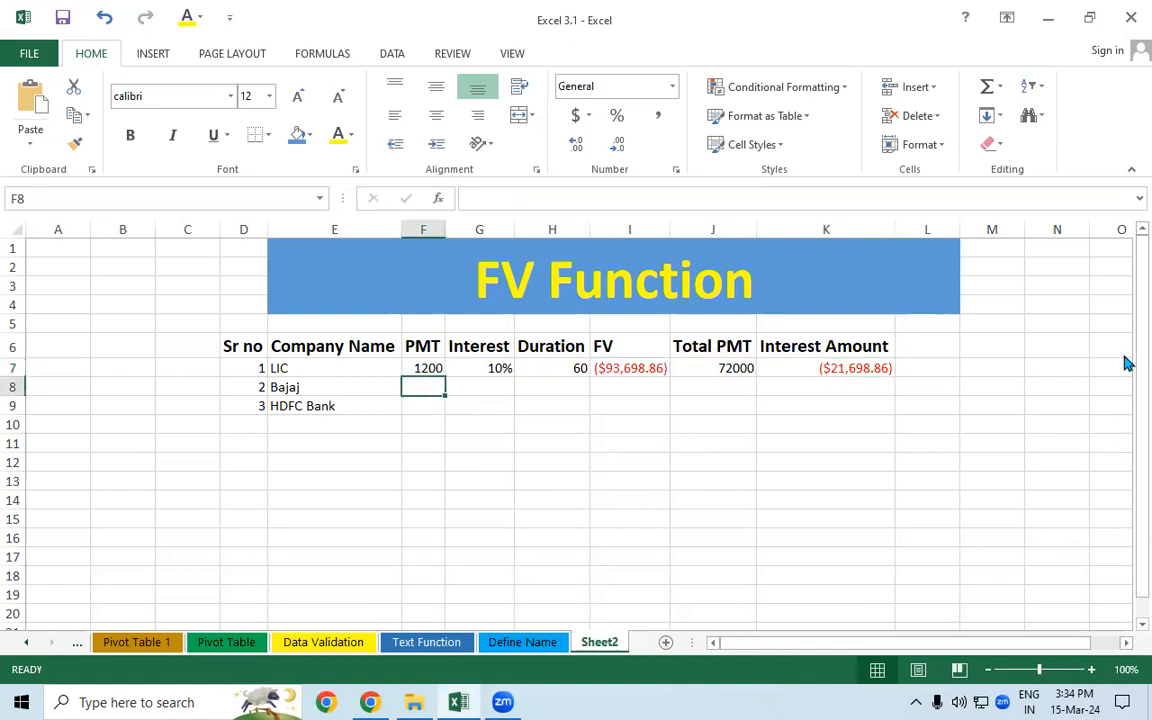
pyautogui.write('1500')
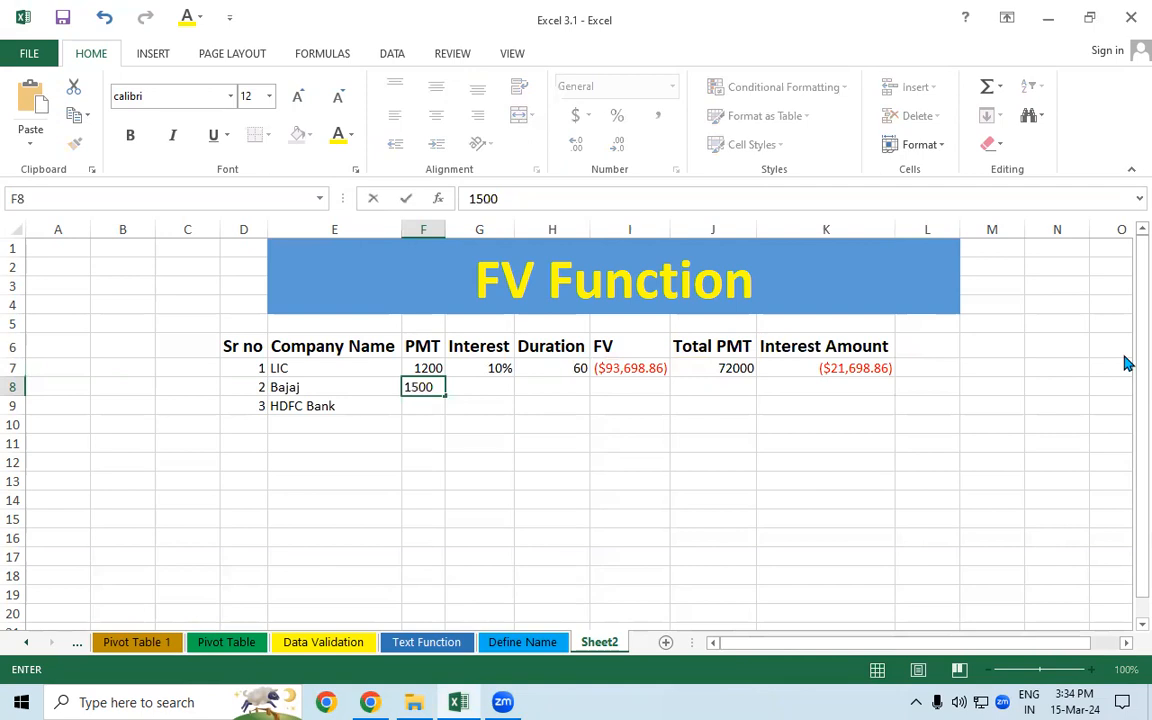
pyautogui.press('Return')
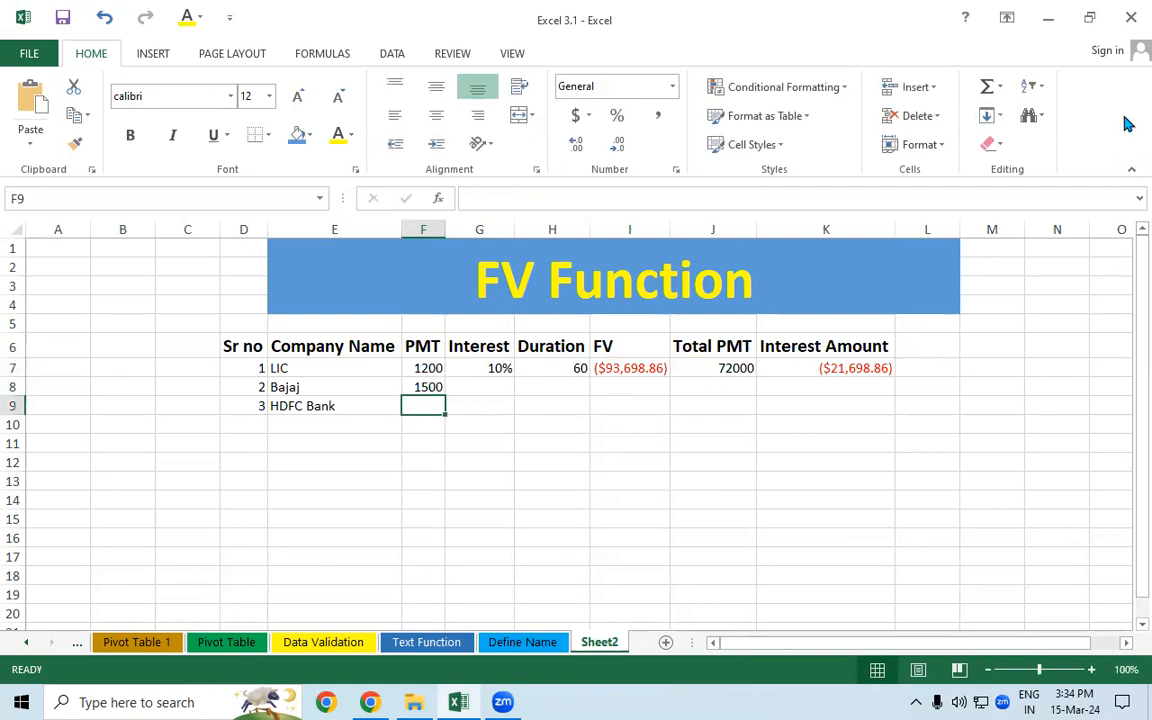
pyautogui.click(508, 383)
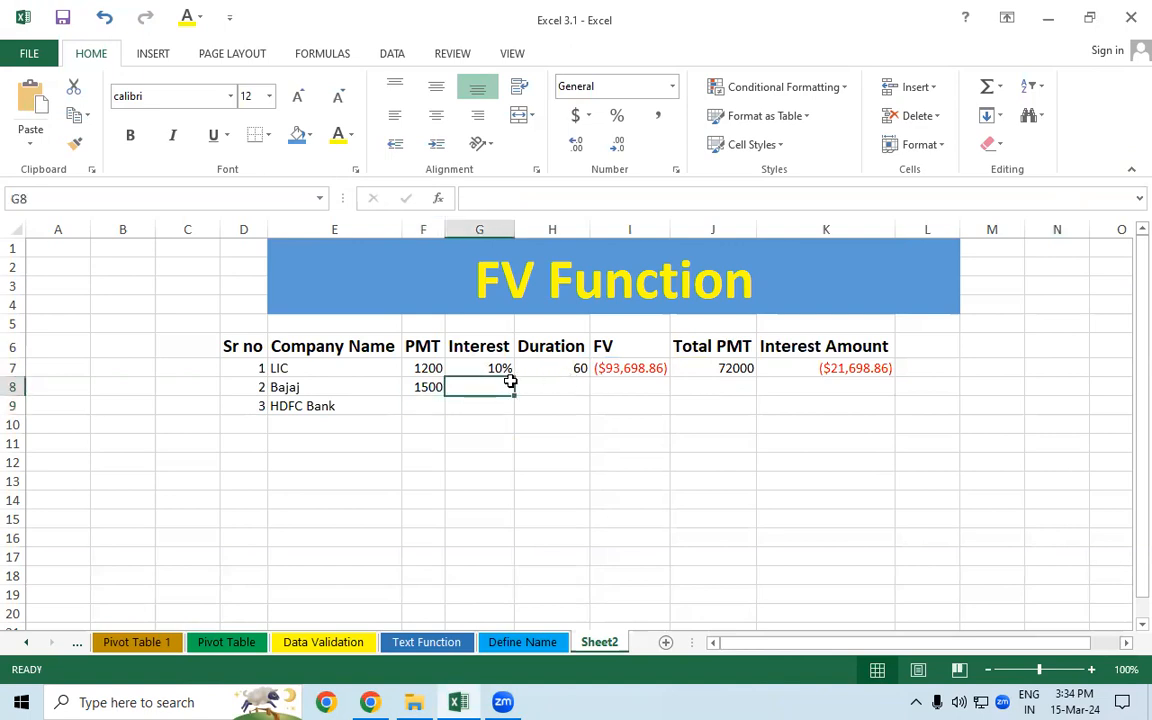
pyautogui.write('12%')
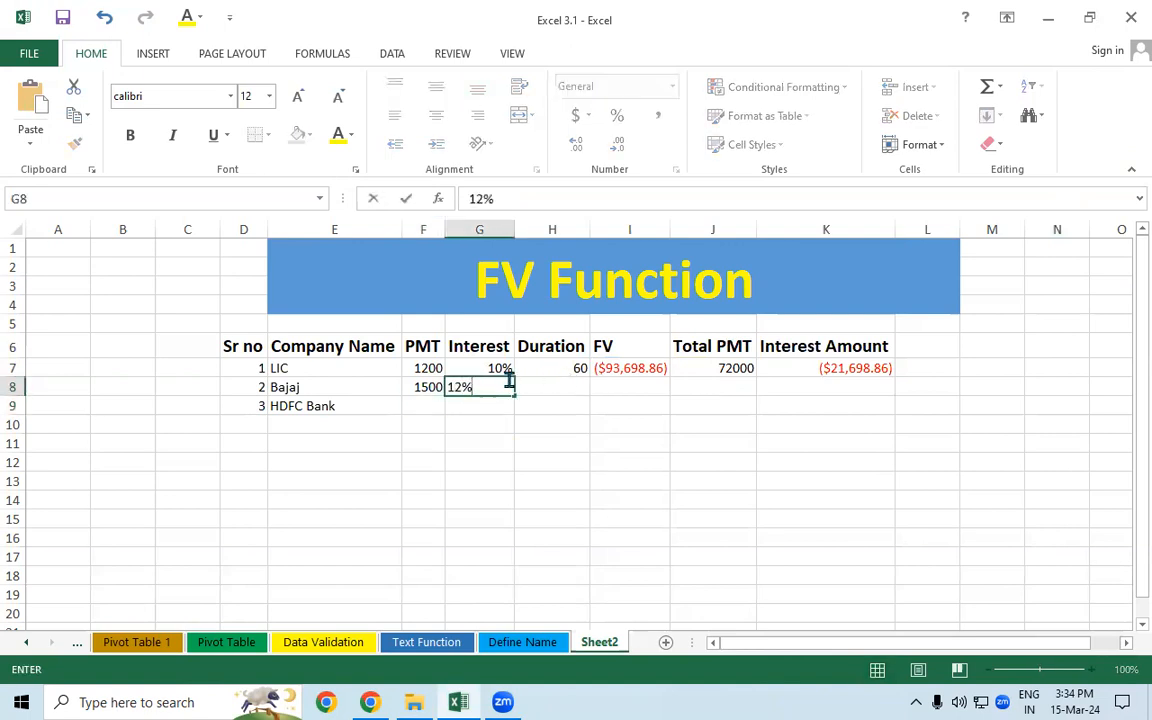
pyautogui.press('Tab')
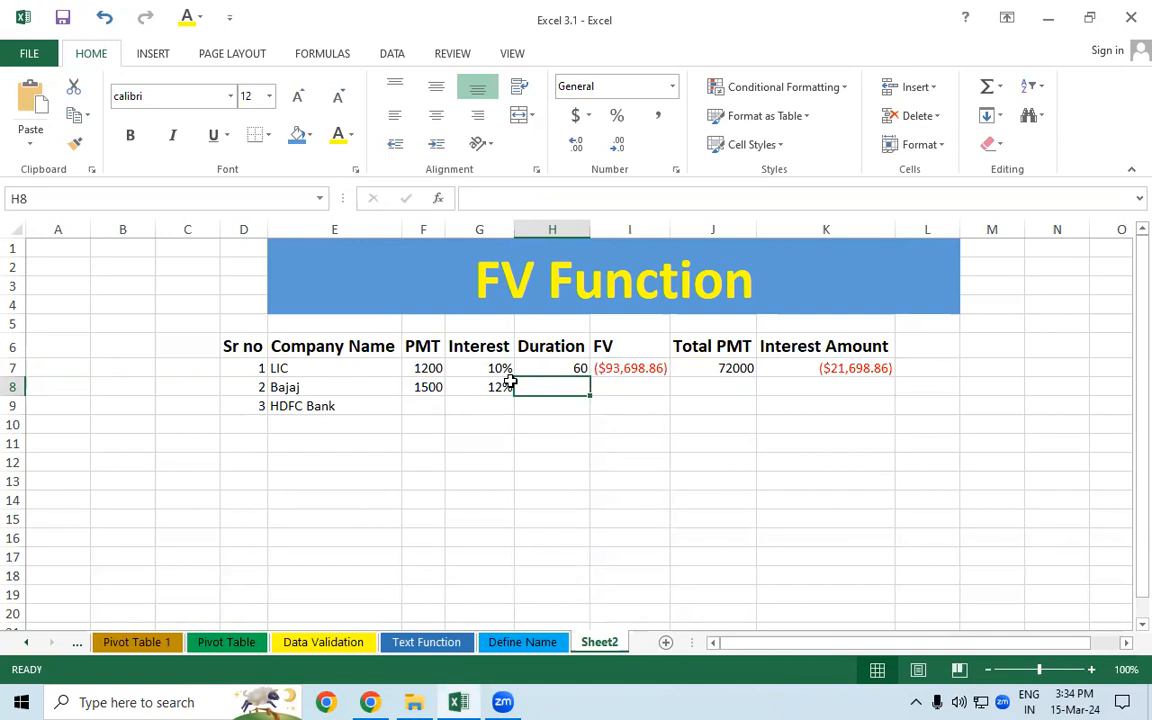
pyautogui.write('50')
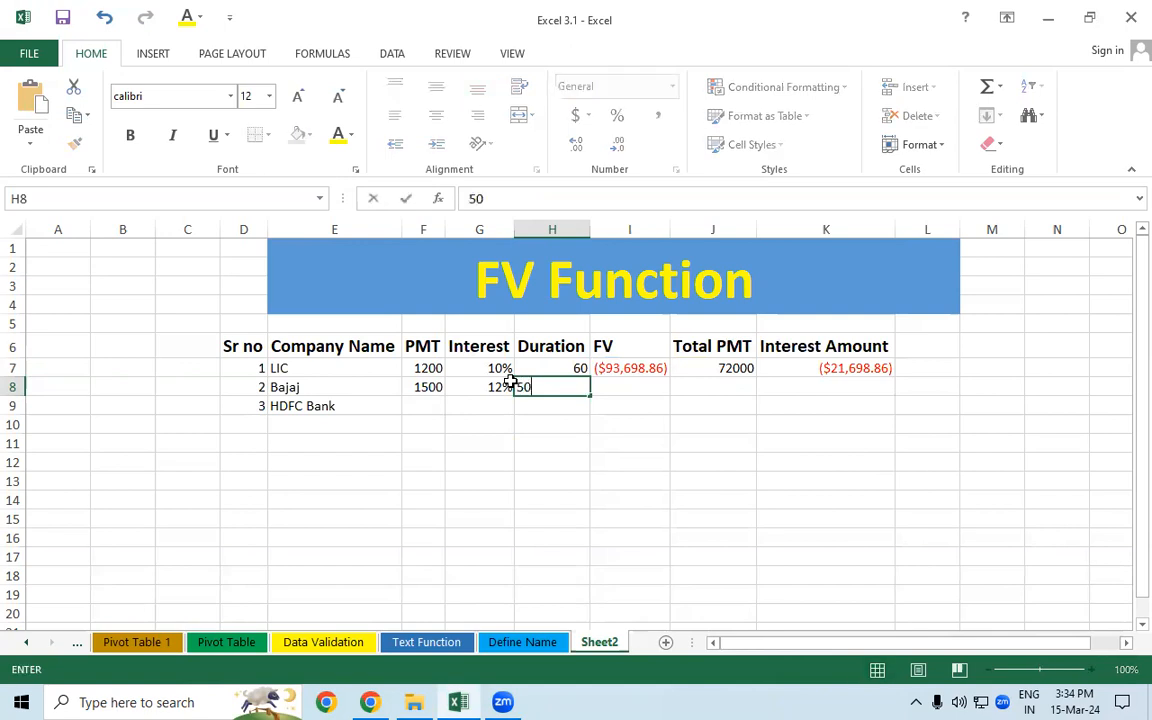
pyautogui.press('Tab')
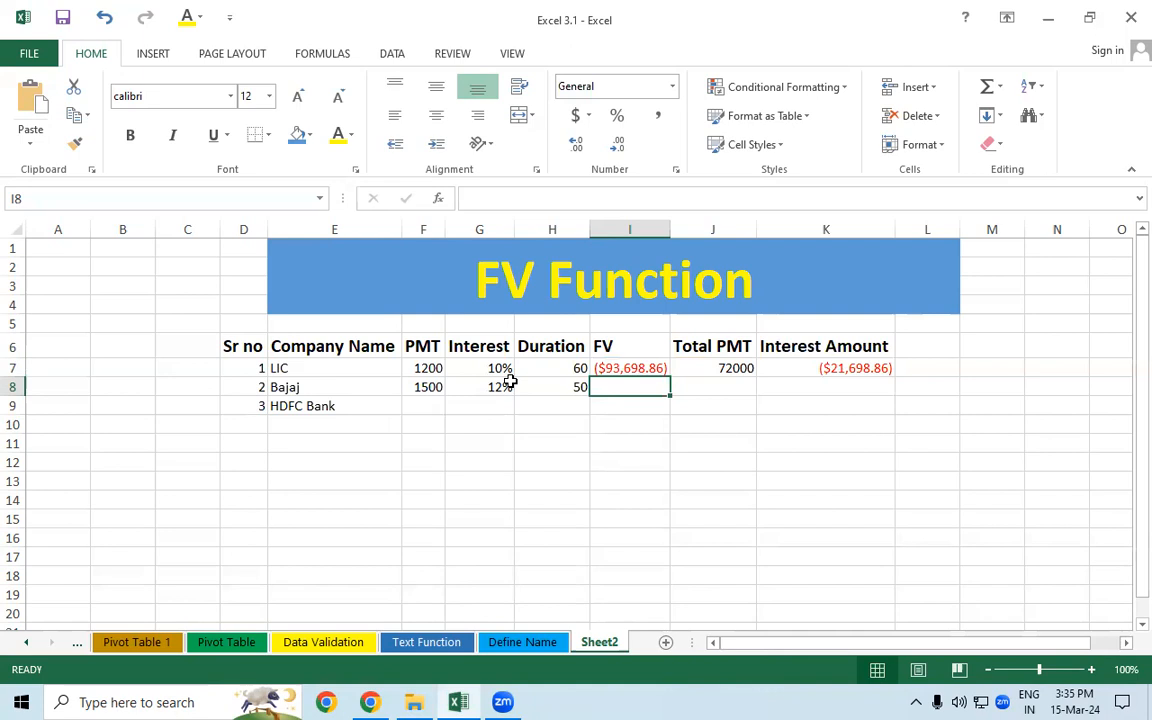
# Step: Calculate the Bajaj row's Total PMT in J8 with the formula =F8*H8
pyautogui.click(720, 386)
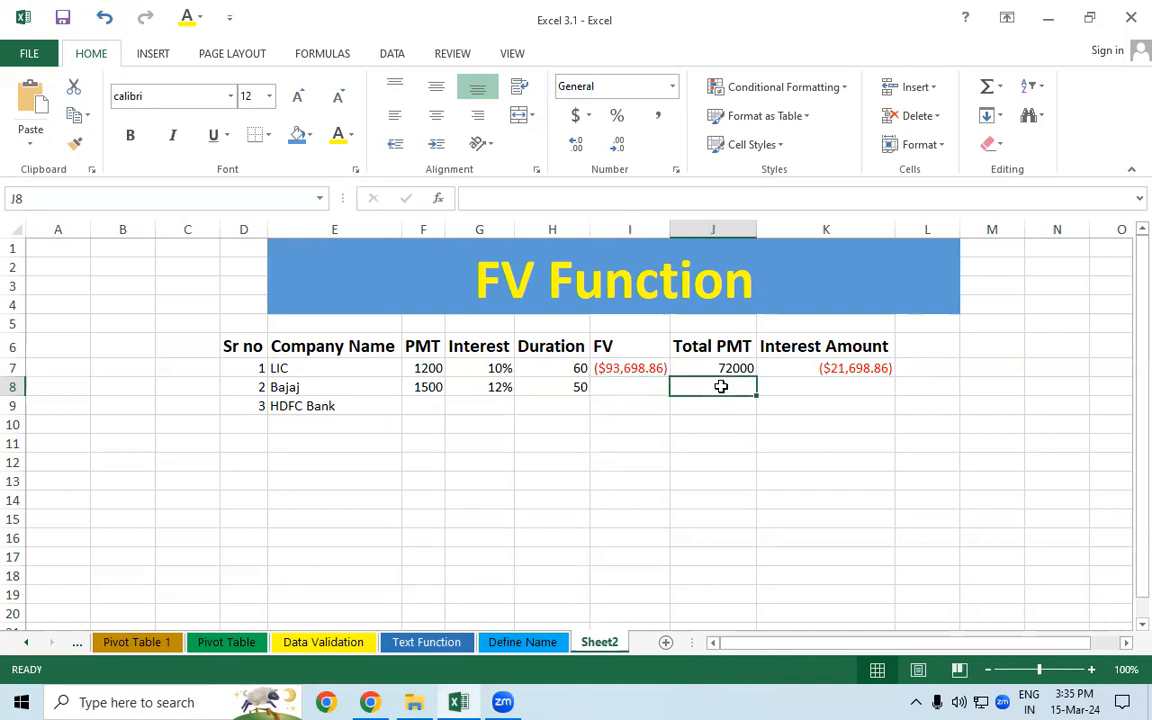
pyautogui.write('=')
pyautogui.click(424, 385)
pyautogui.write('*')
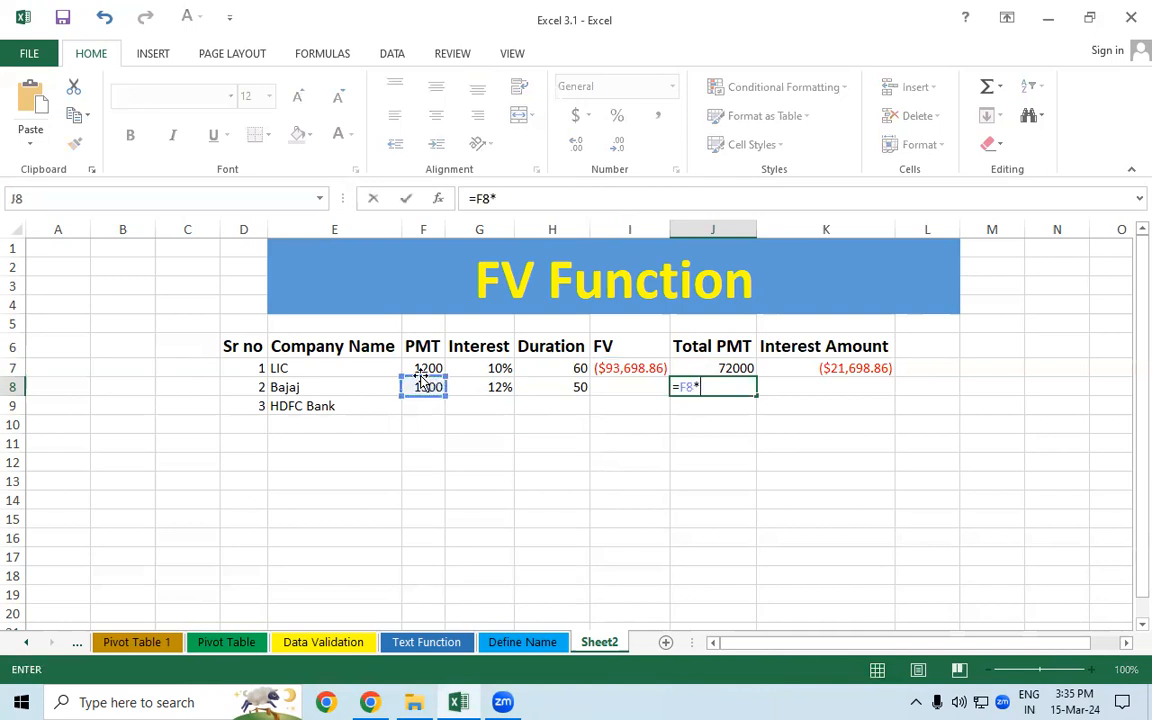
pyautogui.click(583, 387)
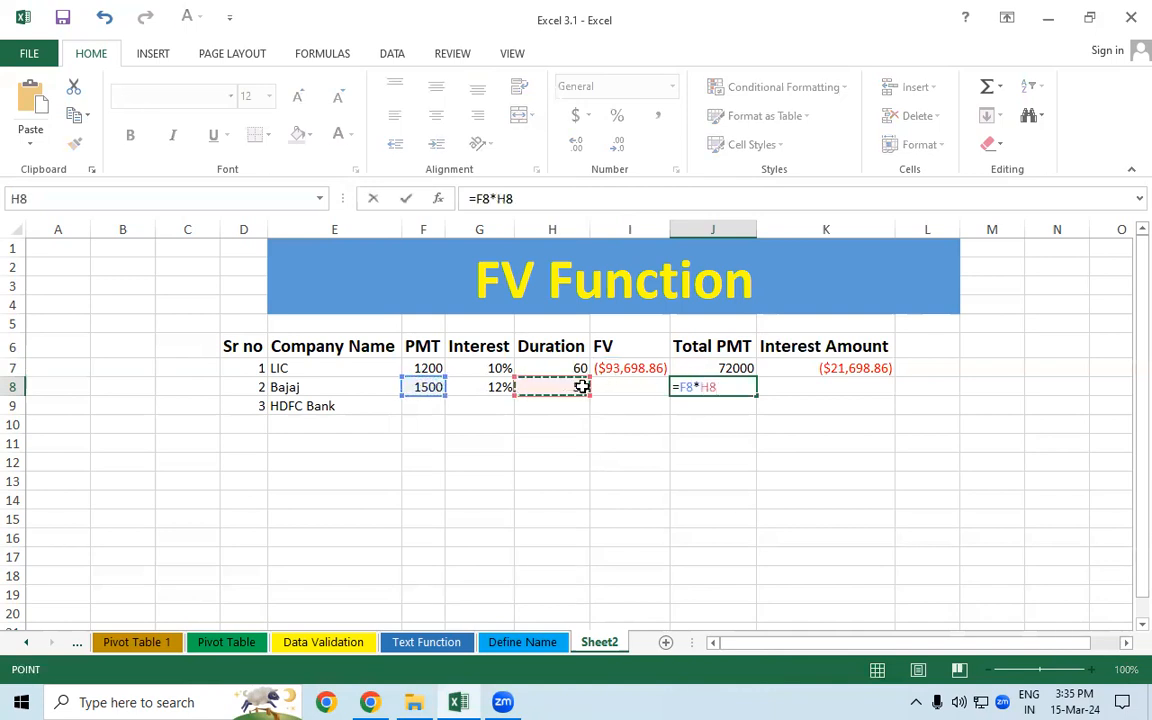
pyautogui.press('Return')
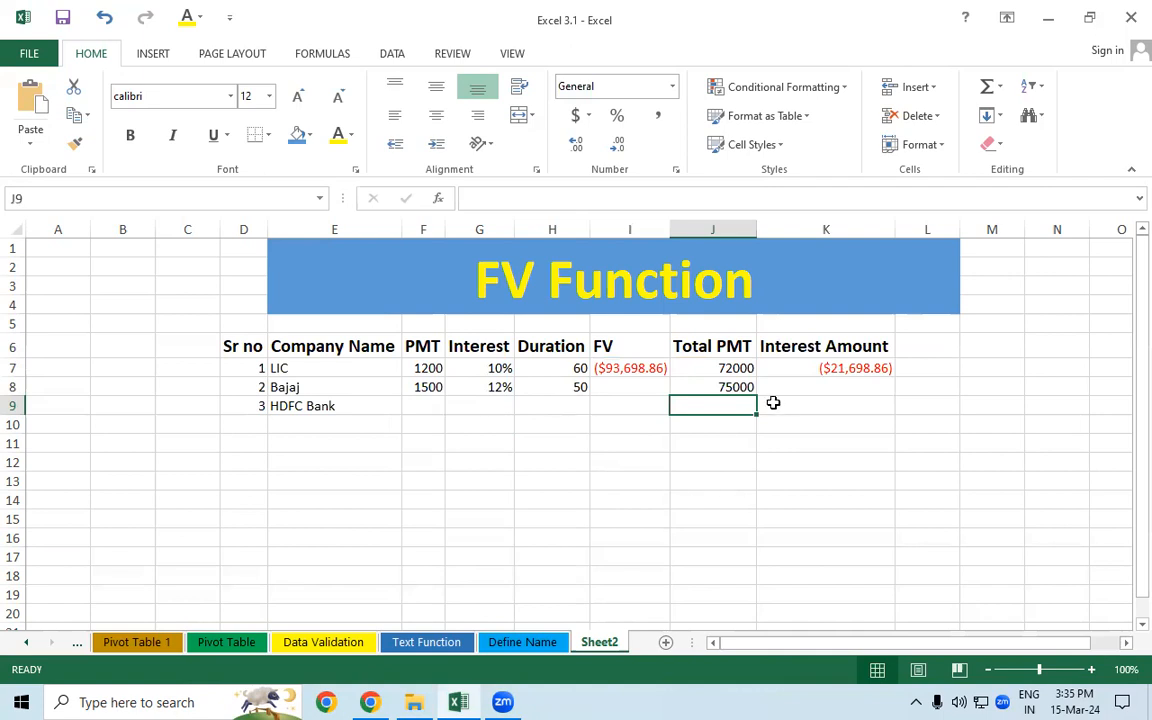
# Step: Calculate the Bajaj row's FV in I8 with the formula =FV(G8/12,H8,F8,,1)
pyautogui.click(647, 384)
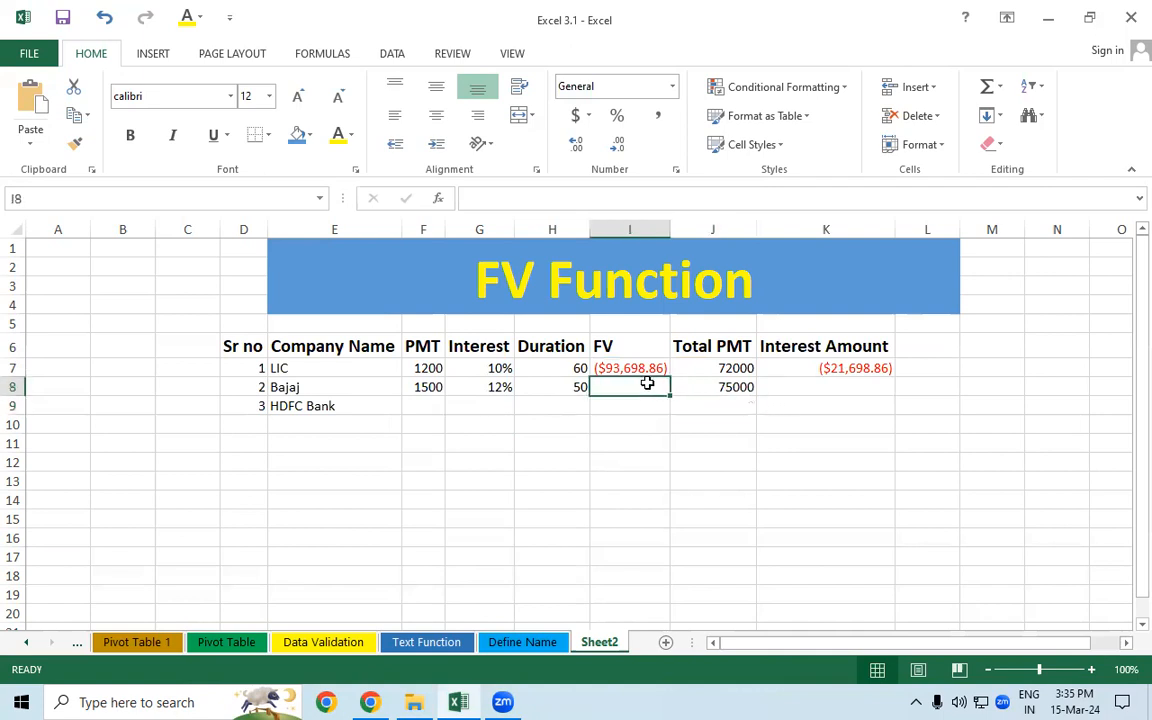
pyautogui.write('=')
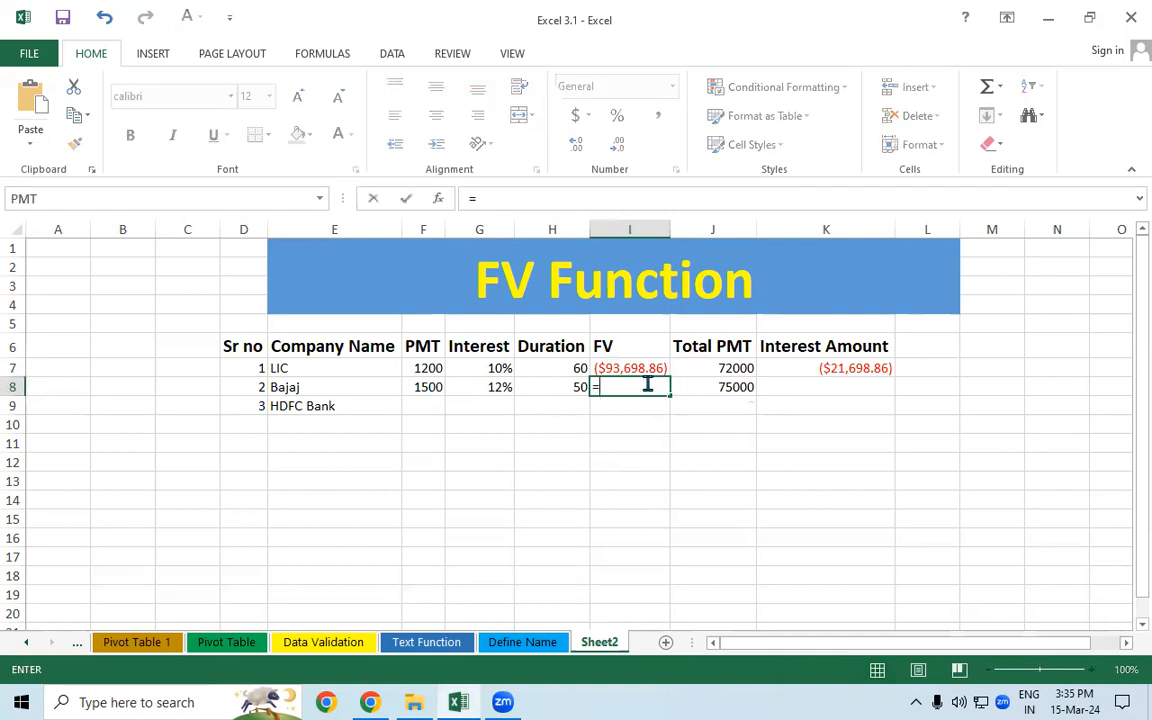
pyautogui.write('fv')
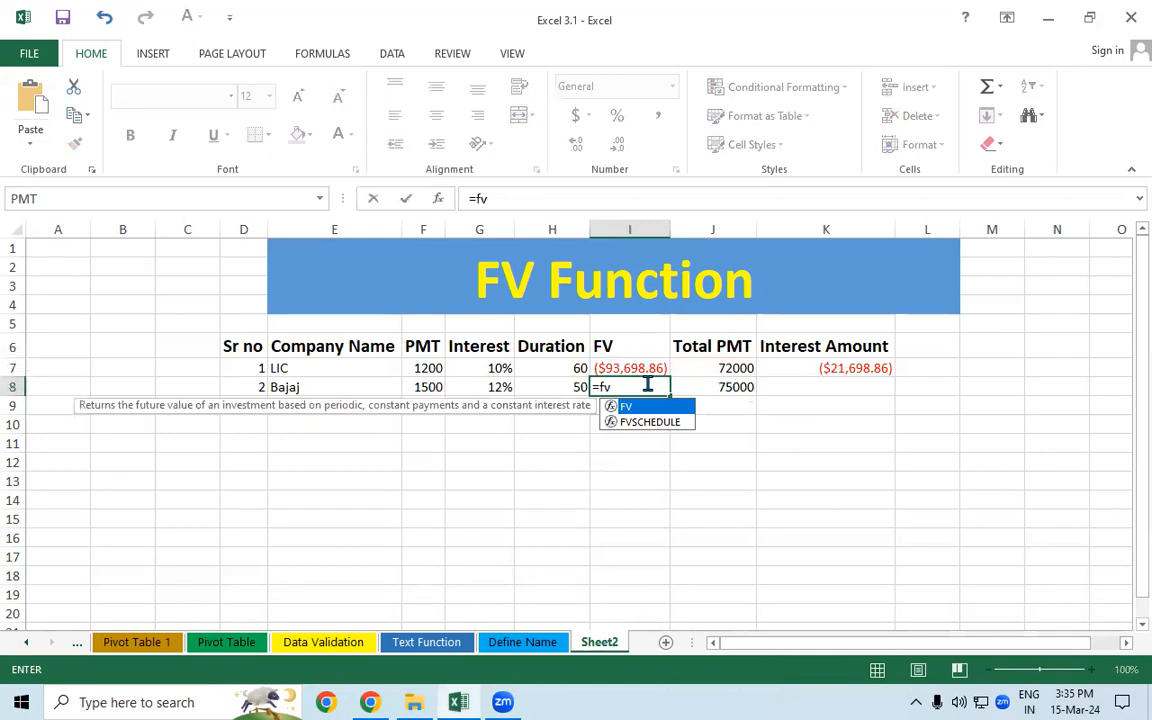
pyautogui.press('Tab')
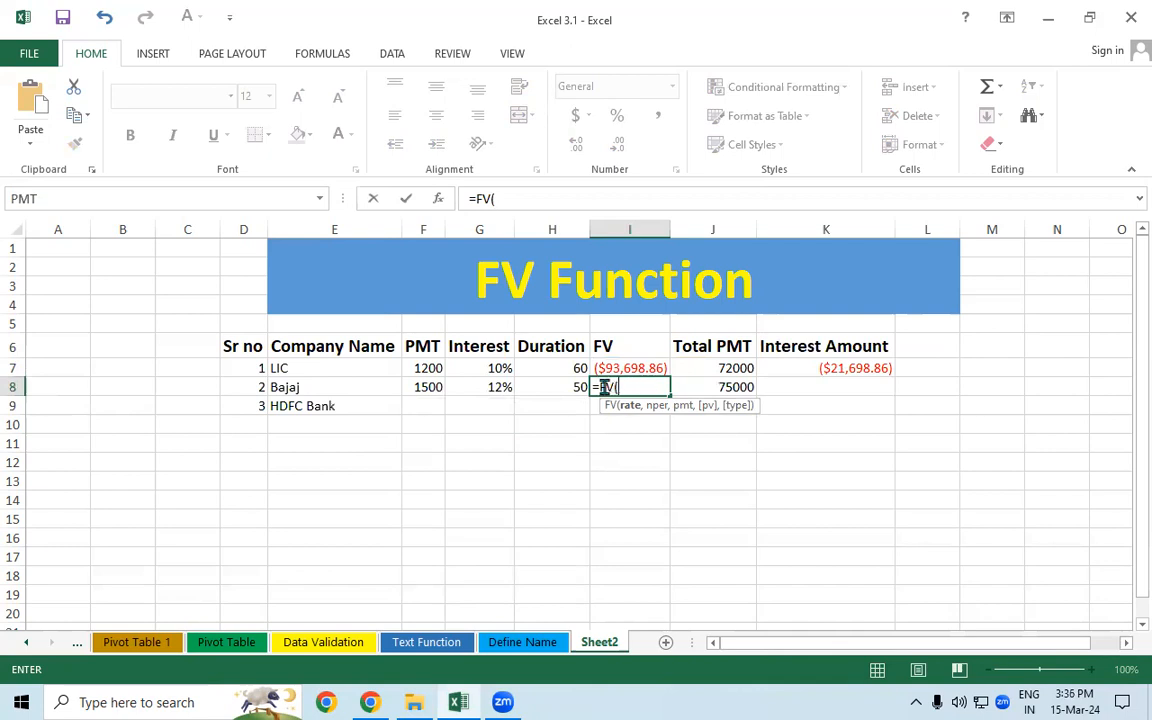
pyautogui.click(483, 389)
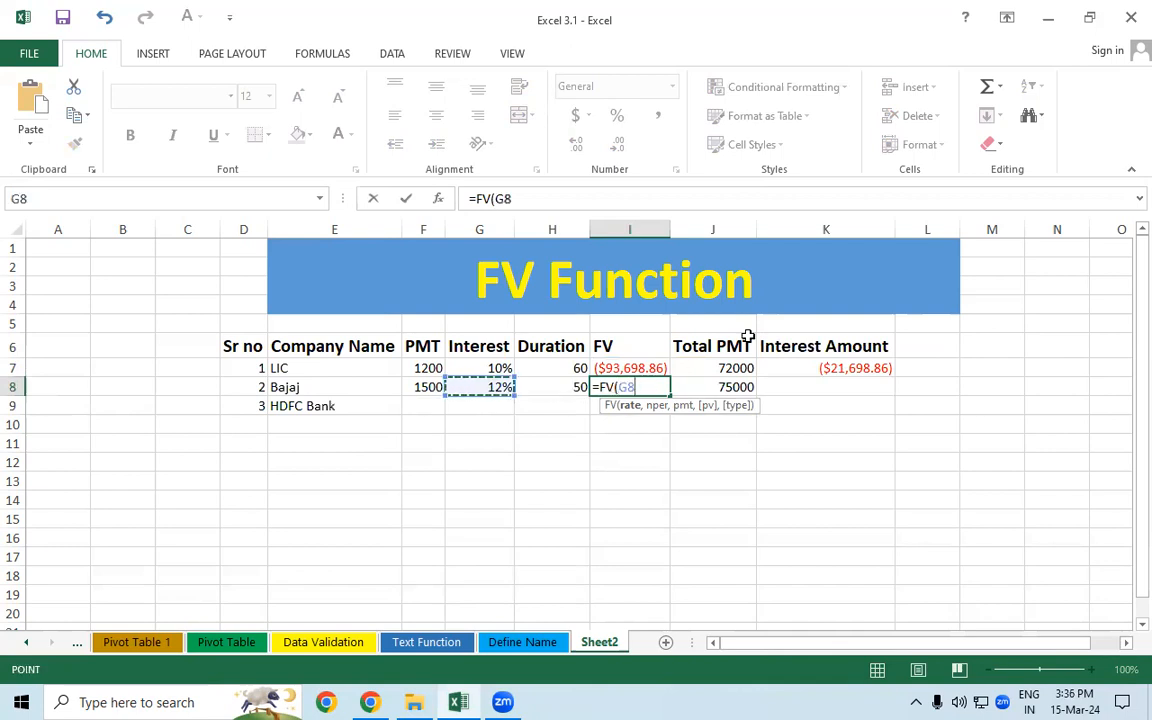
pyautogui.write('/')
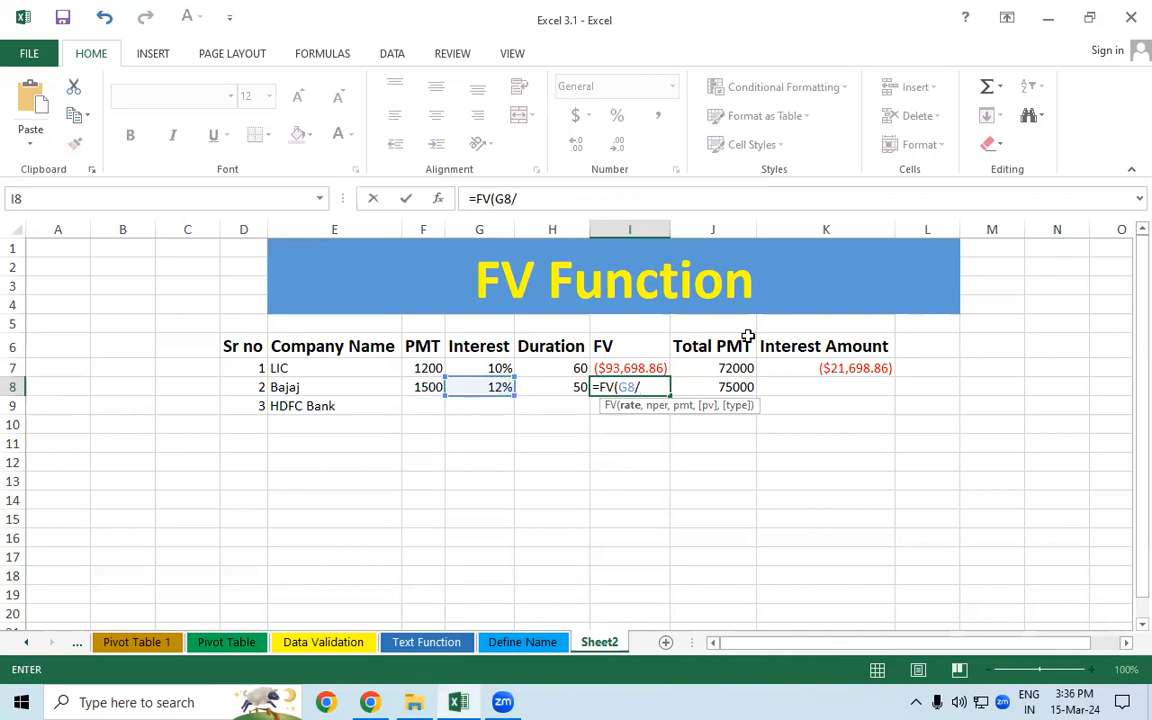
pyautogui.write('12,')
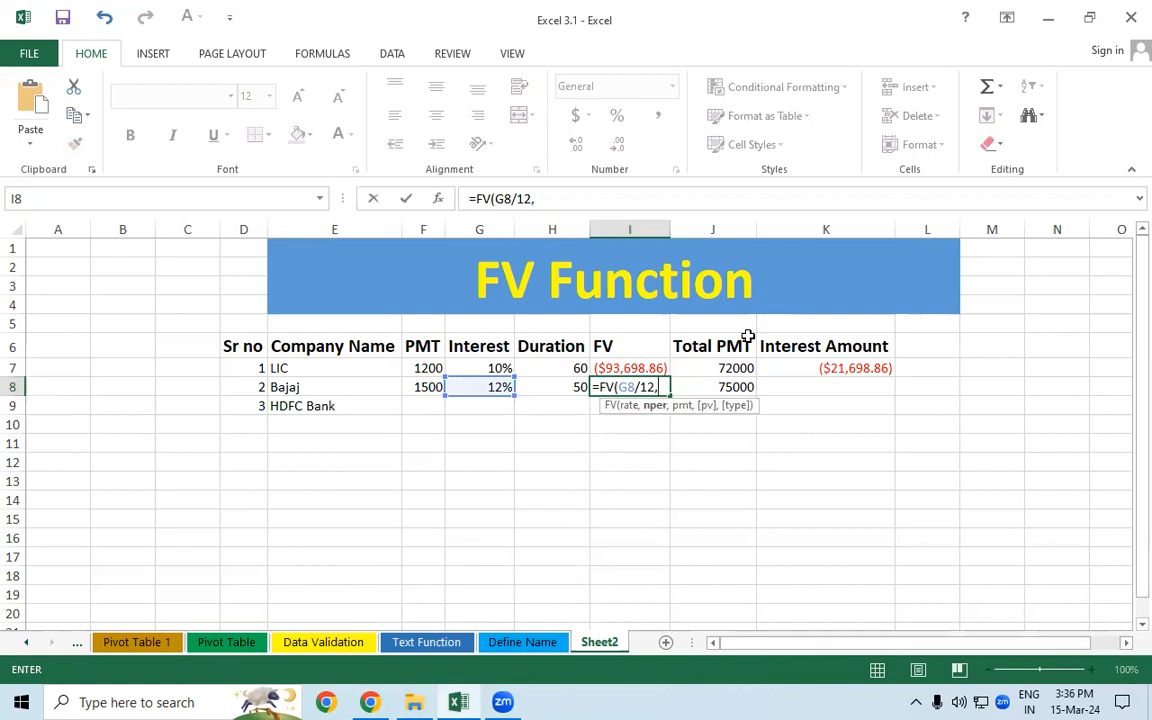
pyautogui.click(556, 384)
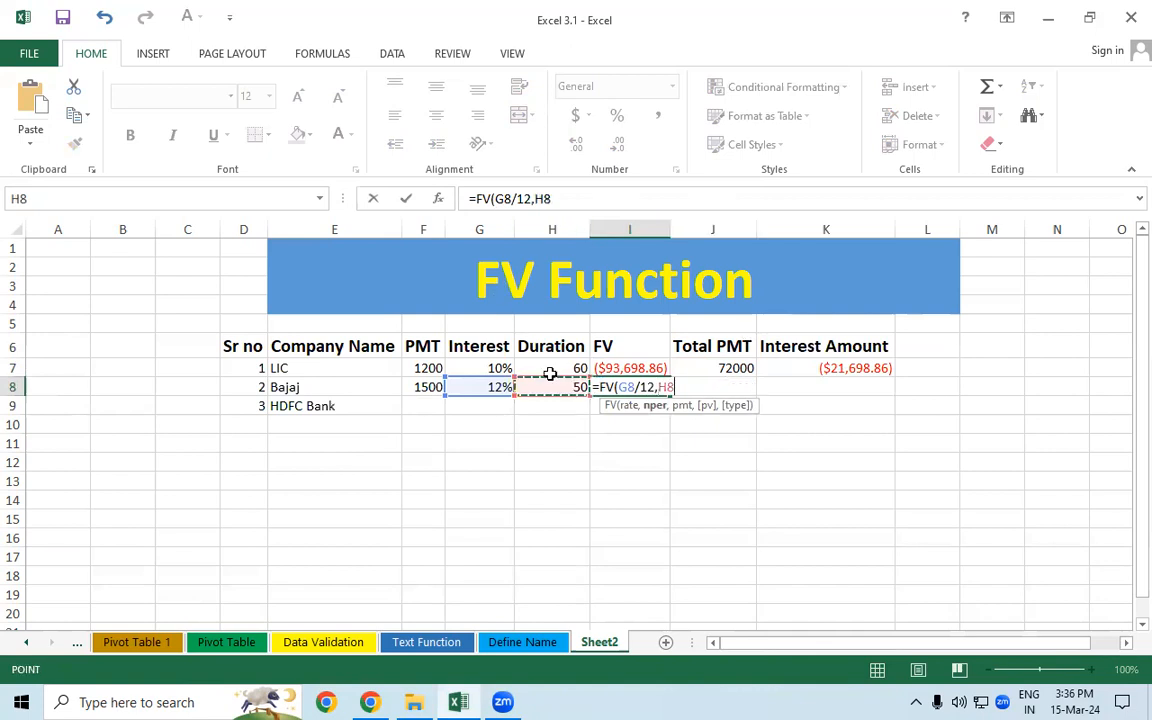
pyautogui.write(',')
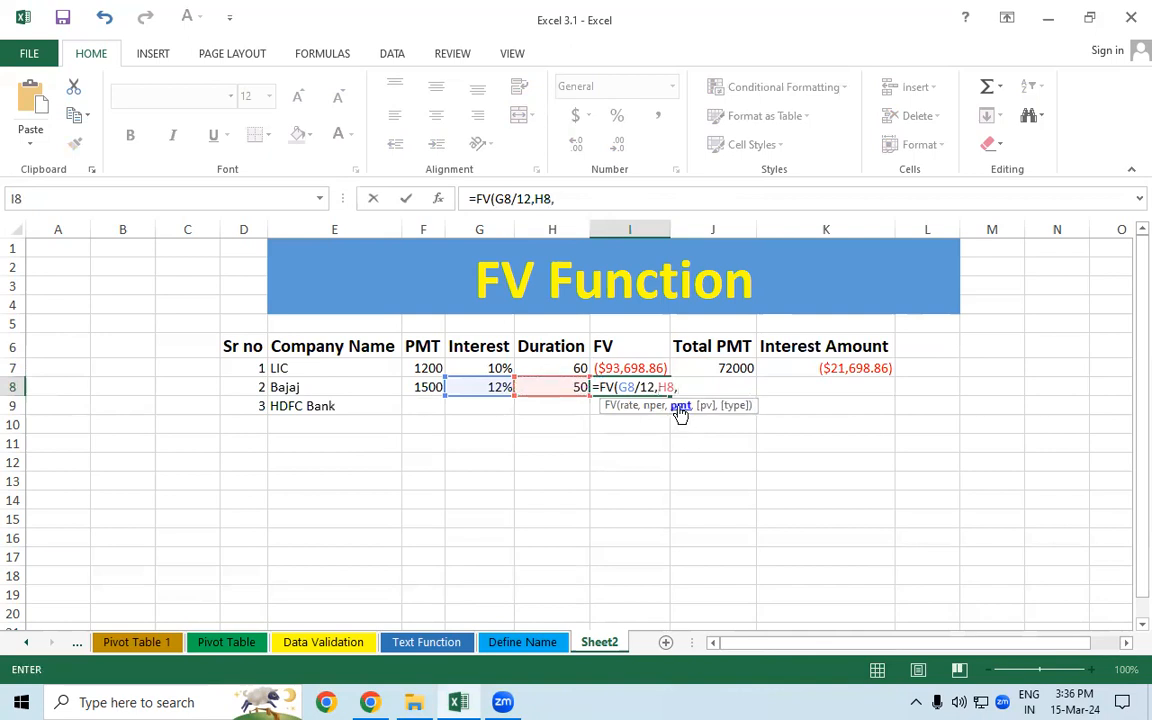
pyautogui.click(424, 386)
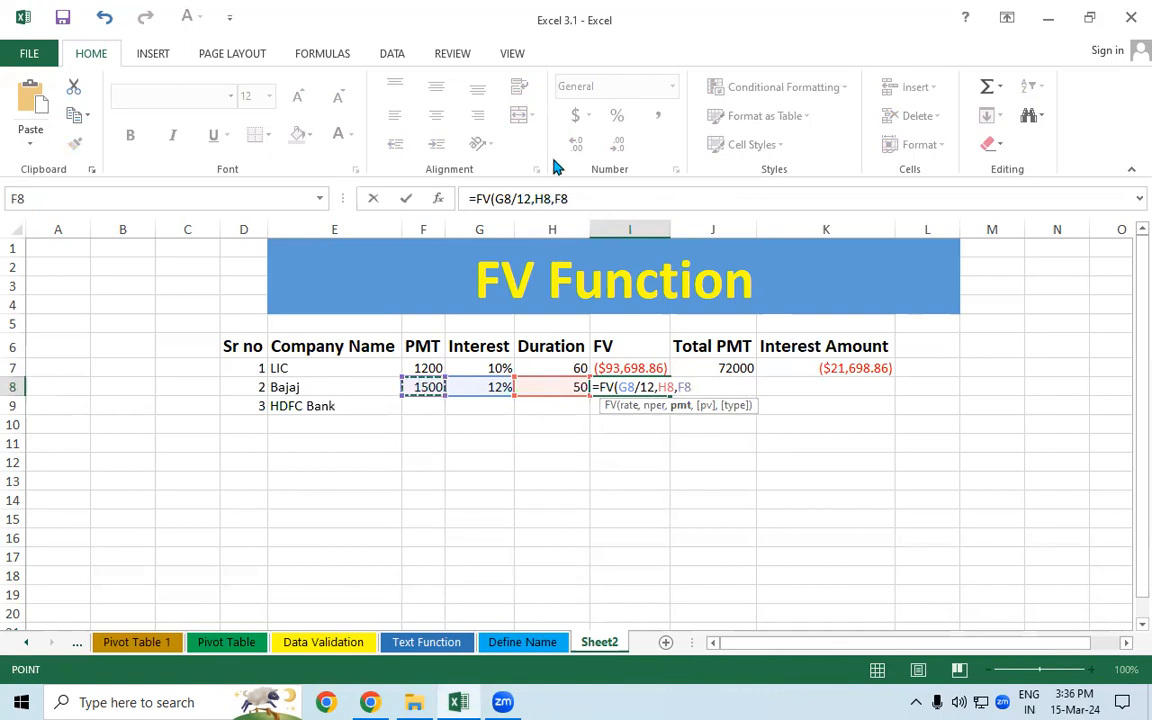
pyautogui.write(',')
pyautogui.write(',')
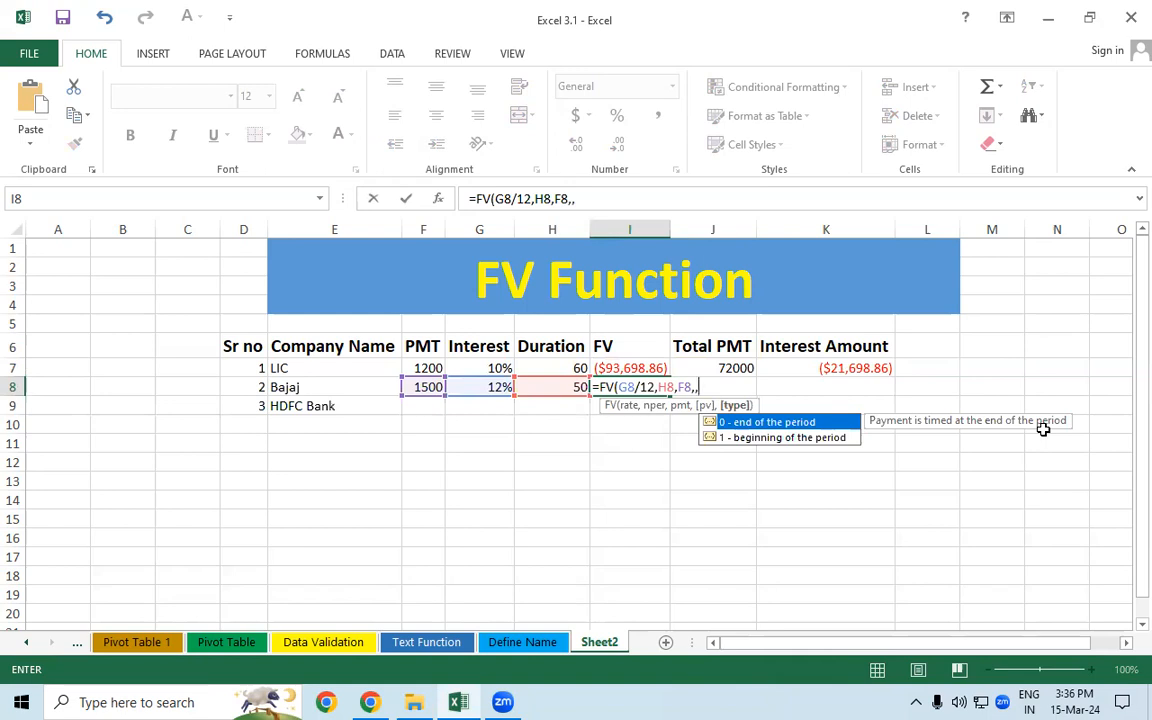
pyautogui.write('1)')
pyautogui.press('Return')
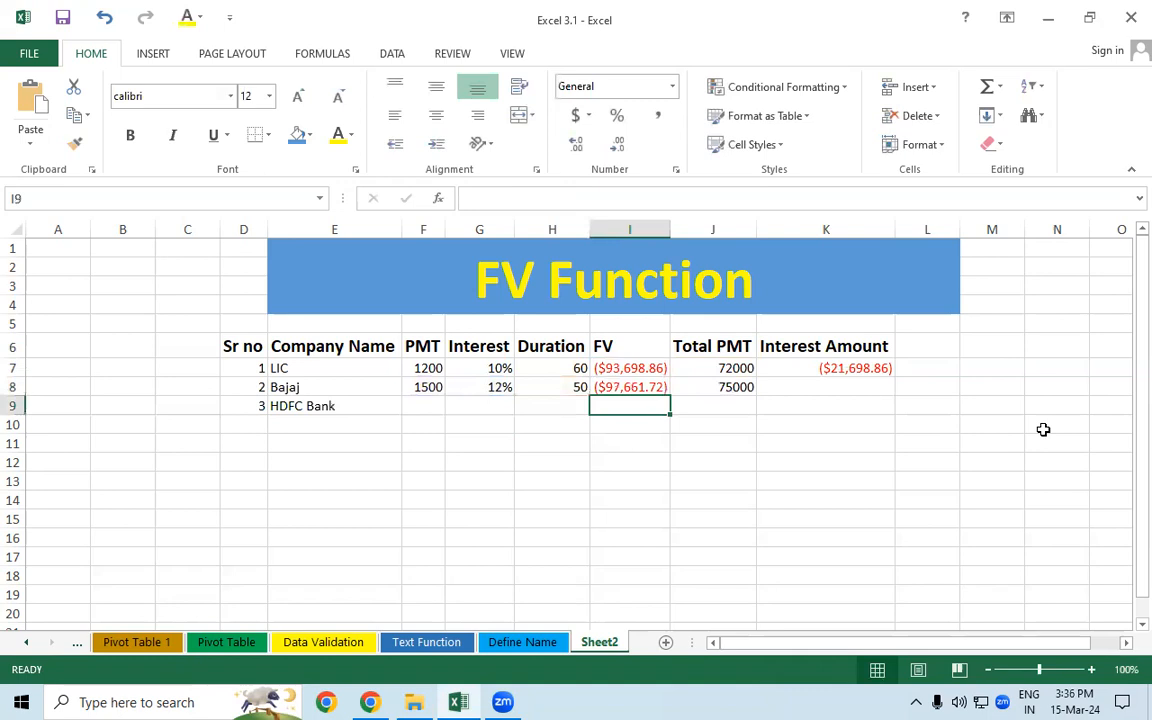
pyautogui.click(628, 386)
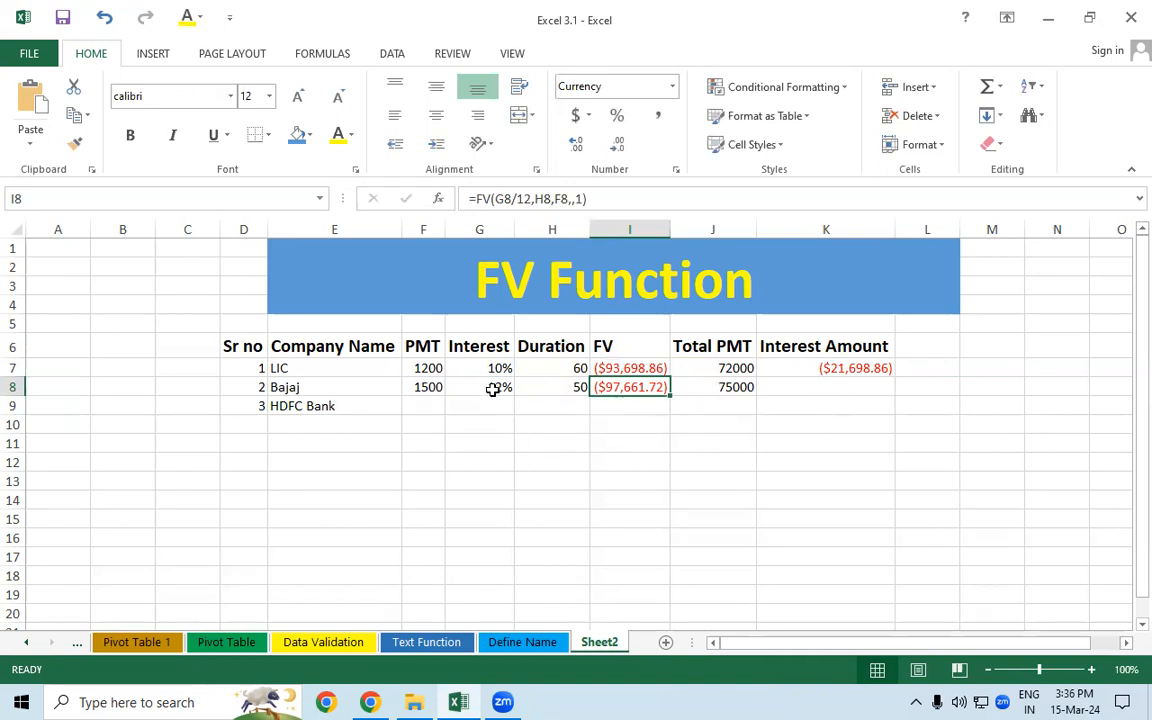
# Step: Calculate the Bajaj row's Interest Amount in K8 by adding FV and Total PMT with =I8+J8
pyautogui.click(798, 381)
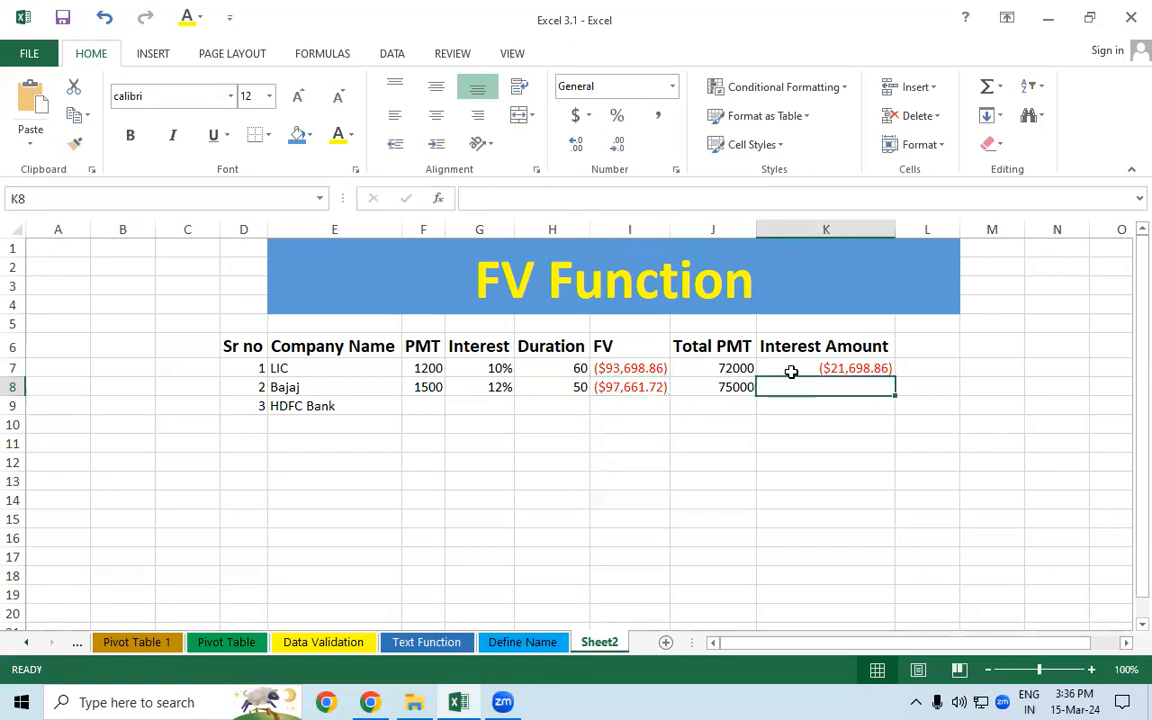
pyautogui.write('=')
pyautogui.press('Left')
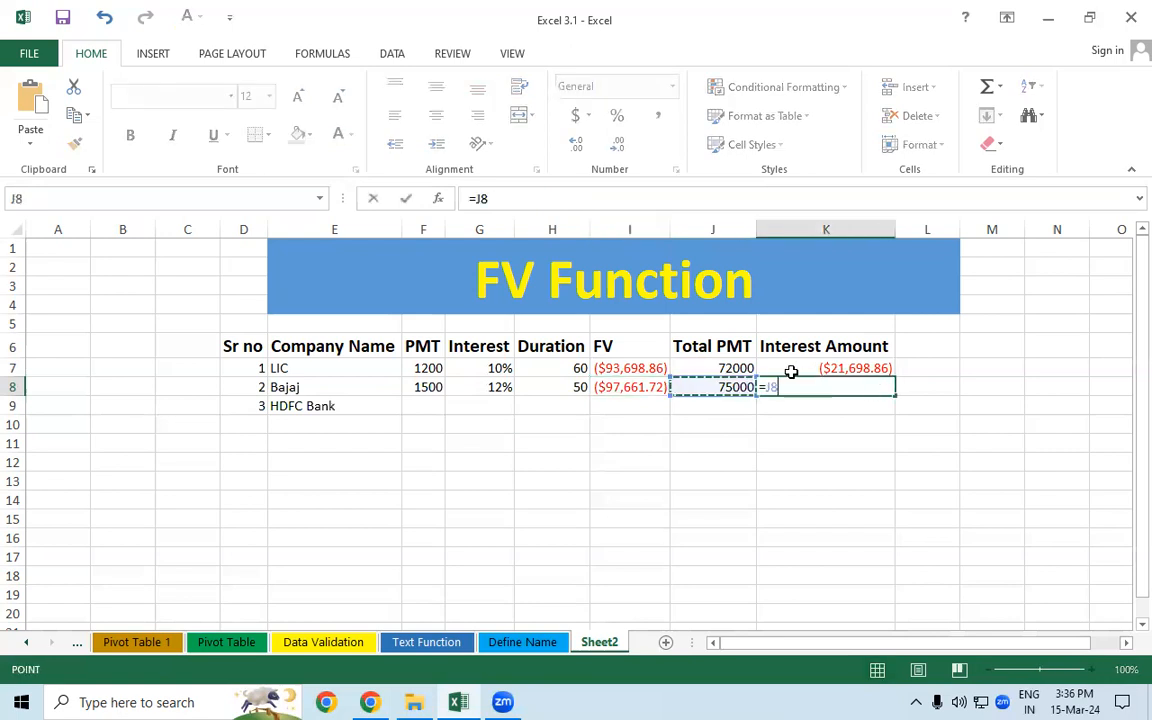
pyautogui.press('Left')
pyautogui.write('-=')
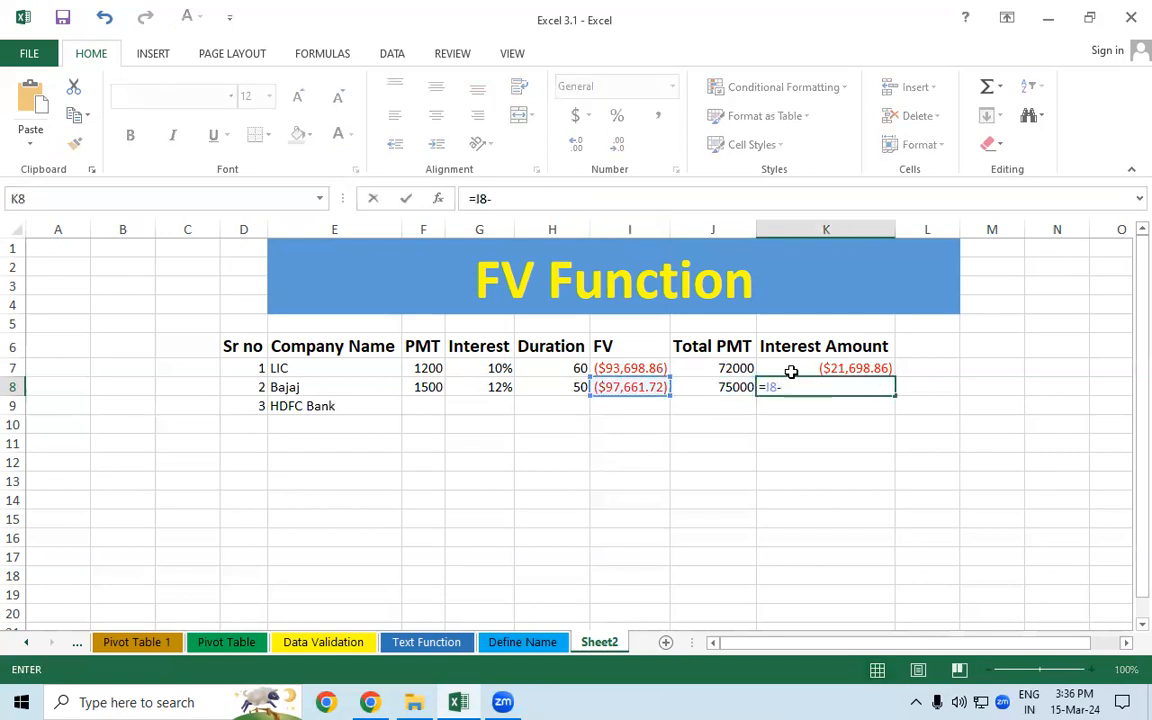
pyautogui.press('BackSpace')
pyautogui.press('BackSpace')
pyautogui.write('+')
pyautogui.press('Left')
pyautogui.press('Return')
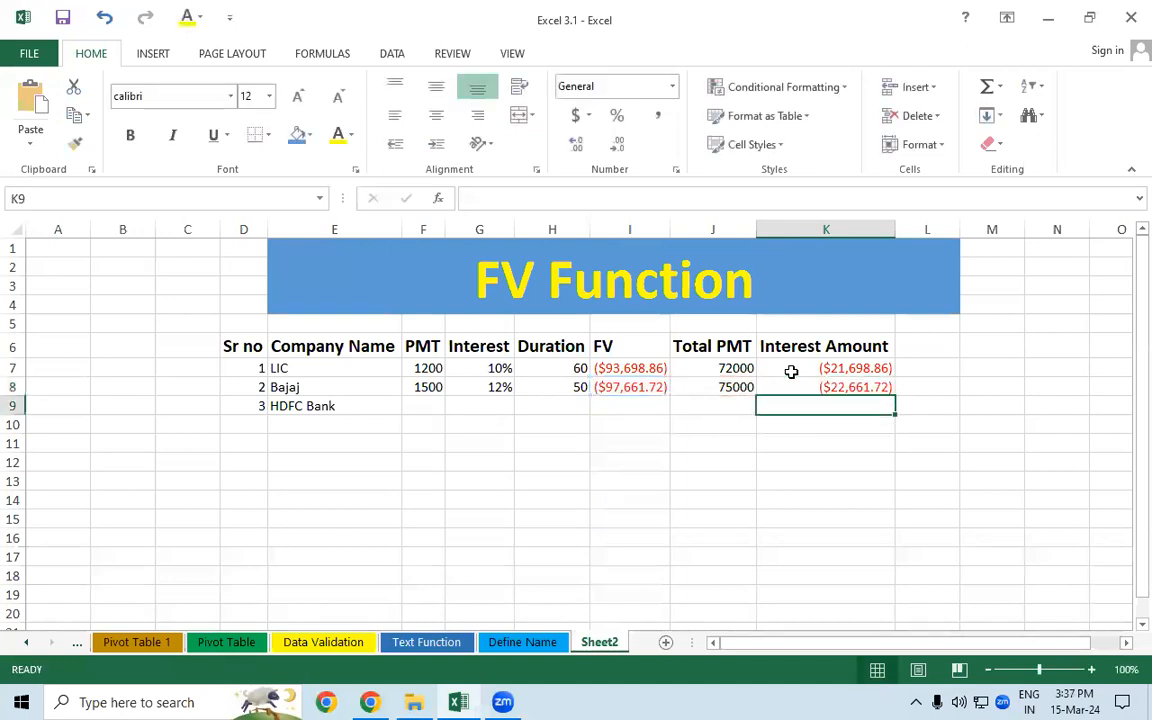
pyautogui.press('Up')
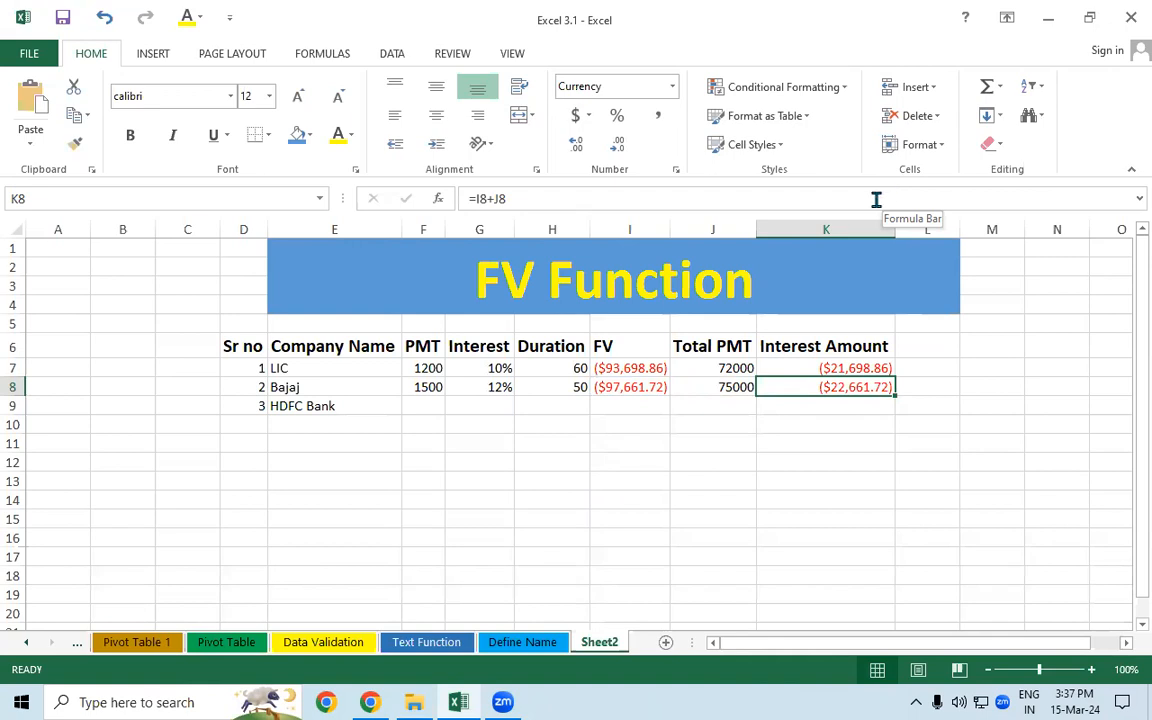
pyautogui.click(705, 386)
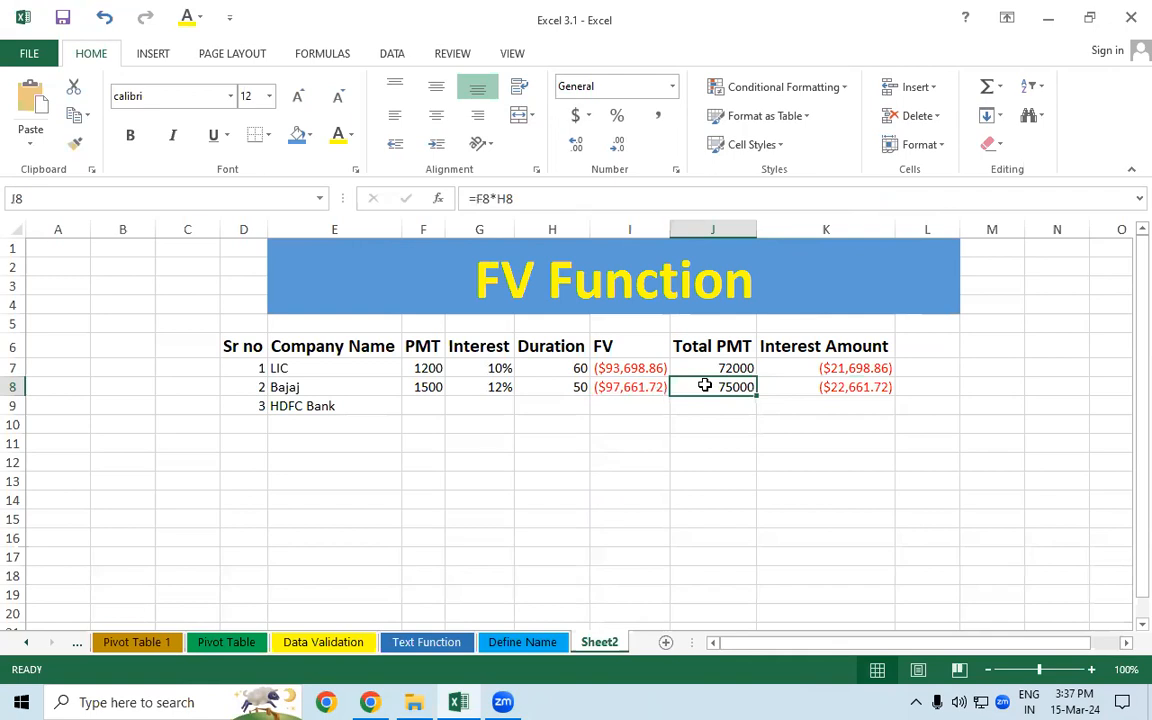
# Step: Enter a PMT of 1500, interest of 10% and duration of 50 in the HDFC Bank row
pyautogui.click(419, 399)
pyautogui.write('1500')
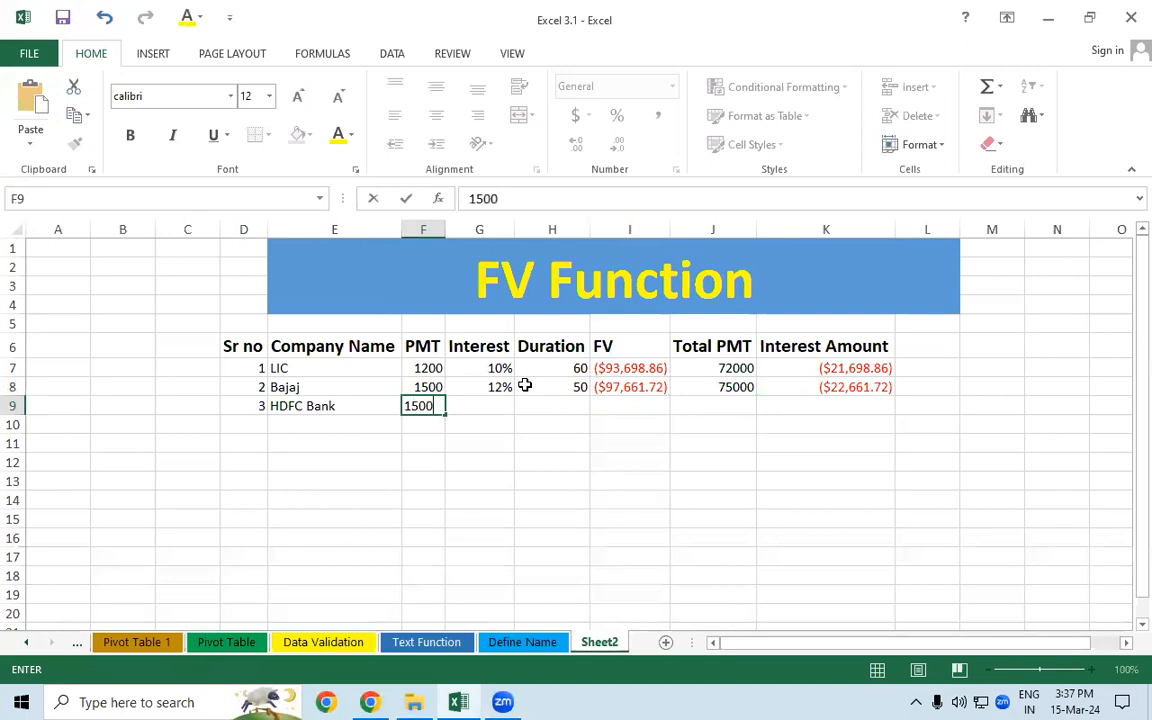
pyautogui.press('Tab')
pyautogui.write('10')
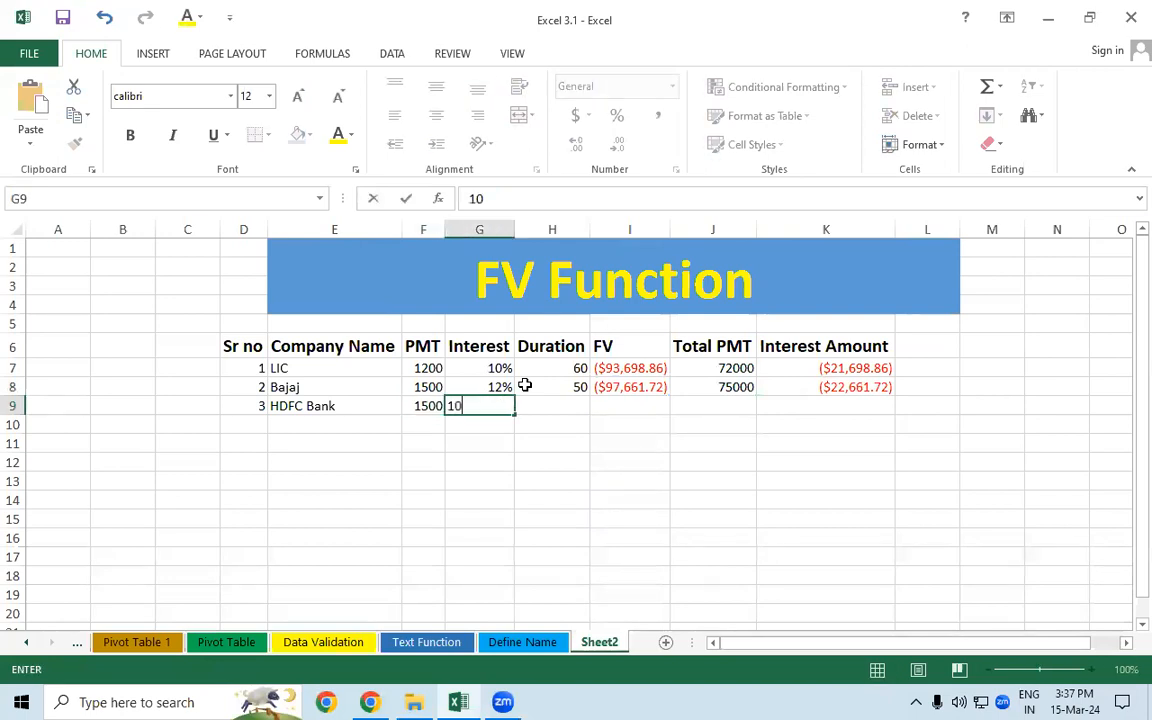
pyautogui.write('%')
pyautogui.press('Tab')
pyautogui.write('50')
pyautogui.press('Tab')
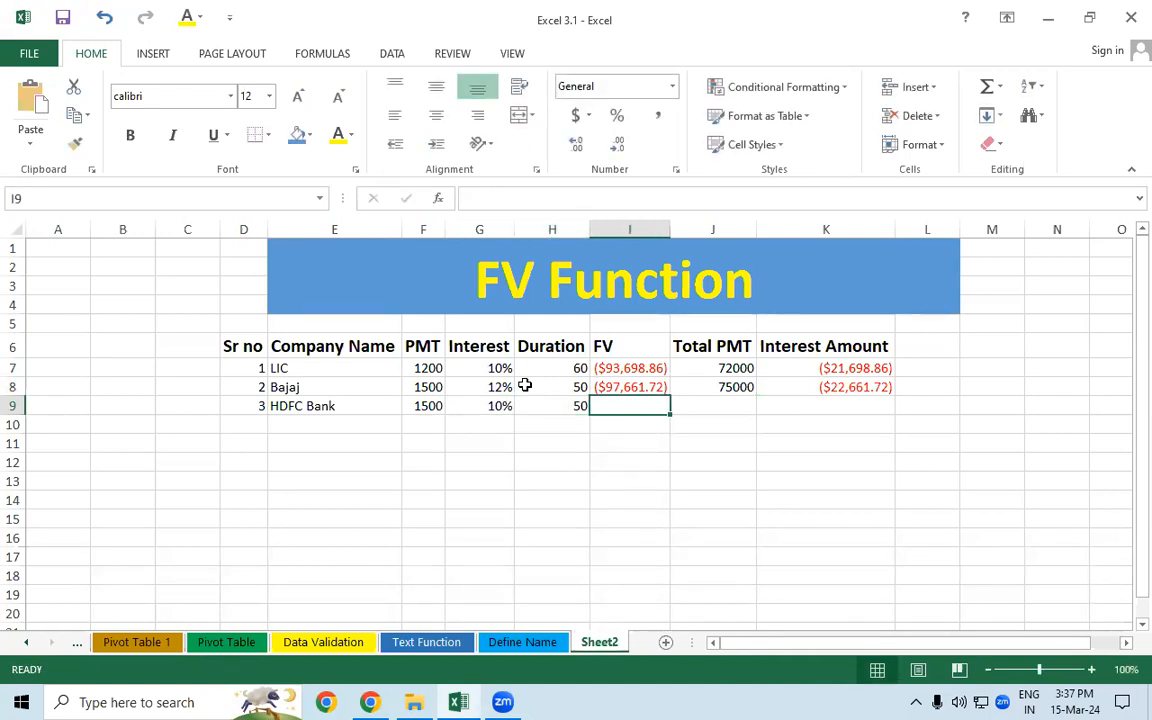
# Step: Calculate the HDFC Bank row's FV in I9 with the formula =FV(G9/12,H9,F9,,1)
pyautogui.write('=FV(')
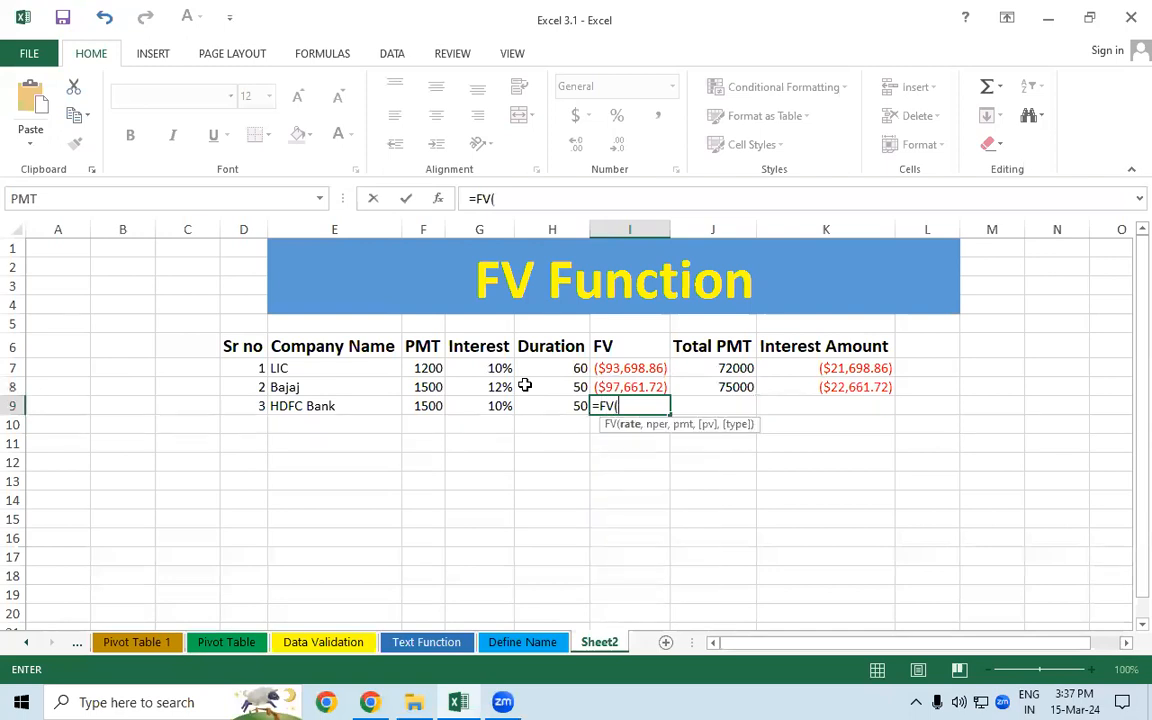
pyautogui.click(494, 405)
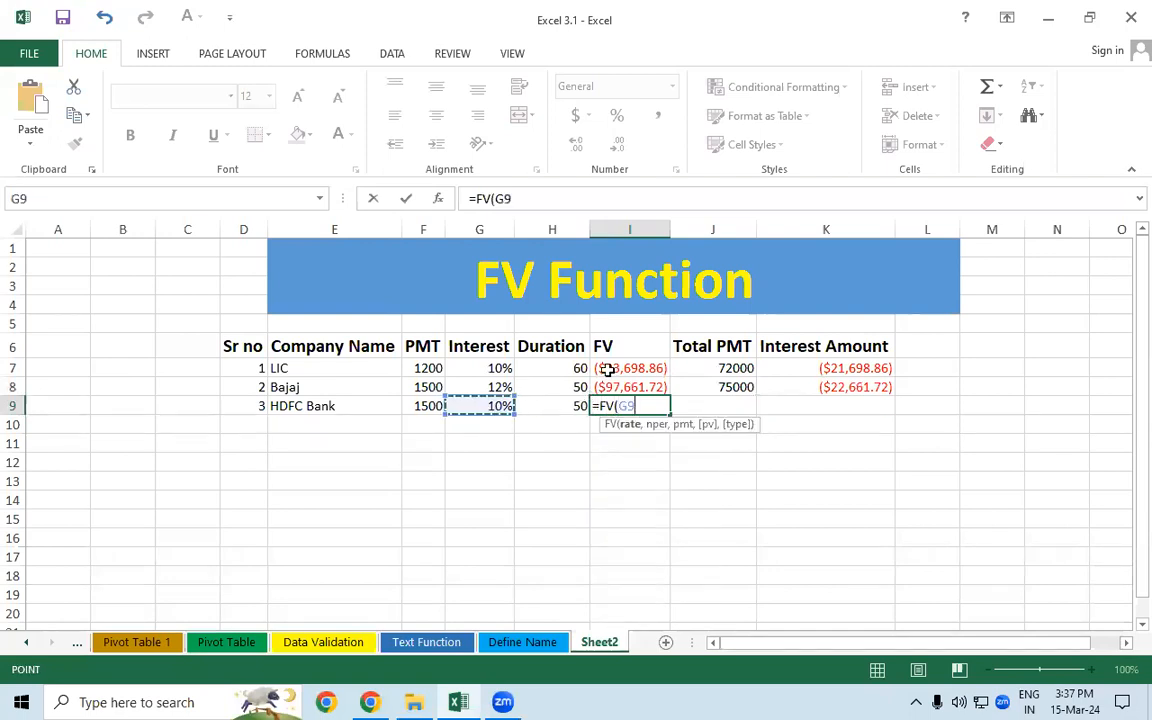
pyautogui.write('/12')
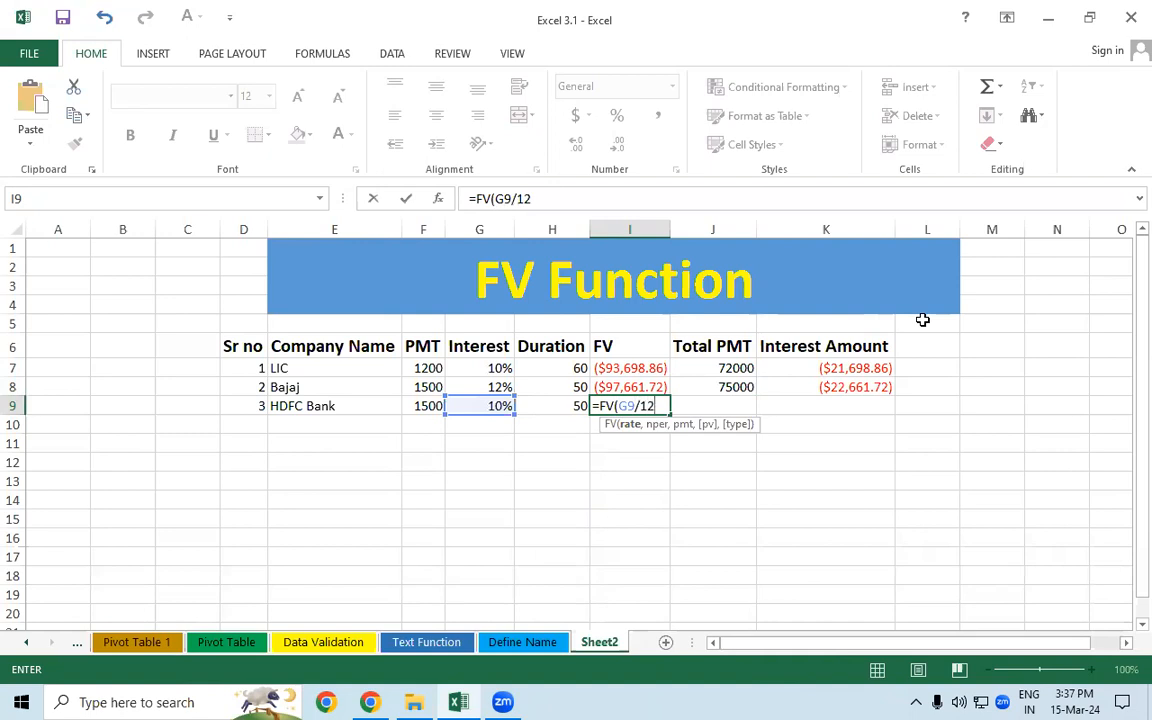
pyautogui.write('.,')
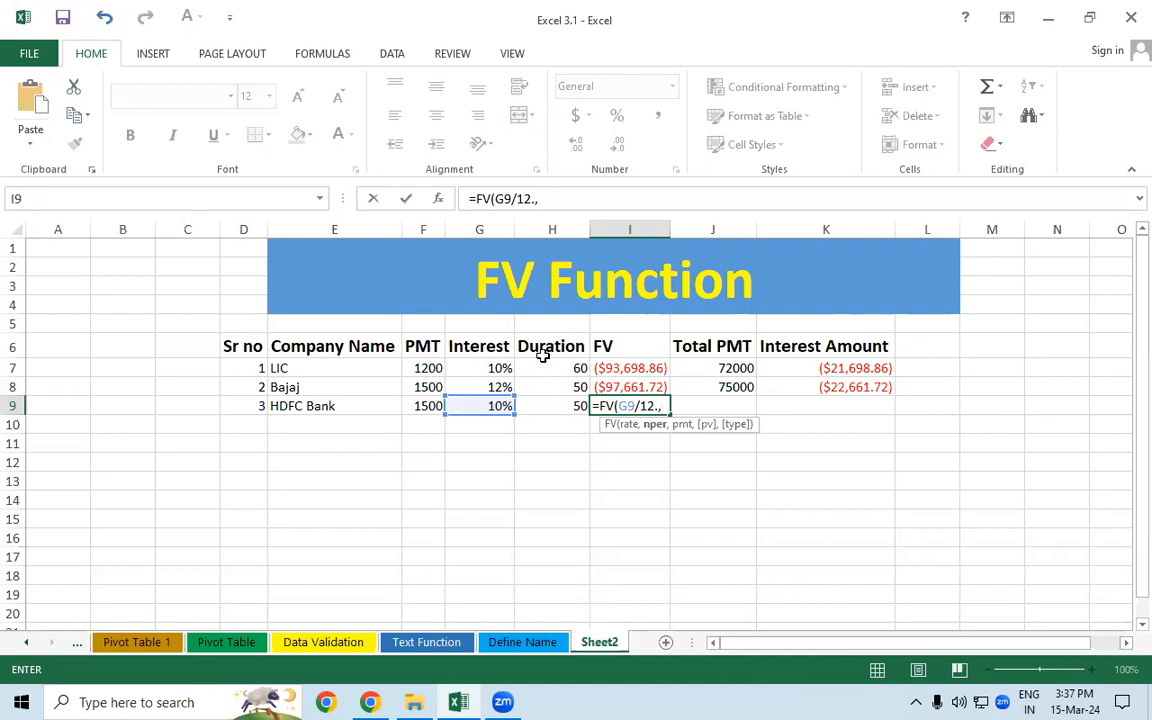
pyautogui.click(549, 405)
pyautogui.click(660, 405)
pyautogui.press('BackSpace')
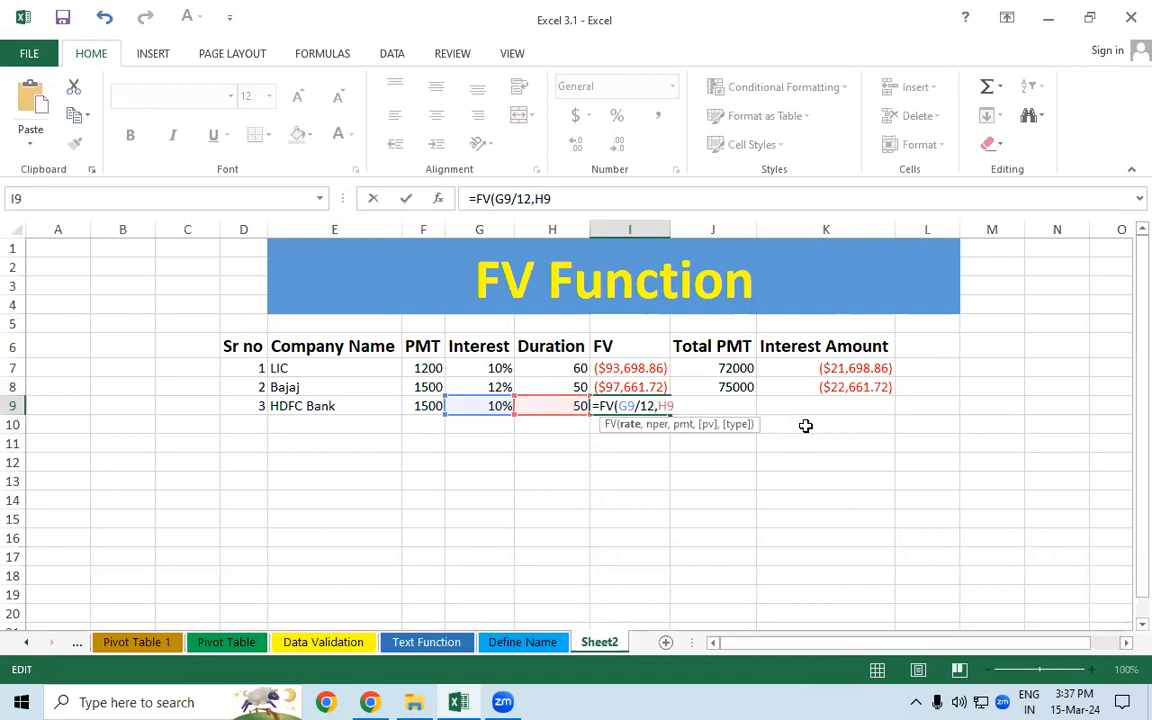
pyautogui.click(684, 408)
pyautogui.write(',')
pyautogui.click(420, 405)
pyautogui.write(',,')
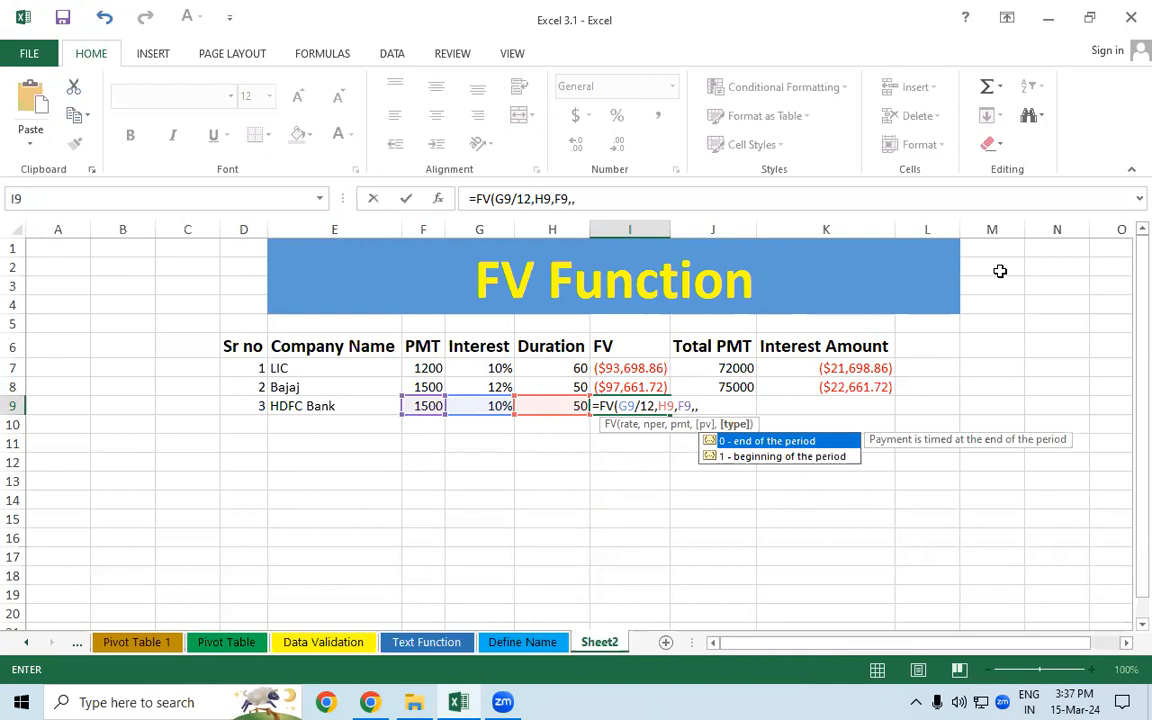
pyautogui.write('1)')
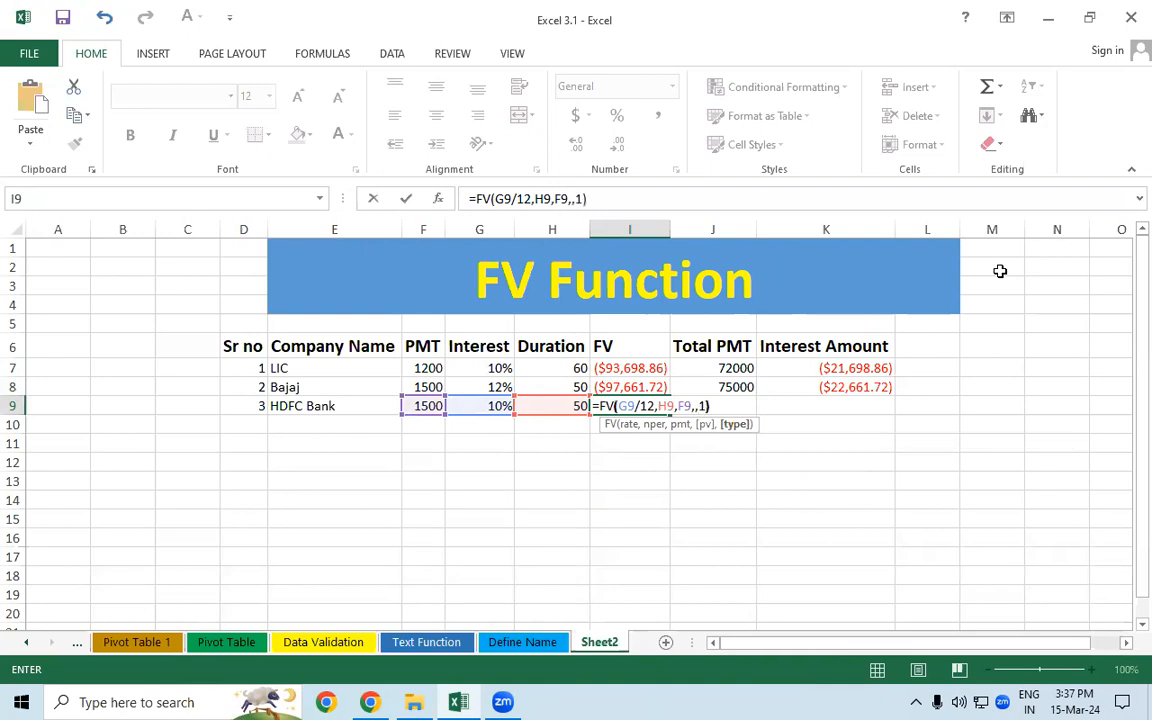
pyautogui.press('Return')
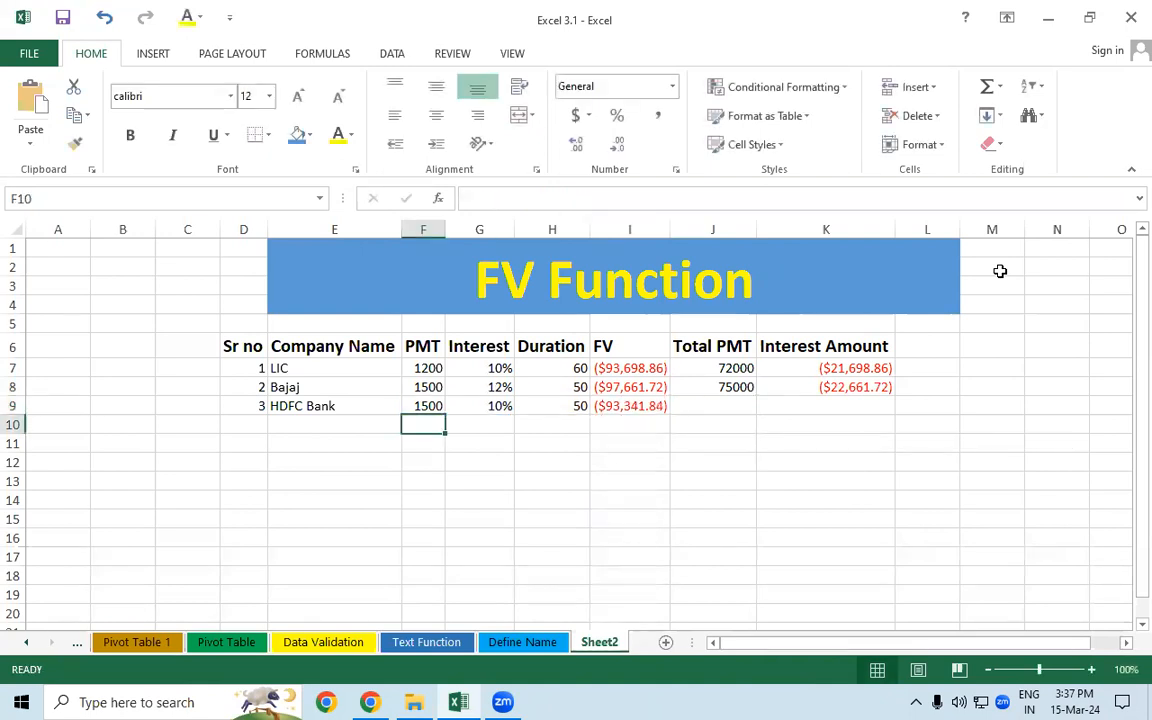
pyautogui.click(657, 407)
# Step: Calculate the HDFC Bank row's Total PMT in J9 by multiplying payment by duration with =F9*H9
pyautogui.click(738, 406)
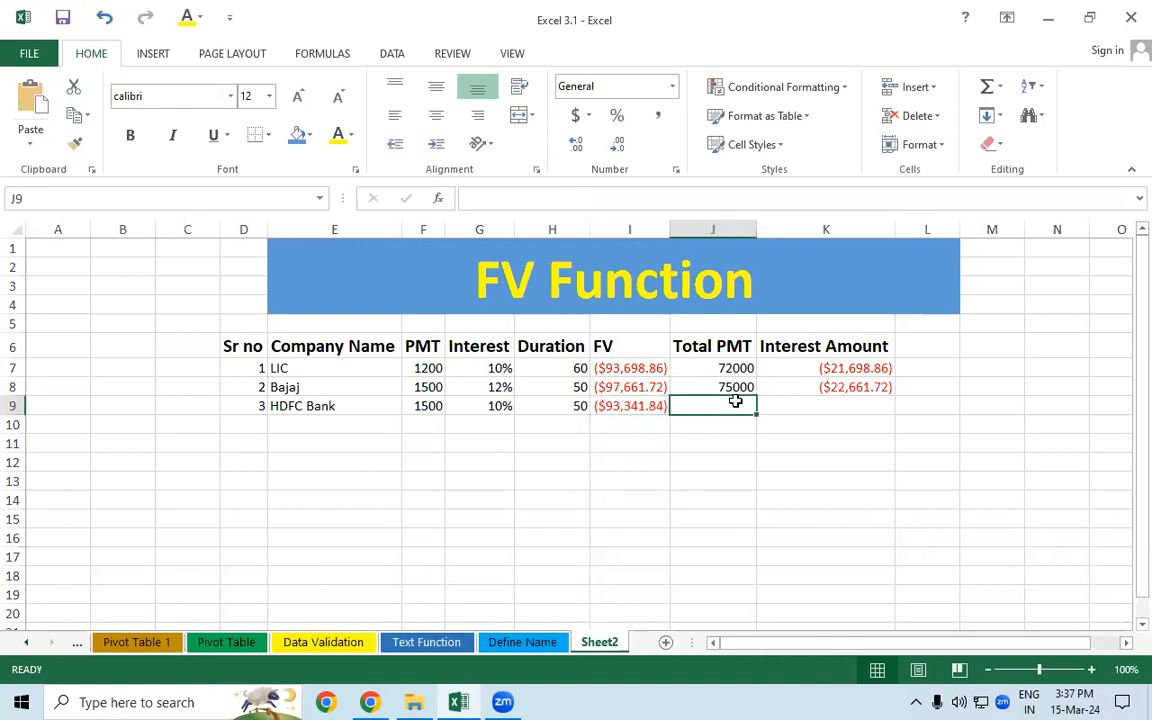
pyautogui.write('=')
pyautogui.click(411, 405)
pyautogui.write('*')
pyautogui.click(556, 405)
pyautogui.press('Return')
pyautogui.press('Up')
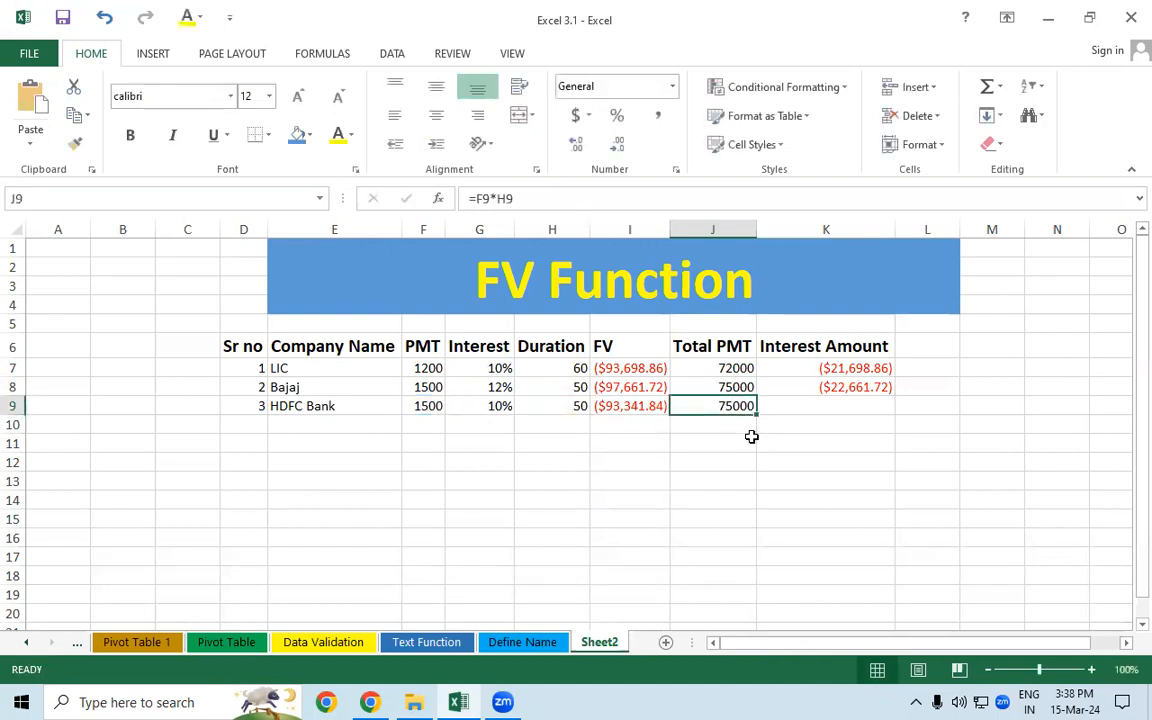
# Step: Calculate the HDFC Bank row's Interest Amount in K9 by adding FV and Total PMT with =I9+J9
pyautogui.click(798, 406)
pyautogui.write('=')
pyautogui.click(625, 405)
pyautogui.write('+')
pyautogui.click(705, 405)
pyautogui.press('Return')
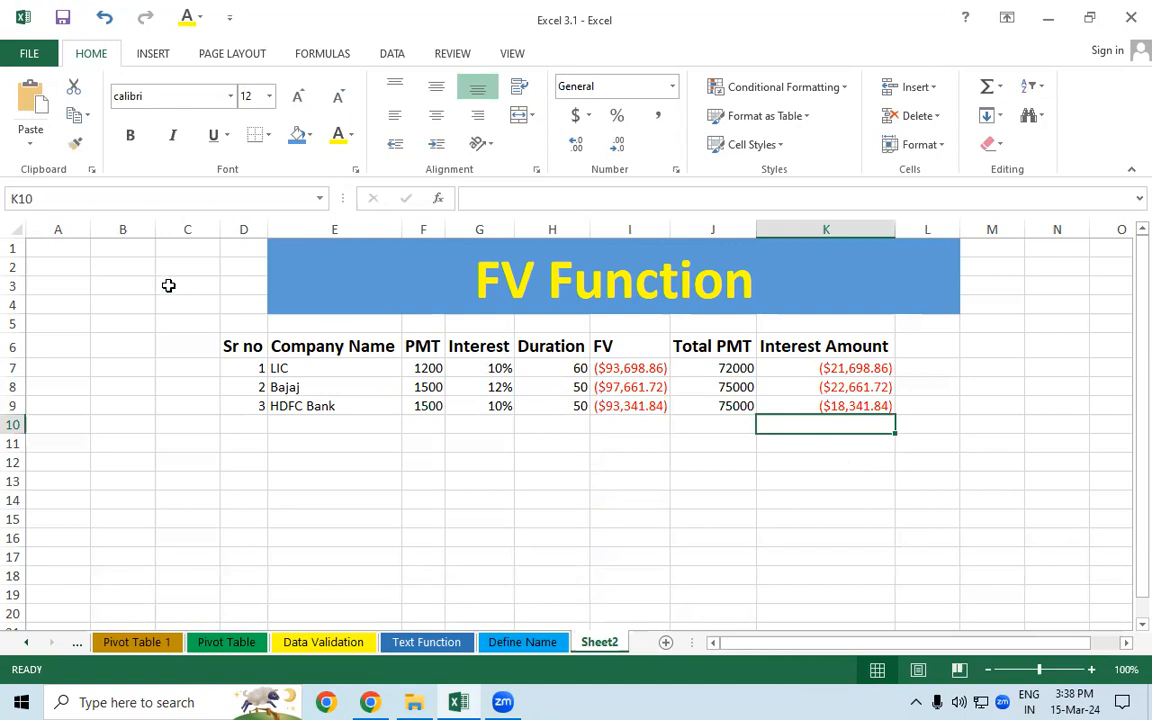
# Step: Apply all borders to the whole table, from the Sr no header in D6 to K9
pyautogui.moveTo(228, 346); pyautogui.dragTo(848, 406)
pyautogui.click(272, 136)
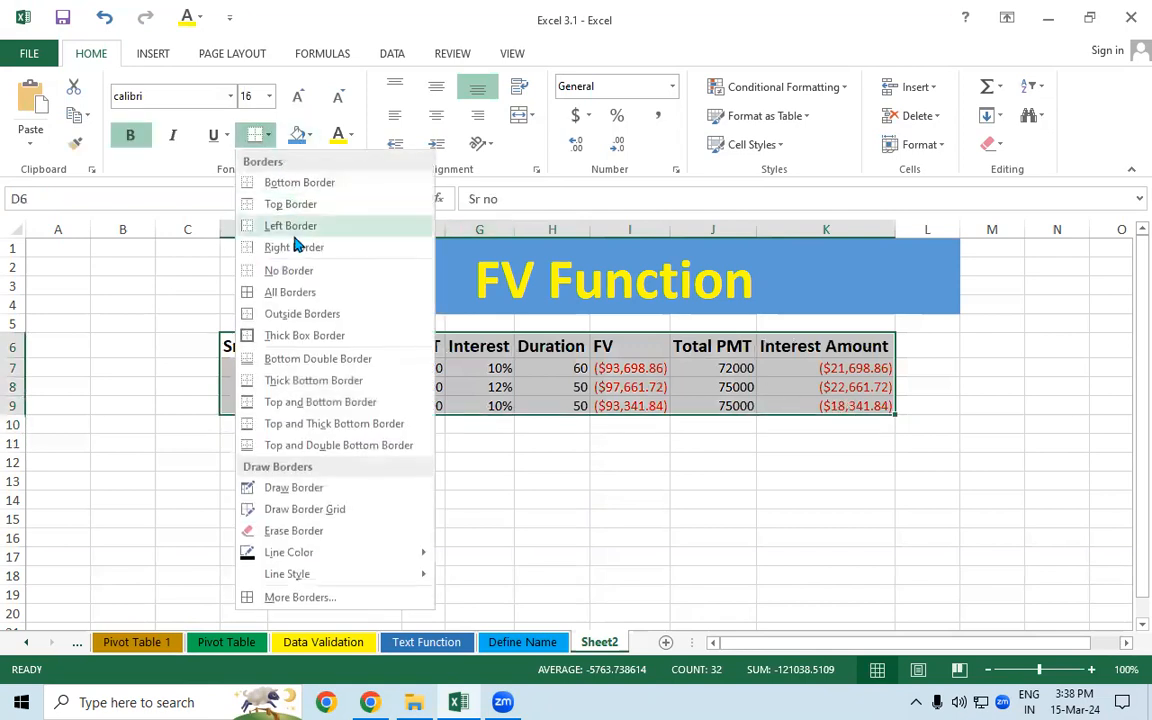
pyautogui.click(280, 291)
pyautogui.click(461, 447)
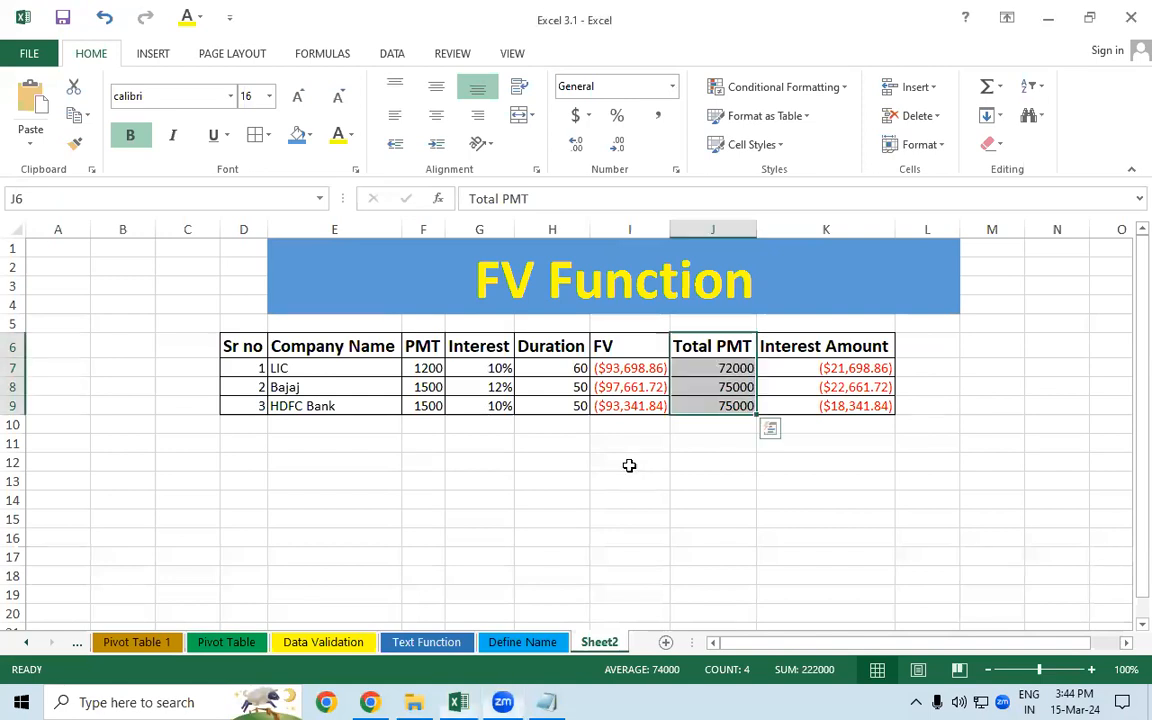
# Step: Apply the comma number style to the FV values in I7:I9
pyautogui.click(584, 441)
pyautogui.moveTo(638, 371); pyautogui.dragTo(641, 404)
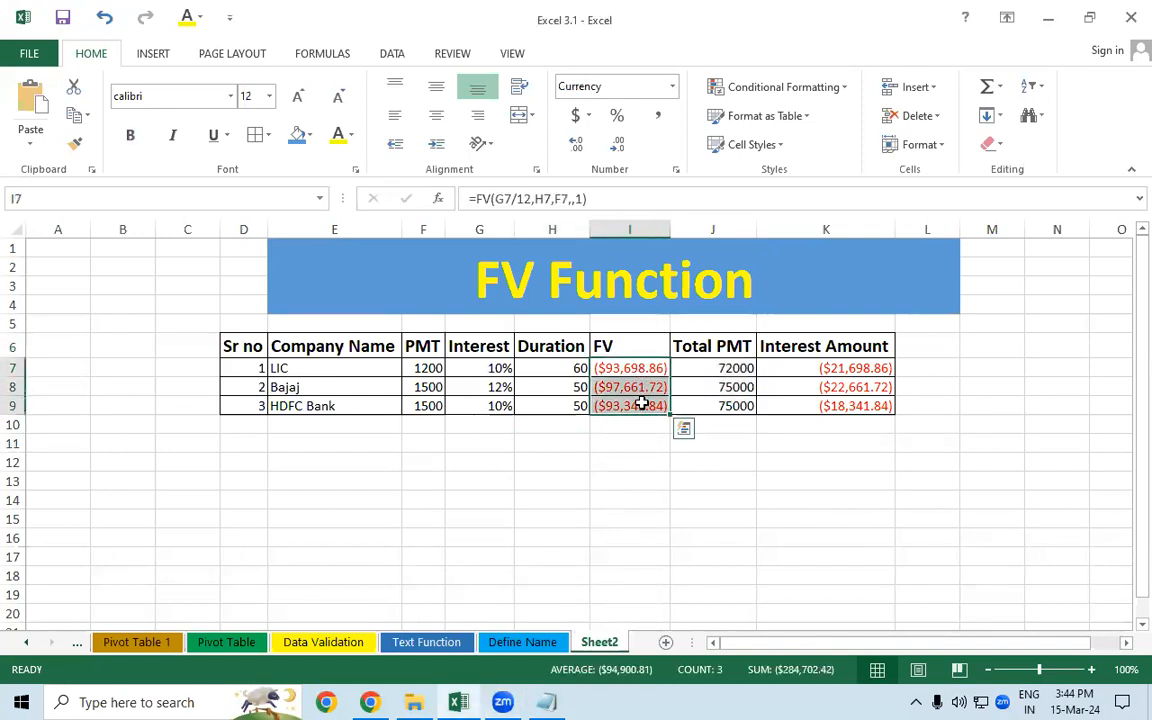
pyautogui.click(665, 118)
pyautogui.click(655, 442)
pyautogui.click(641, 367)
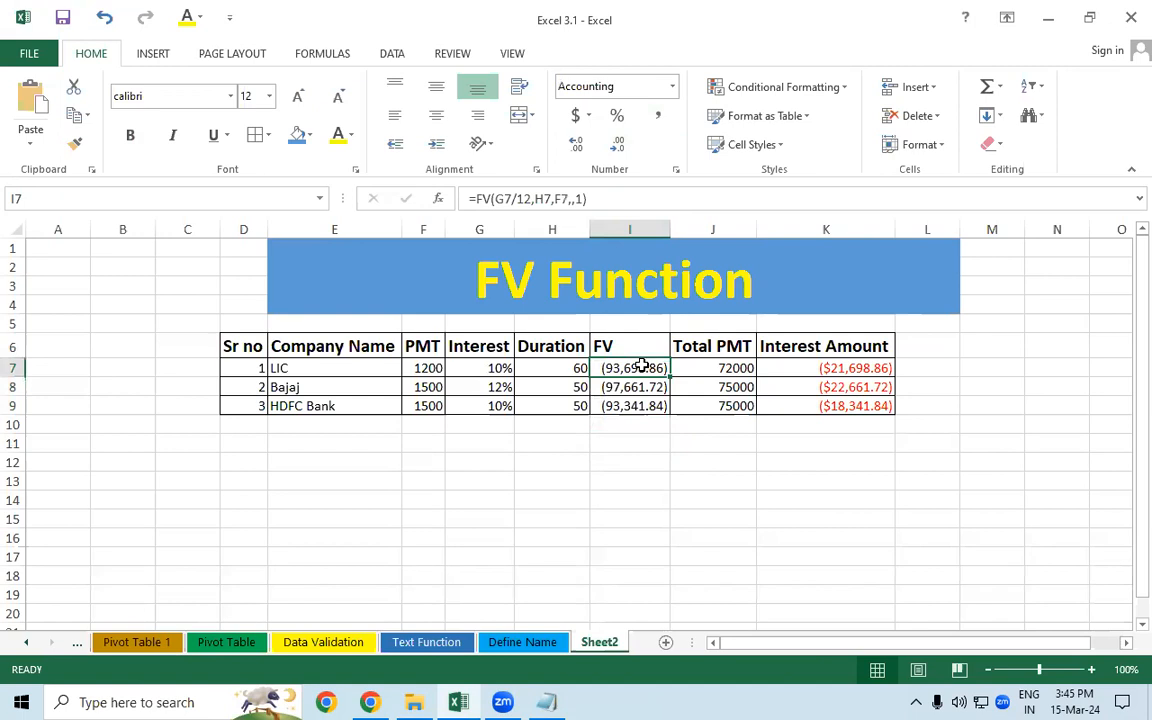
# Step: Apply the comma number style to the Interest Amount values in K7:K9
pyautogui.moveTo(812, 368); pyautogui.dragTo(802, 406)
pyautogui.click(658, 116)
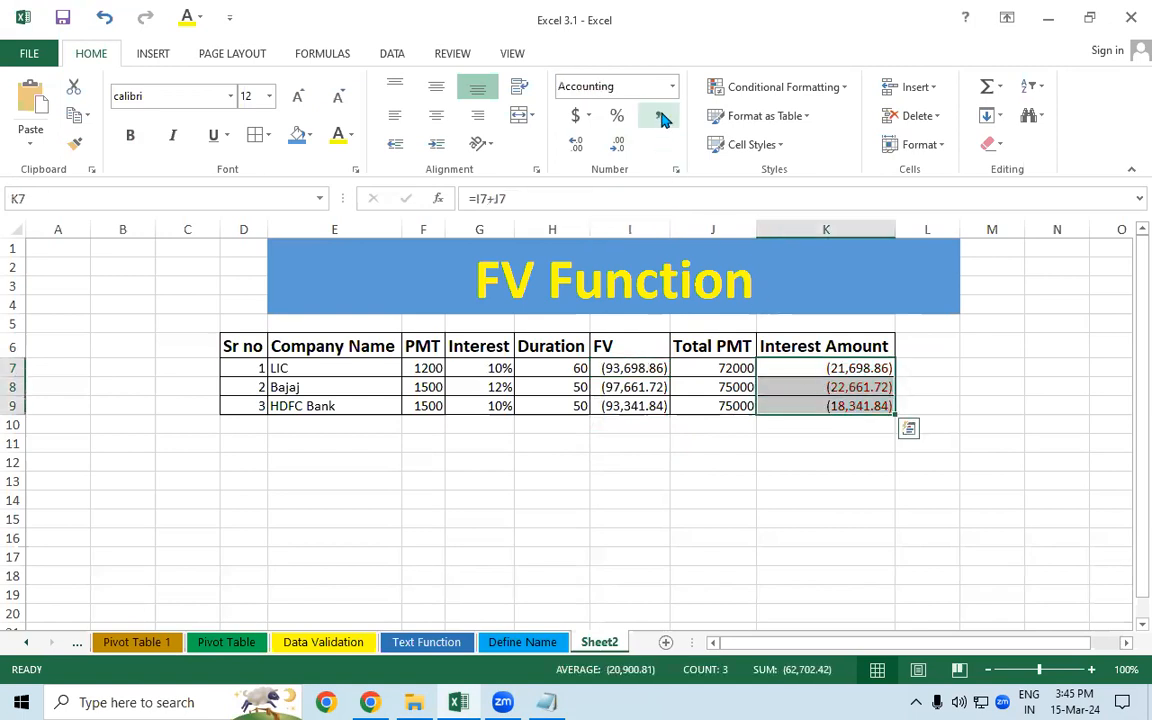
pyautogui.click(684, 555)
pyautogui.click(803, 366)
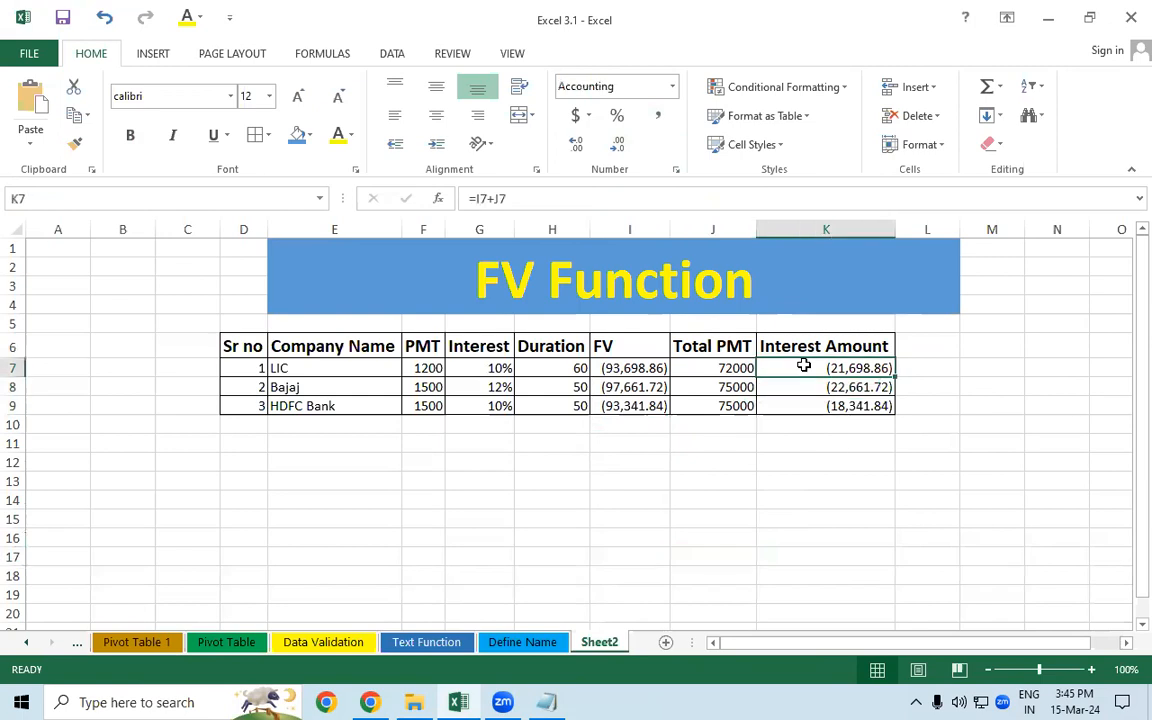
# Step: Enter the sample negative numbers -10 in I14 and -100 in I15 below the table
pyautogui.click(626, 495)
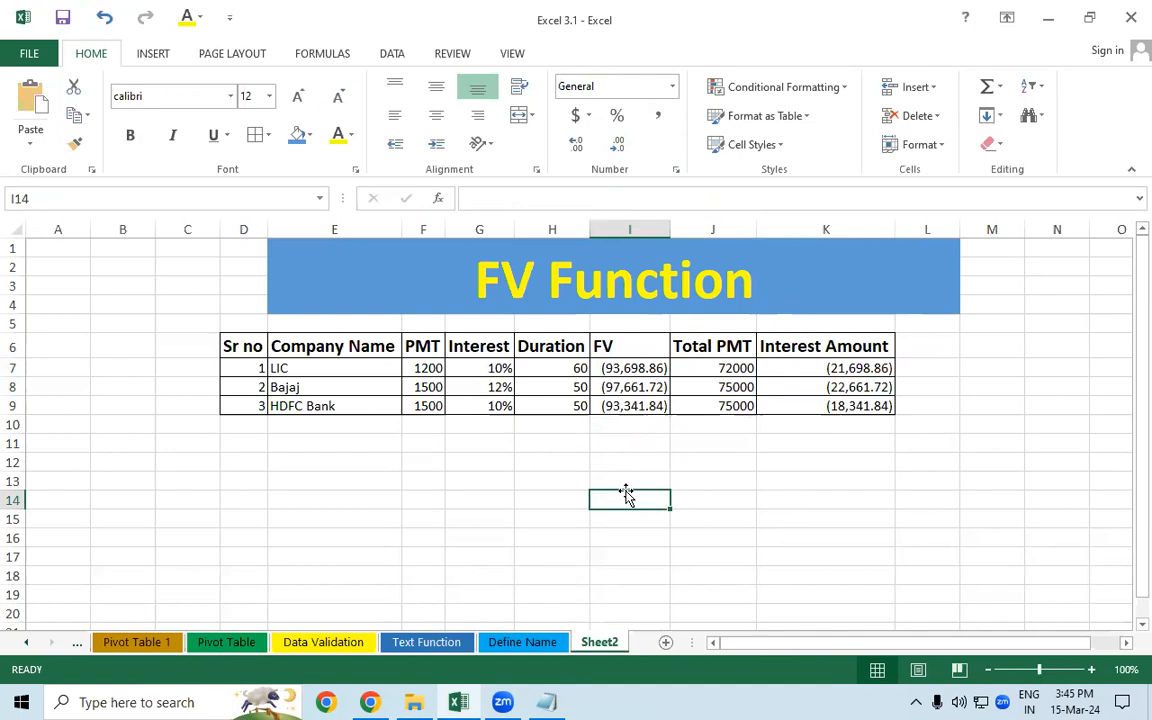
pyautogui.write('-10')
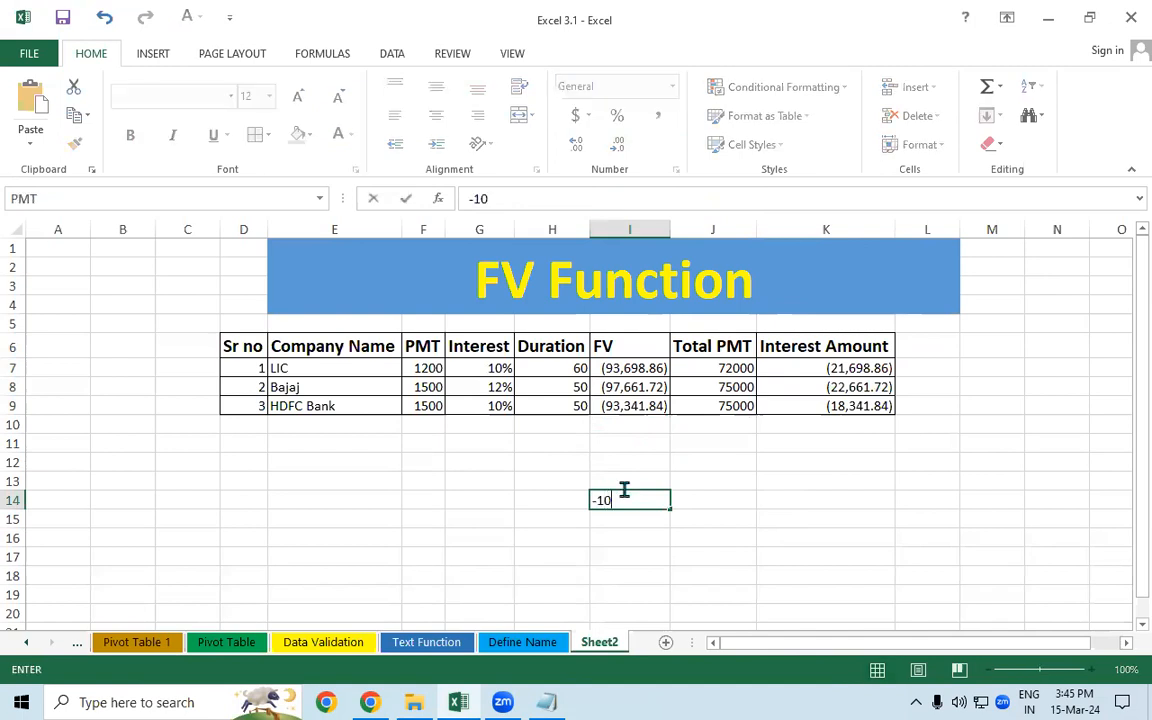
pyautogui.press('Return')
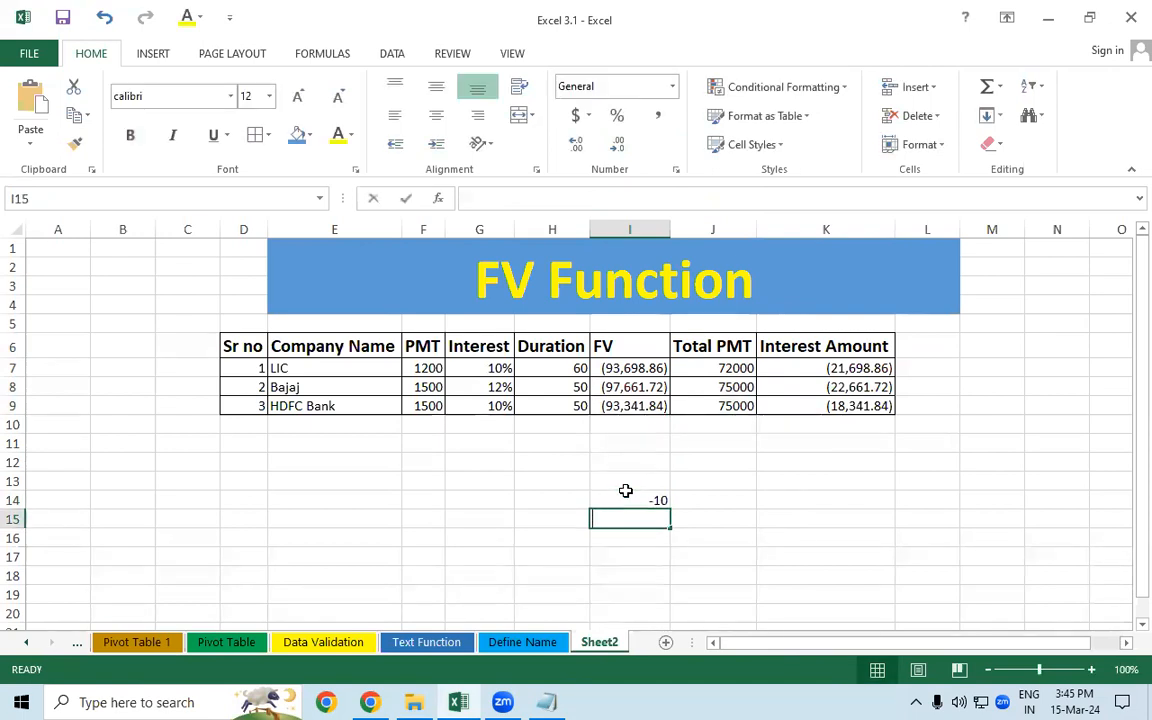
pyautogui.write('-100')
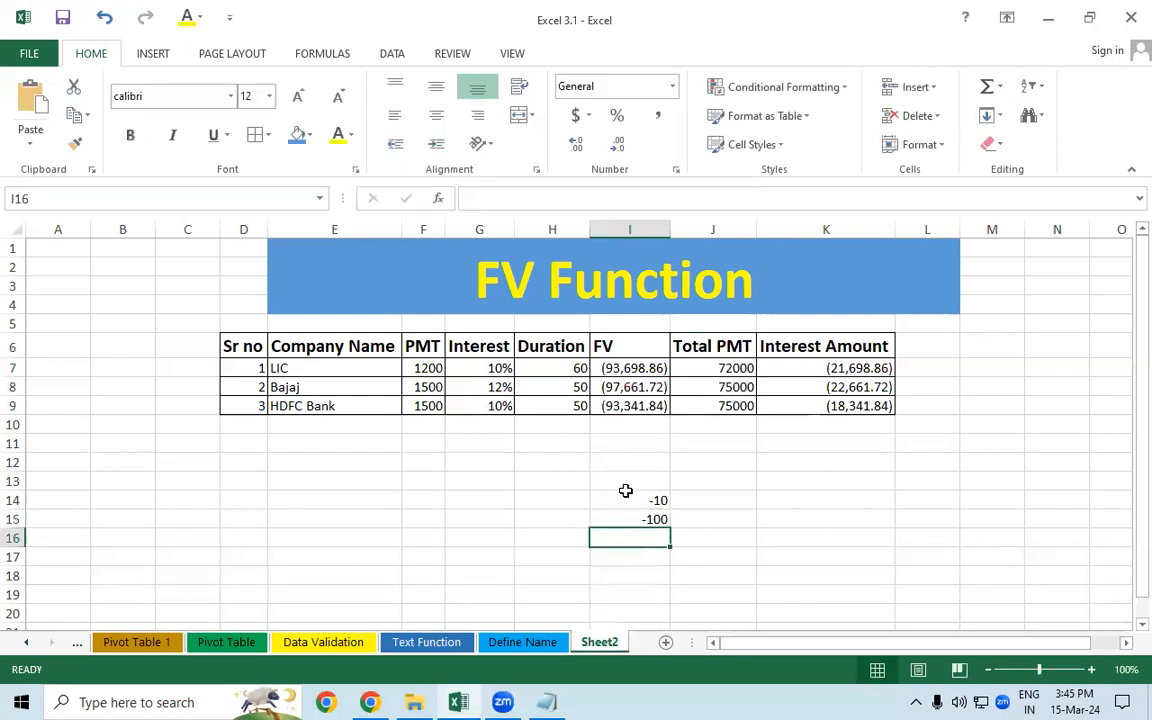
# Step: Convert the sample number in I14 to its absolute value in J14 with =ABS(I14)
pyautogui.click(705, 495)
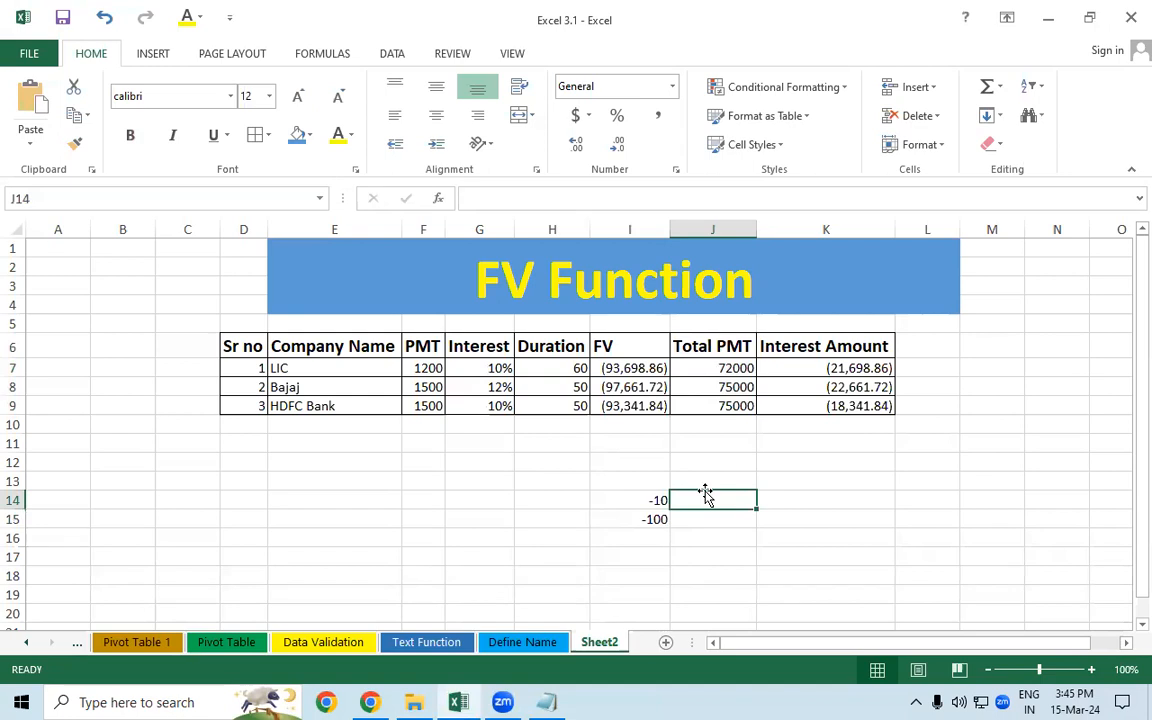
pyautogui.write('=ABS(')
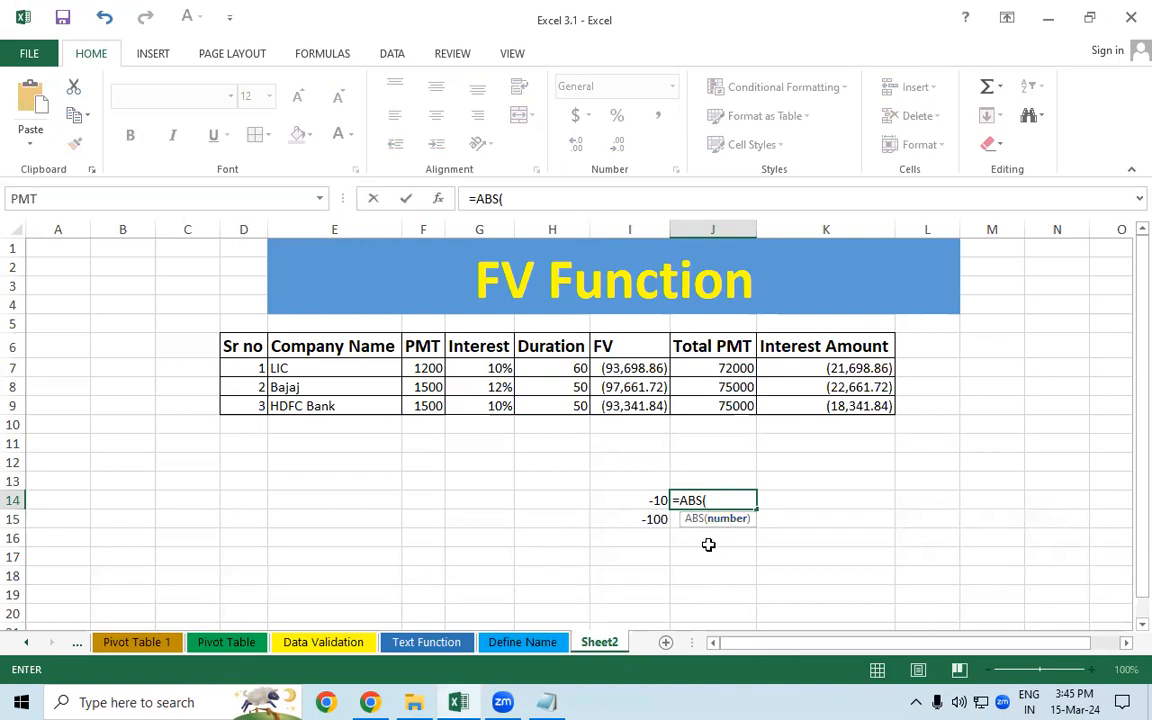
pyautogui.click(629, 503)
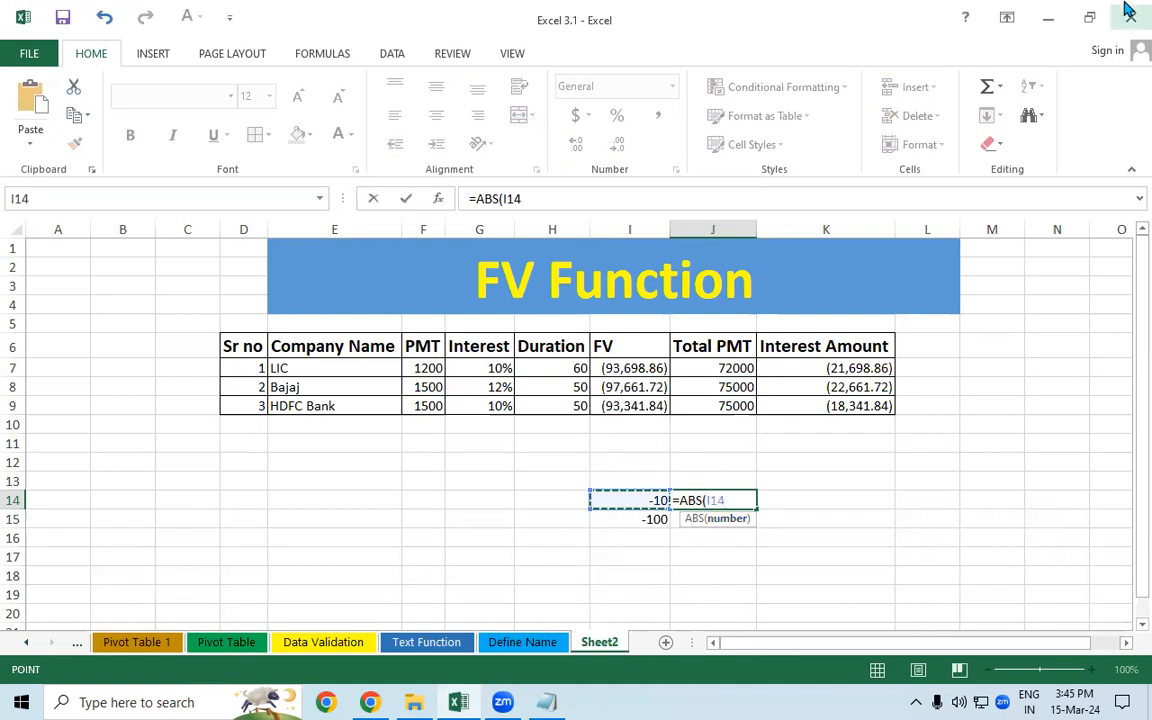
pyautogui.write(')')
pyautogui.press('Return')
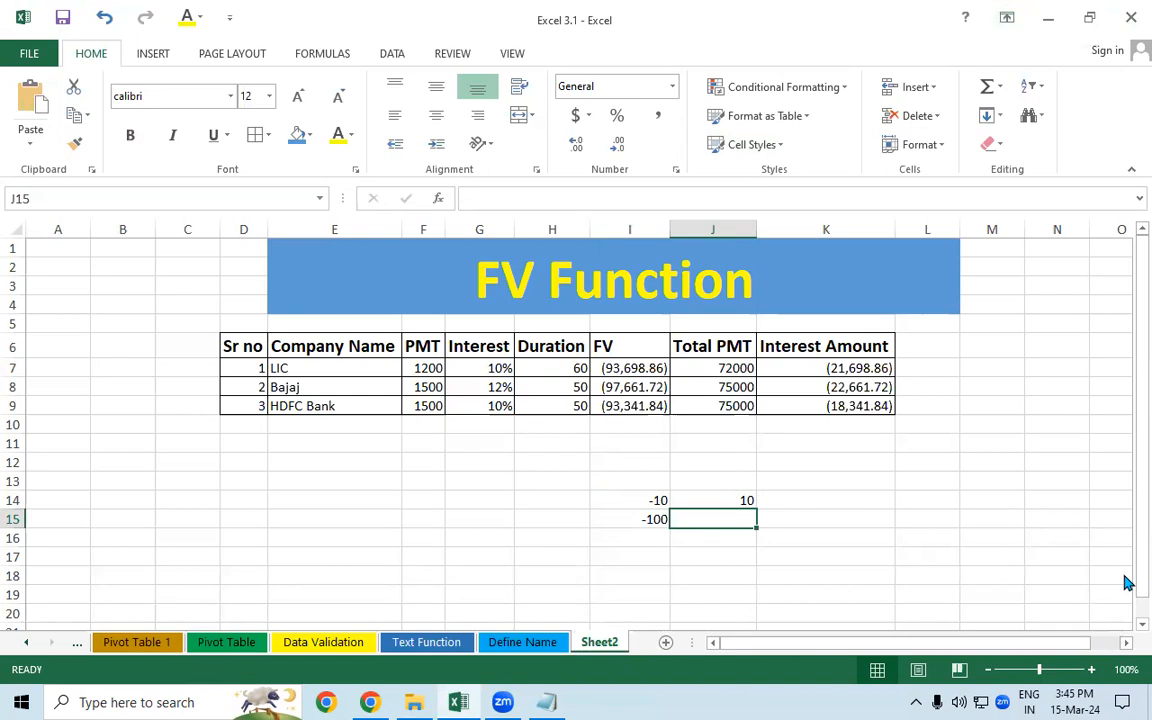
# Step: Convert the sample number in I15 to its absolute value in J15 with =ABS(I15)
pyautogui.write('=ABS(')
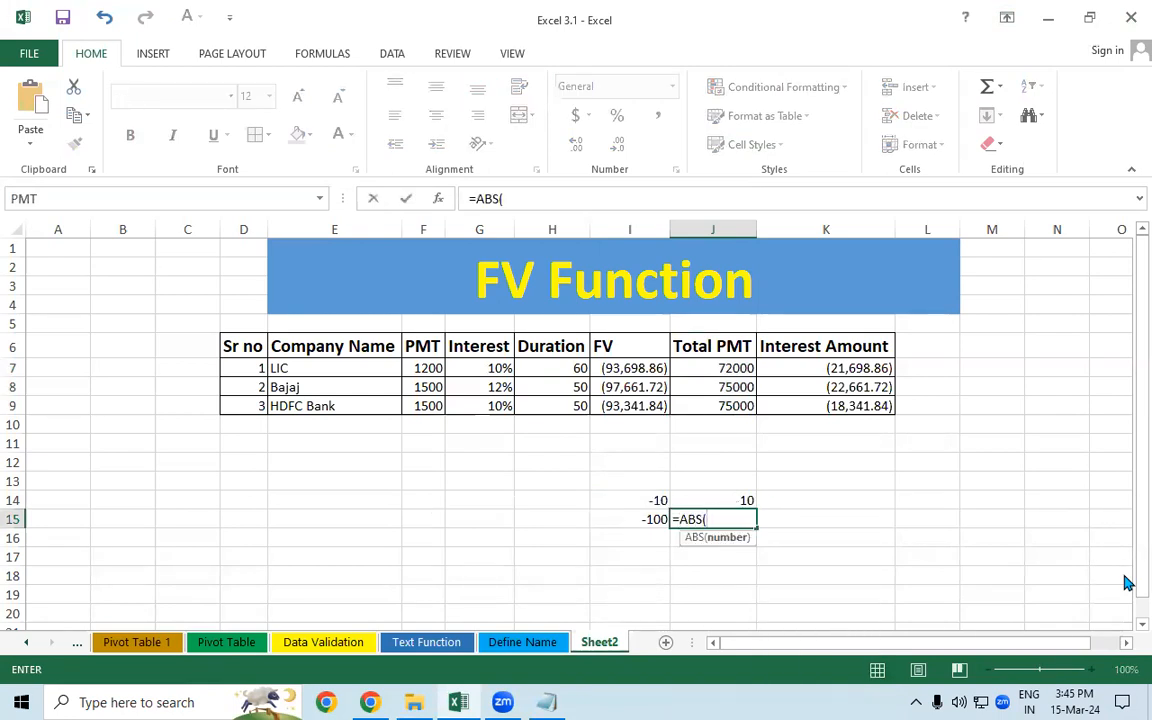
pyautogui.click(634, 513)
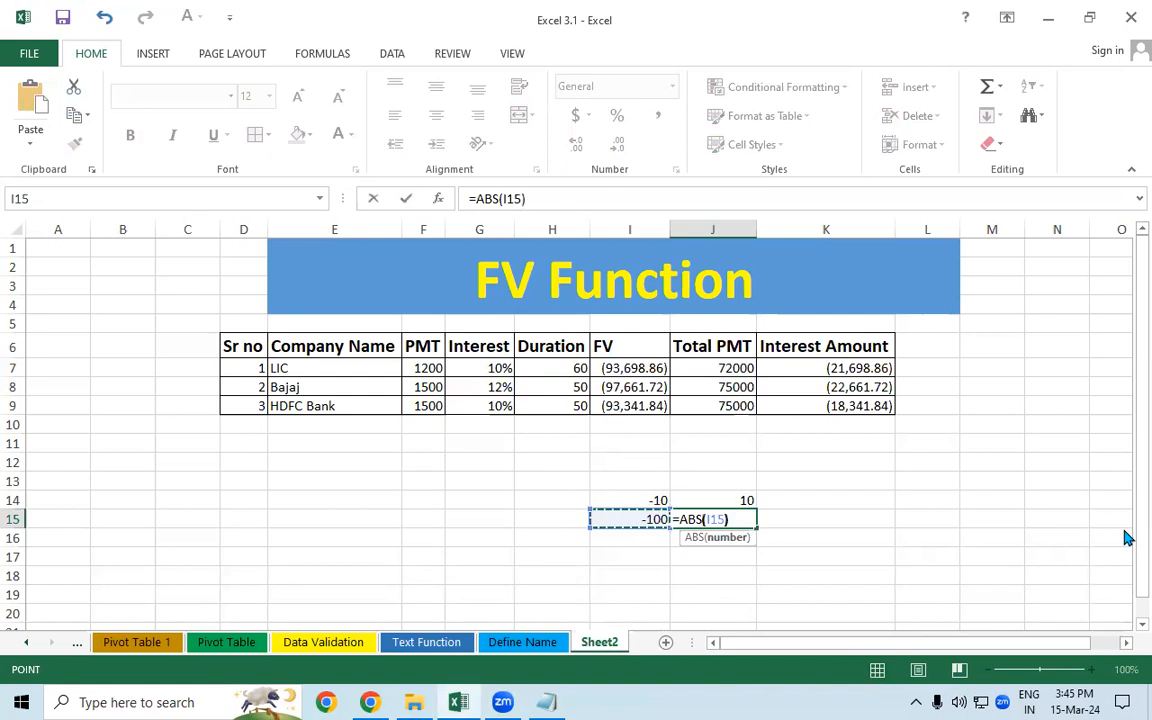
pyautogui.press('Return')
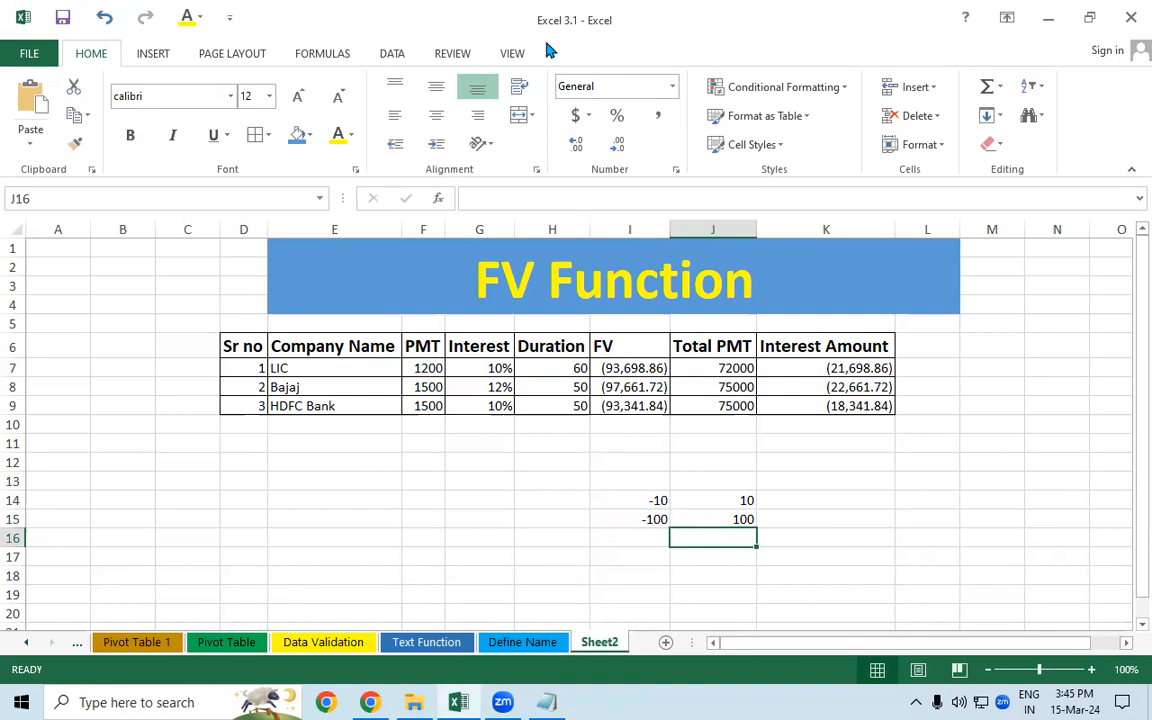
# Step: Write ABS freehand in red ink over the sheet, underline it, and erase the ink
pyautogui.moveTo(456, 462)
pyautogui.mouseDown()
pyautogui.moveTo(503, 488)
pyautogui.moveTo(511, 457)
pyautogui.mouseUp()
pyautogui.moveTo(524, 389); pyautogui.dragTo(536, 452)
pyautogui.moveTo(524, 388); pyautogui.dragTo(531, 460)
pyautogui.moveTo(562, 368); pyautogui.dragTo(556, 430)
pyautogui.moveTo(520, 497); pyautogui.dragTo(641, 405)
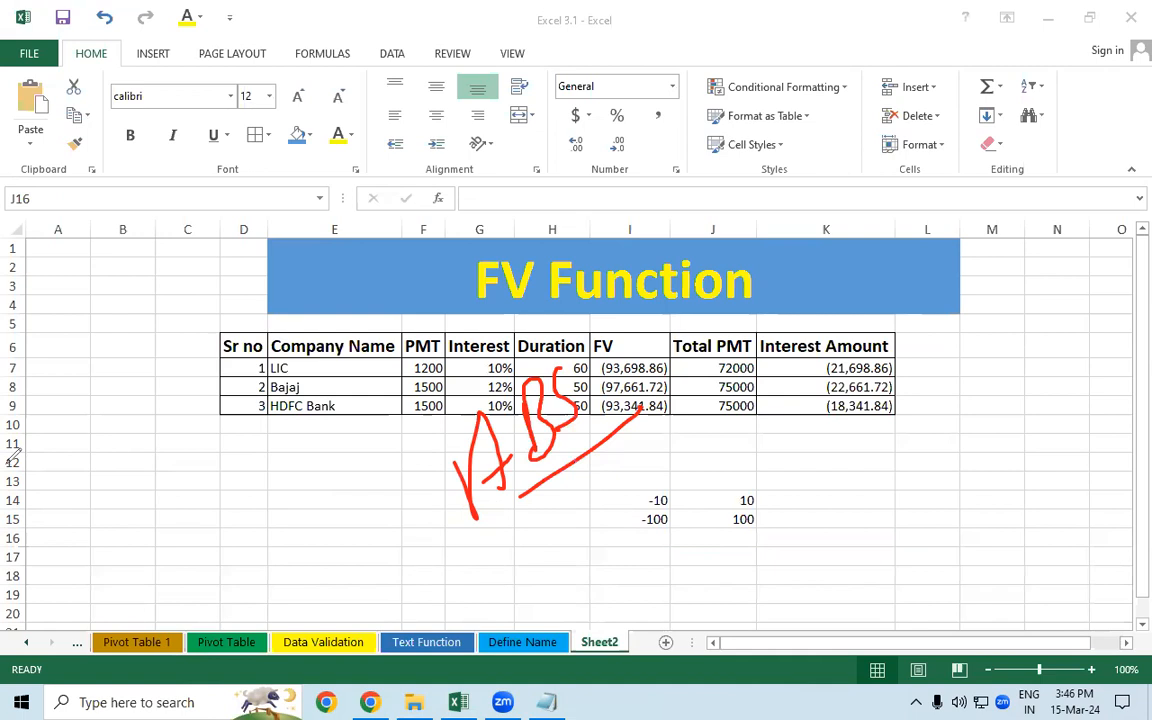
pyautogui.press('e')
# Step: Write Countif freehand in red ink across the table and underline it twice
pyautogui.moveTo(340, 406)
pyautogui.mouseDown()
pyautogui.moveTo(356, 458)
pyautogui.moveTo(383, 400)
pyautogui.moveTo(462, 370)
pyautogui.moveTo(466, 303)
pyautogui.moveTo(500, 372)
pyautogui.moveTo(495, 328)
pyautogui.mouseUp()
pyautogui.click(441, 333)
pyautogui.moveTo(376, 506); pyautogui.dragTo(530, 381)
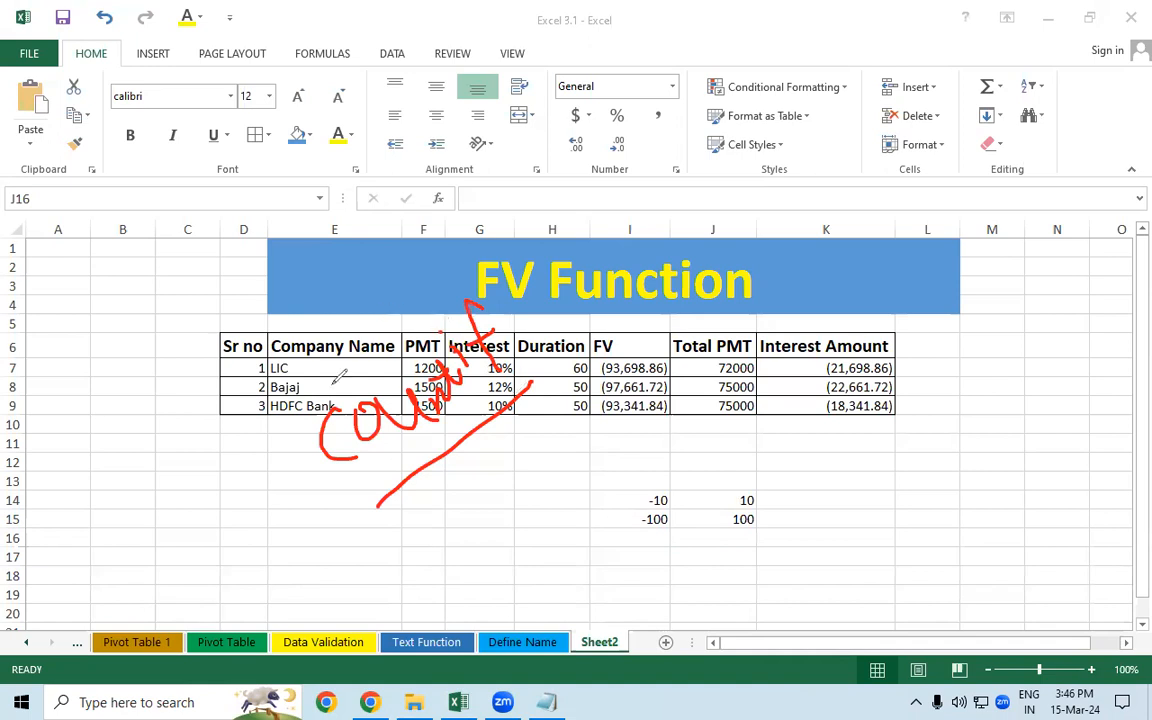
pyautogui.moveTo(373, 506); pyautogui.dragTo(526, 393)
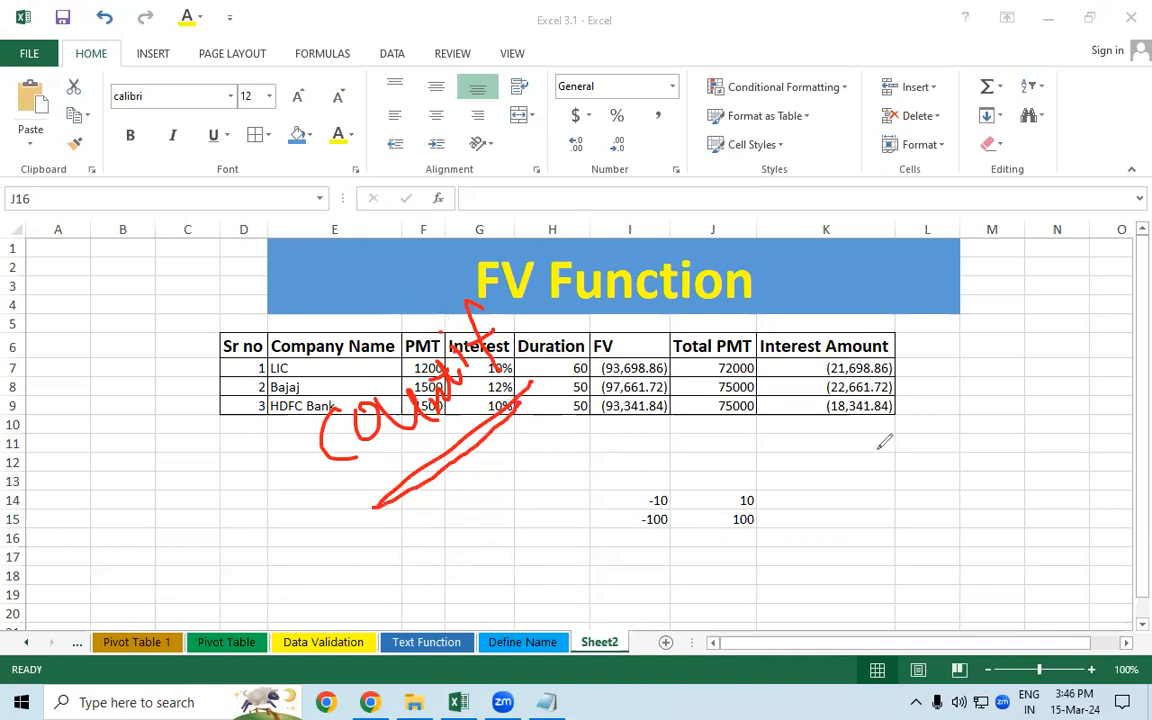
# Step: Write Count, CountA and Countblank freehand in red ink beside the Countif note, and erase all the ink
pyautogui.moveTo(912, 410)
pyautogui.mouseDown()
pyautogui.moveTo(950, 483)
pyautogui.moveTo(1005, 405)
pyautogui.moveTo(996, 320)
pyautogui.moveTo(1000, 385)
pyautogui.moveTo(1015, 354)
pyautogui.mouseUp()
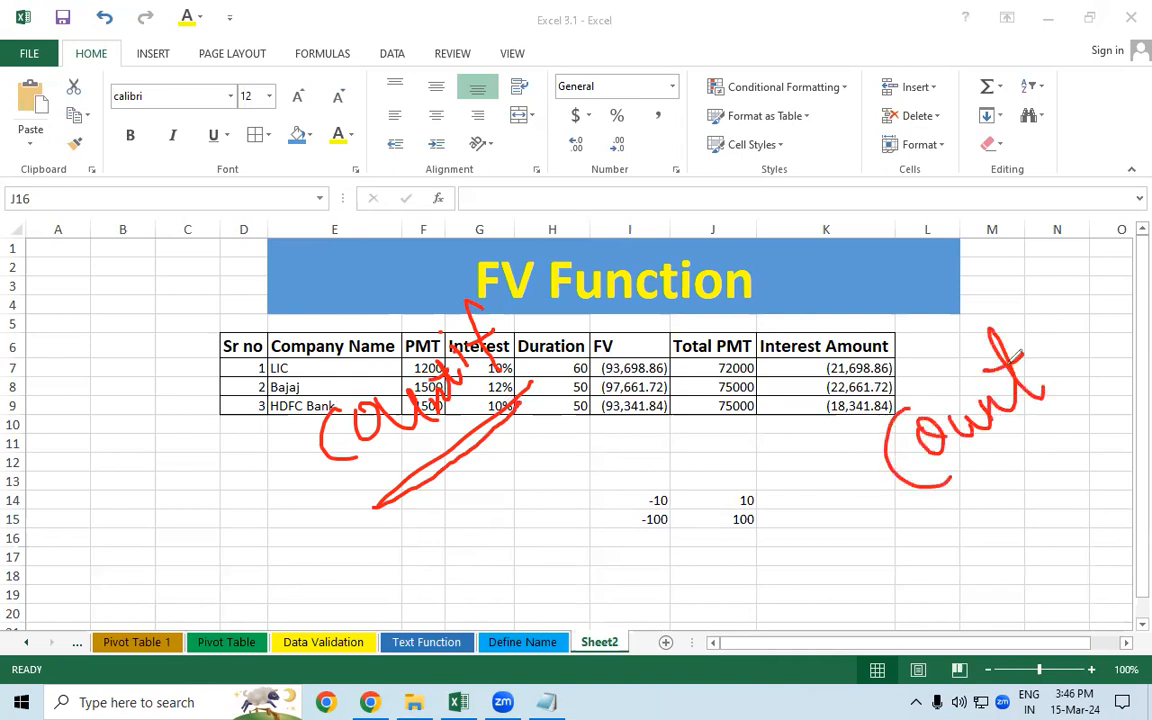
pyautogui.moveTo(617, 463)
pyautogui.mouseDown()
pyautogui.moveTo(610, 508)
pyautogui.moveTo(630, 468)
pyautogui.moveTo(733, 465)
pyautogui.mouseUp()
pyautogui.moveTo(734, 403)
pyautogui.mouseDown()
pyautogui.moveTo(767, 451)
pyautogui.moveTo(771, 410)
pyautogui.moveTo(791, 397)
pyautogui.moveTo(800, 434)
pyautogui.mouseUp()
pyautogui.moveTo(781, 424); pyautogui.dragTo(803, 407)
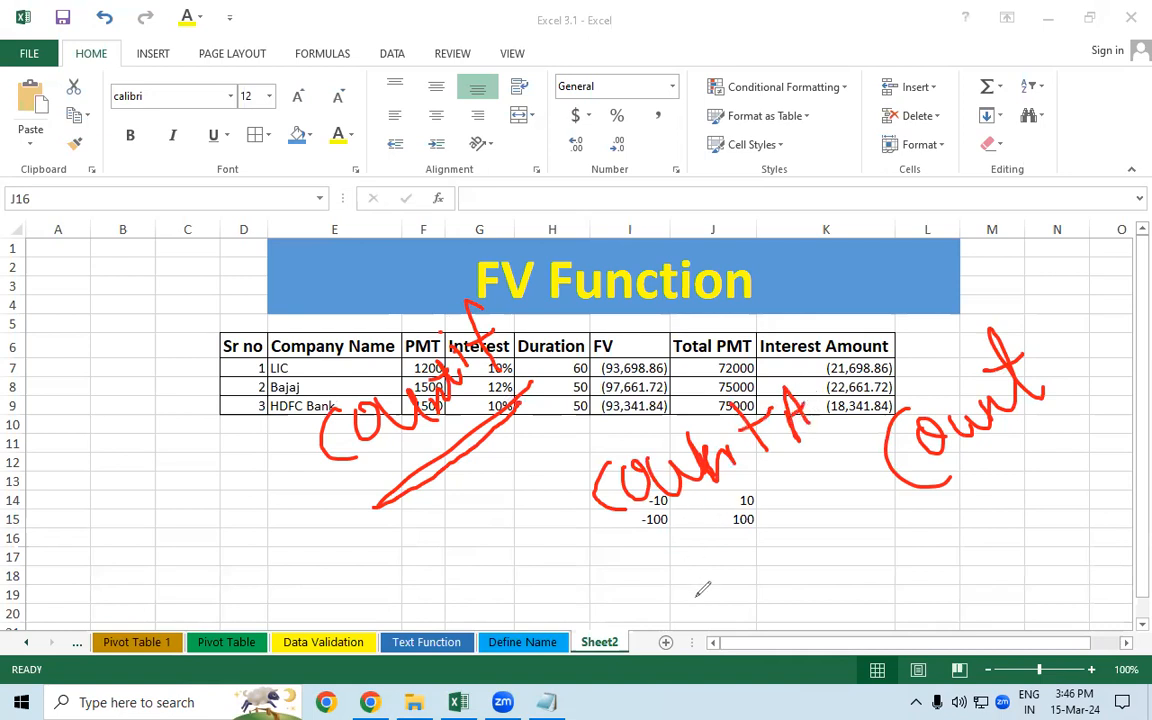
pyautogui.moveTo(716, 532); pyautogui.dragTo(735, 570)
pyautogui.moveTo(811, 517); pyautogui.dragTo(862, 588)
pyautogui.moveTo(857, 528)
pyautogui.mouseDown()
pyautogui.moveTo(902, 532)
pyautogui.moveTo(938, 510)
pyautogui.moveTo(975, 518)
pyautogui.mouseUp()
pyautogui.moveTo(992, 440)
pyautogui.mouseDown()
pyautogui.moveTo(1012, 482)
pyautogui.moveTo(1080, 436)
pyautogui.mouseUp()
pyautogui.moveTo(1068, 376)
pyautogui.mouseDown()
pyautogui.moveTo(1084, 446)
pyautogui.moveTo(1132, 412)
pyautogui.mouseUp()
pyautogui.moveTo(470, 440); pyautogui.dragTo(375, 505)
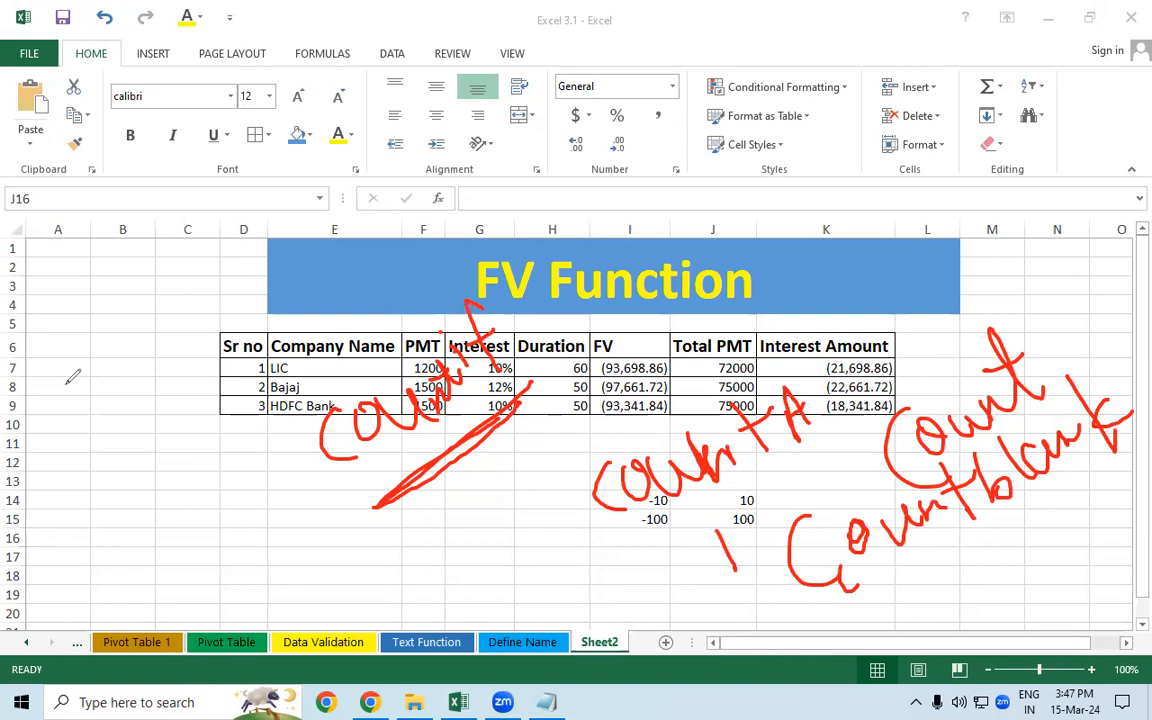
pyautogui.press('e')
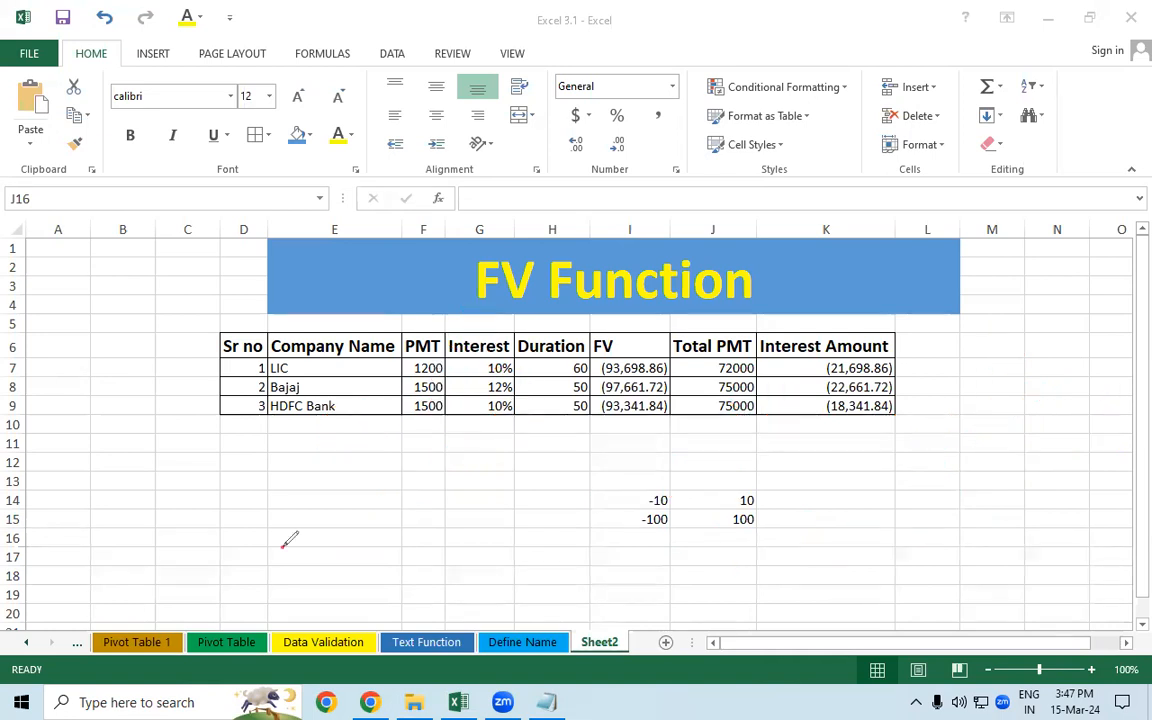
# Step: Generate a random number in D13 with the formula =RANDBETWEEN(10,50)
pyautogui.scroll(-1, 303, 504)
pyautogui.scroll(1, 303, 504)
pyautogui.click(244, 478)
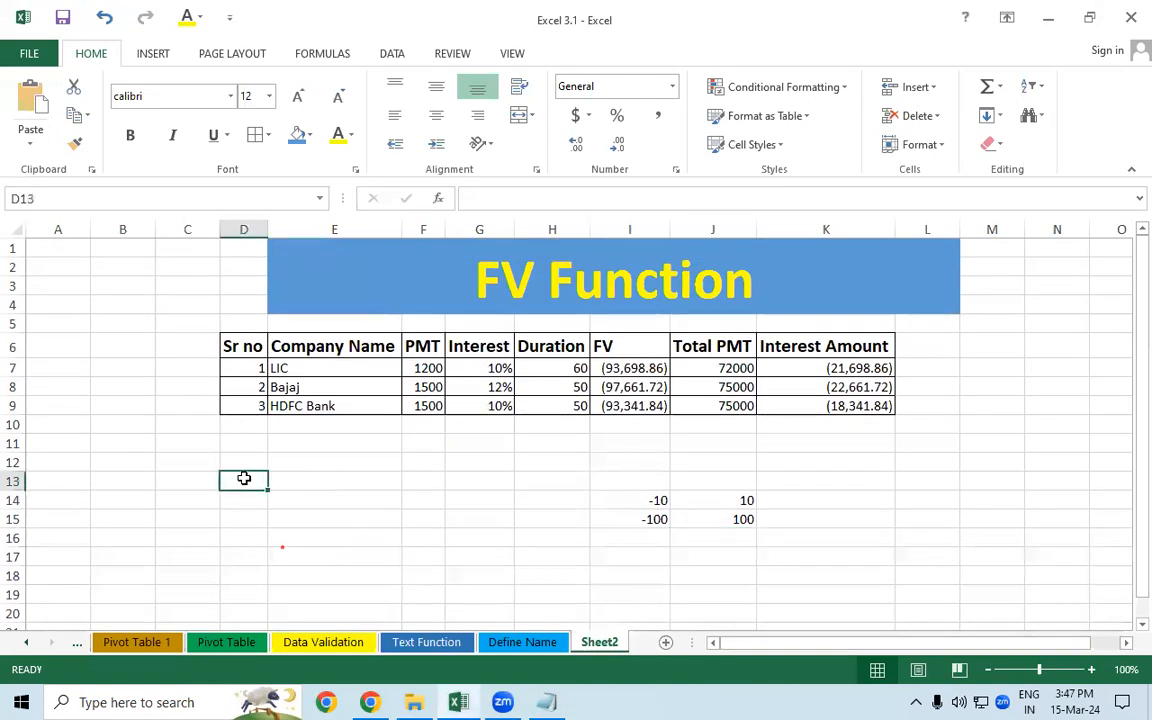
pyautogui.write('=RAND')
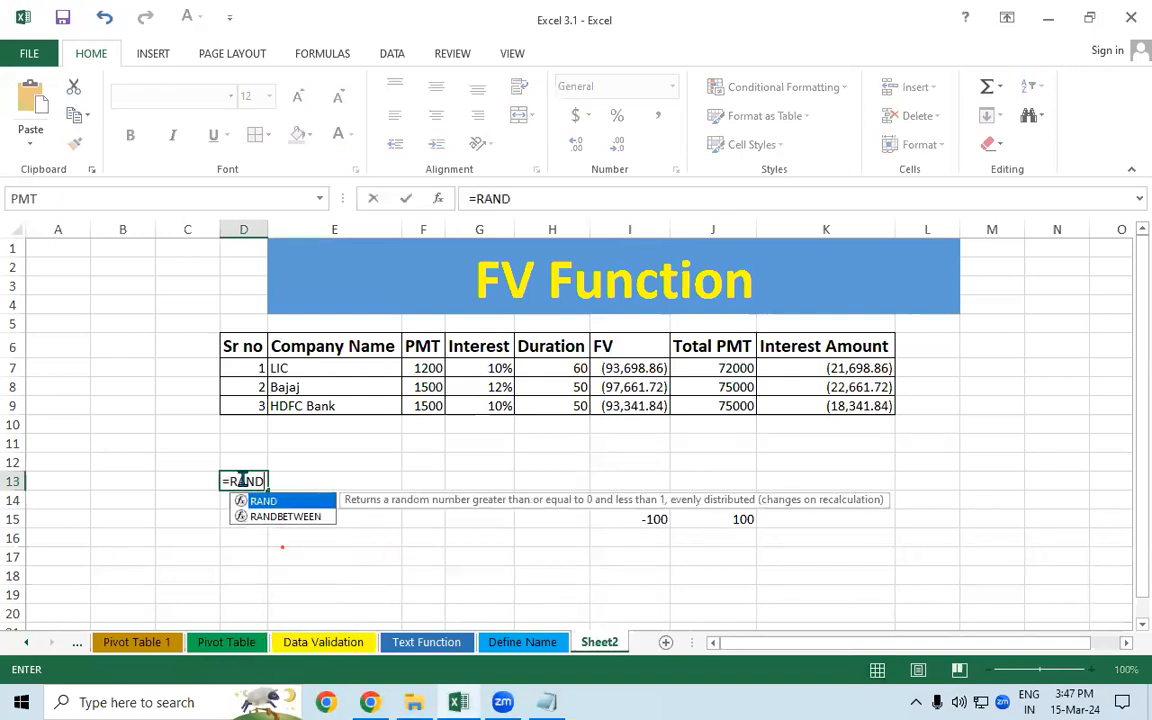
pyautogui.press('Down')
pyautogui.press('Tab')
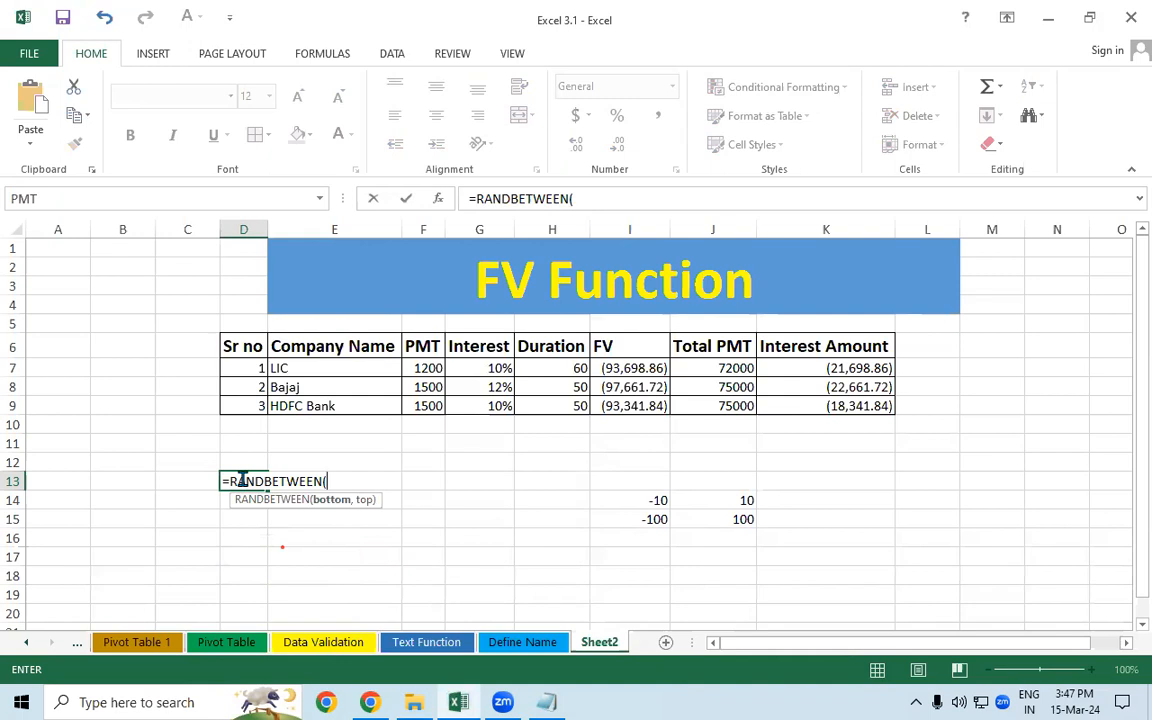
pyautogui.write('10,50')
pyautogui.press('Return')
# Step: Fill the RANDBETWEEN formula from D13 down to D20
pyautogui.click(244, 479)
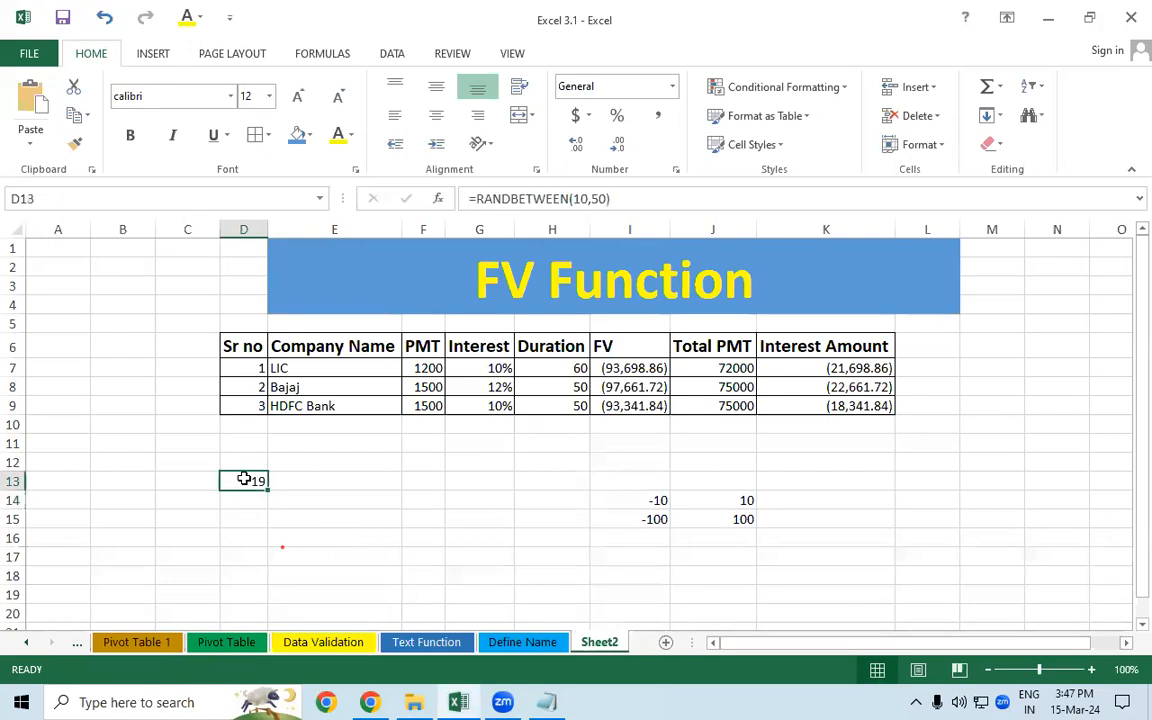
pyautogui.moveTo(268, 493); pyautogui.dragTo(260, 308)
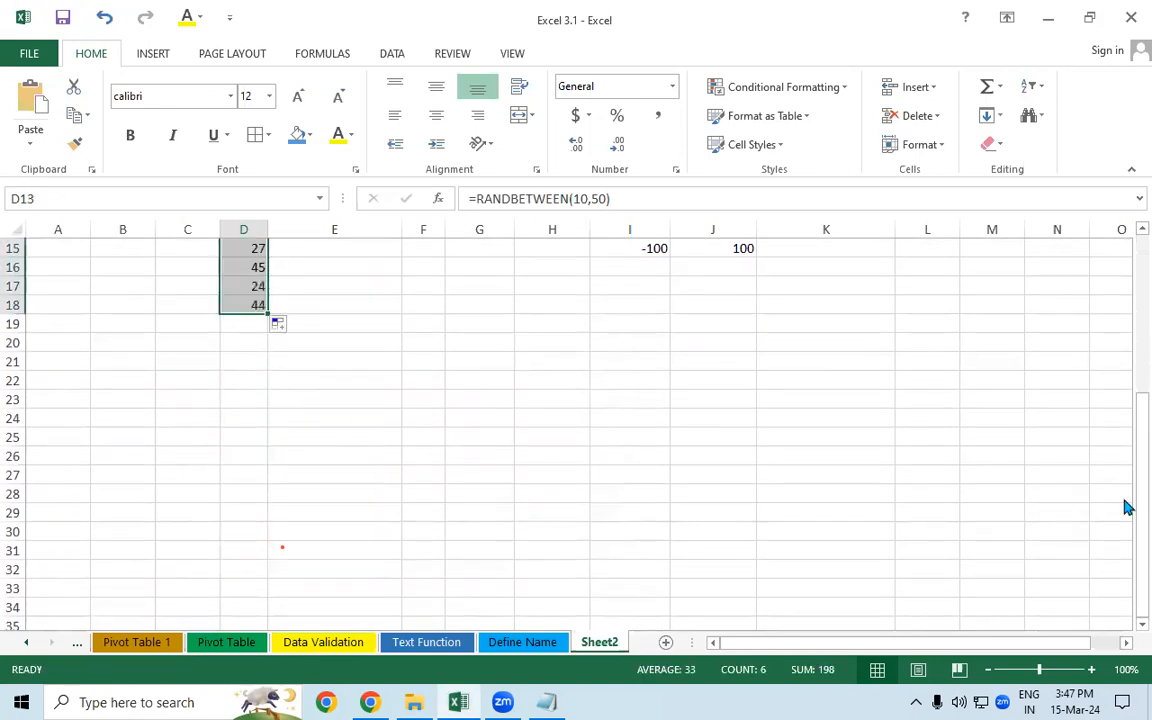
pyautogui.moveTo(1124, 450); pyautogui.dragTo(1124, 396)
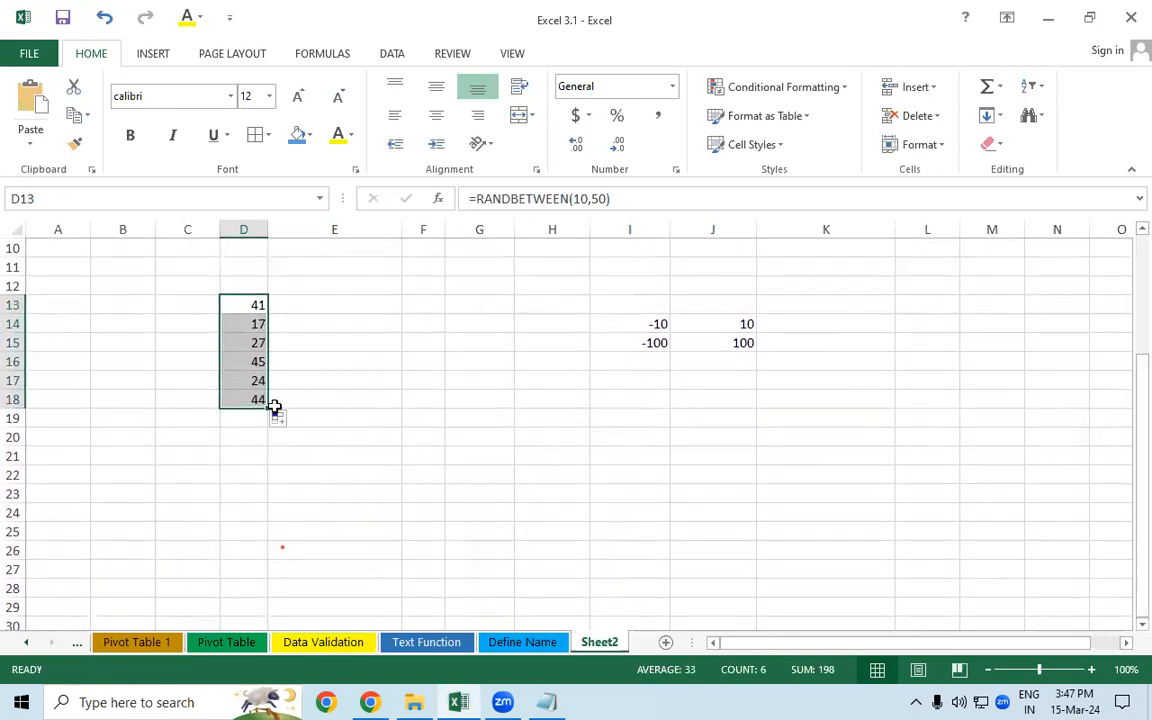
pyautogui.moveTo(268, 406); pyautogui.dragTo(270, 446)
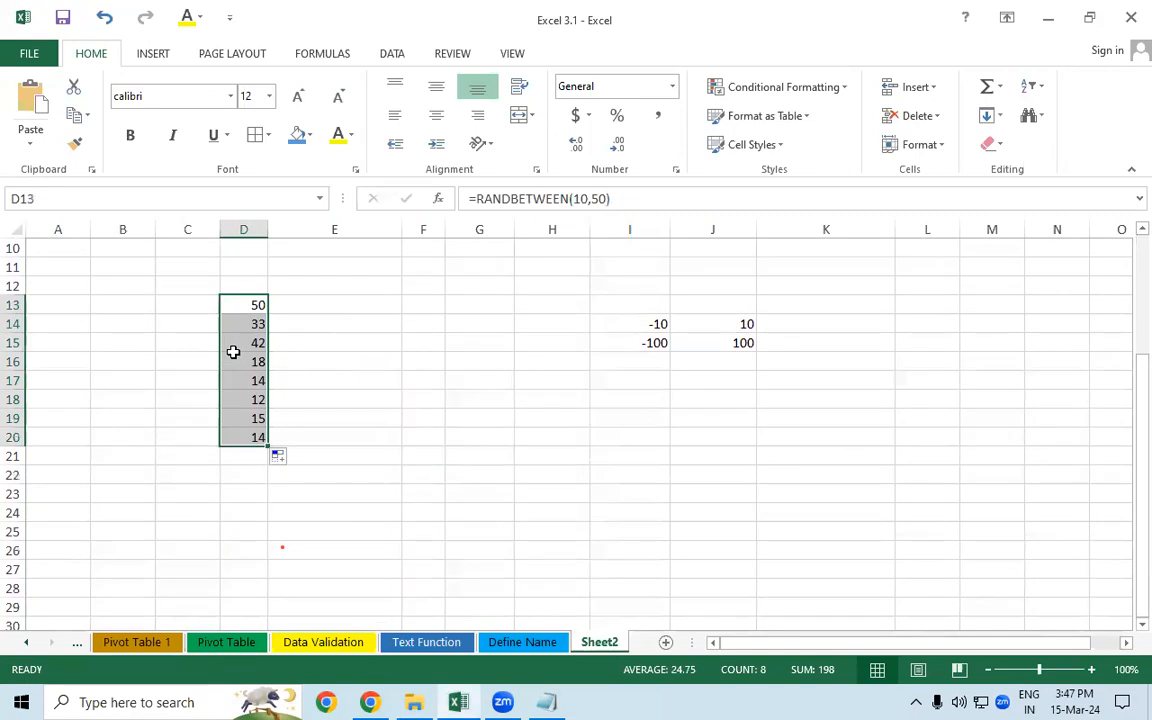
# Step: Replace the random-number formulas in D13:D20 with their values by copying and pasting values only in place
pyautogui.rightClick(233, 356)
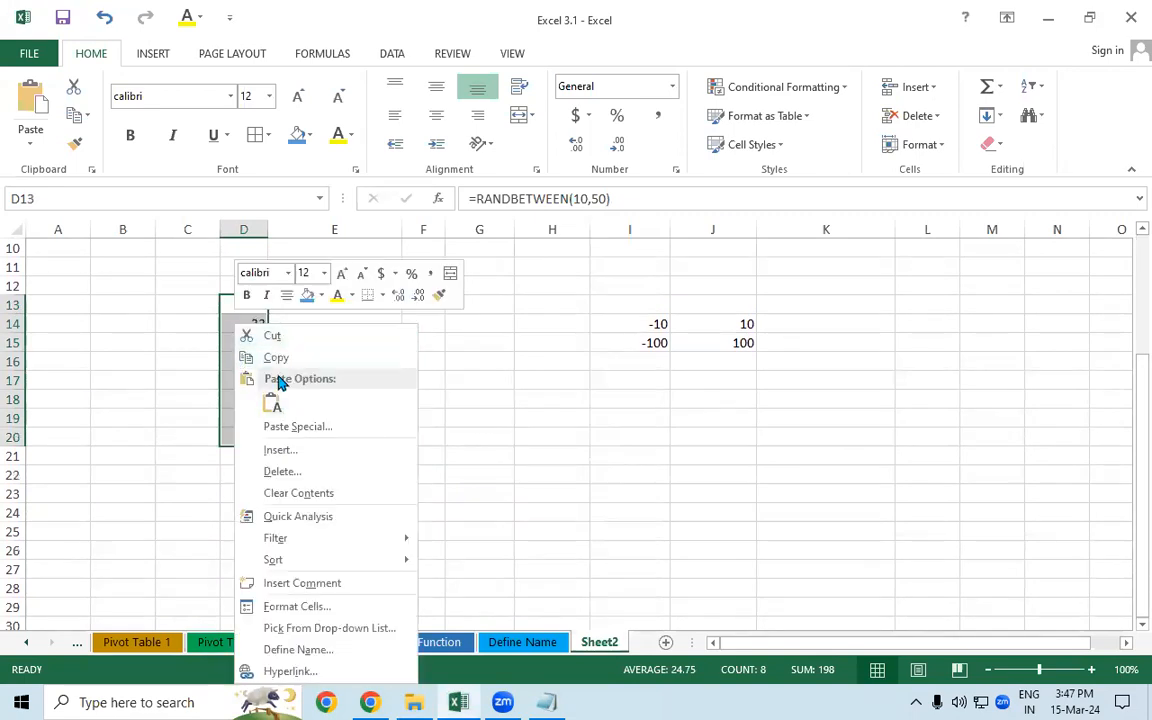
pyautogui.click(268, 357)
pyautogui.rightClick(255, 342)
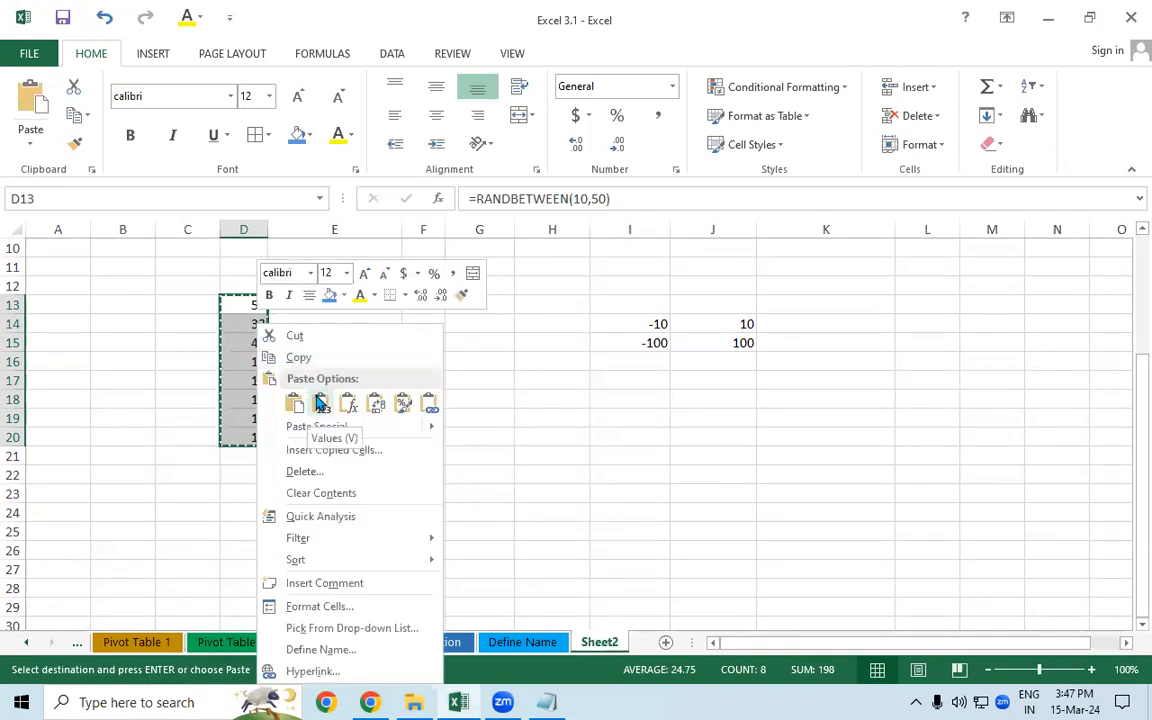
pyautogui.click(316, 401)
pyautogui.click(248, 495)
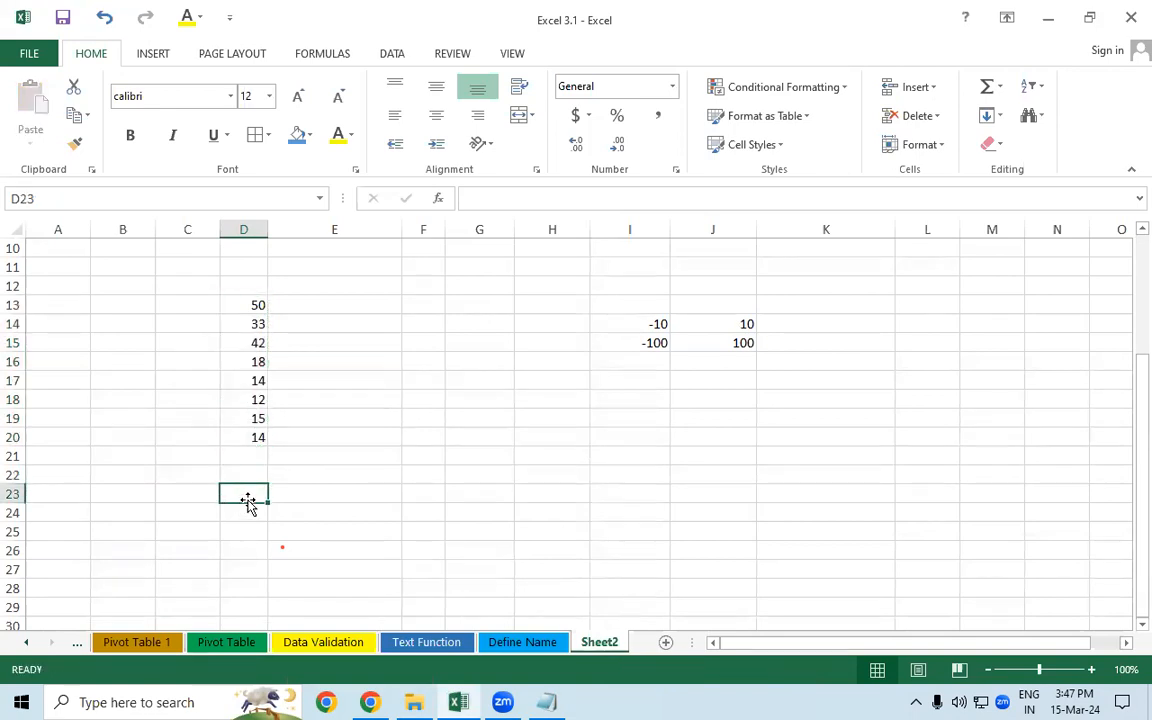
pyautogui.click(246, 455)
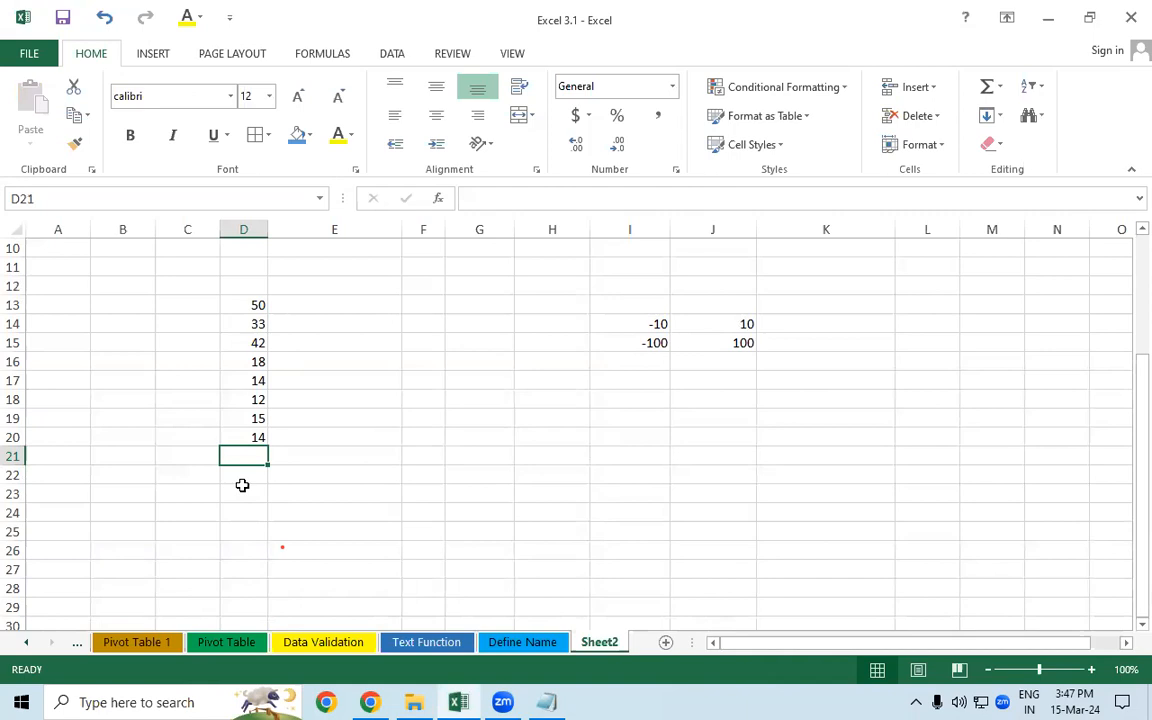
pyautogui.write('=CUN')
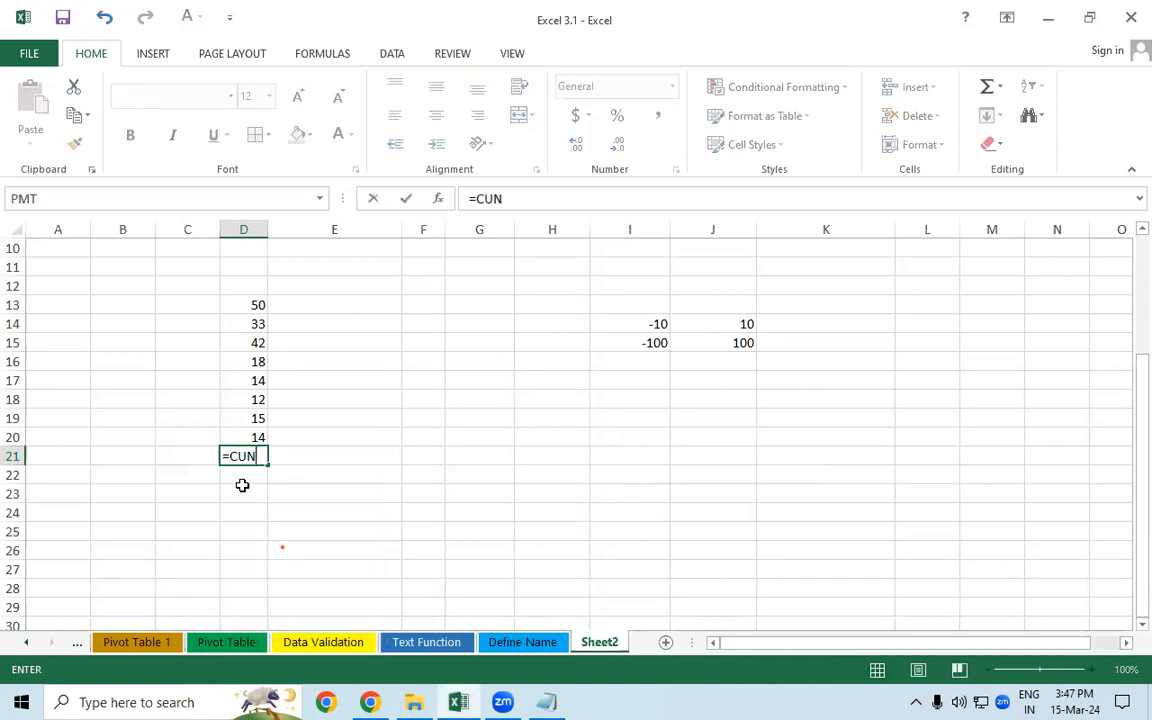
pyautogui.press('Tab')
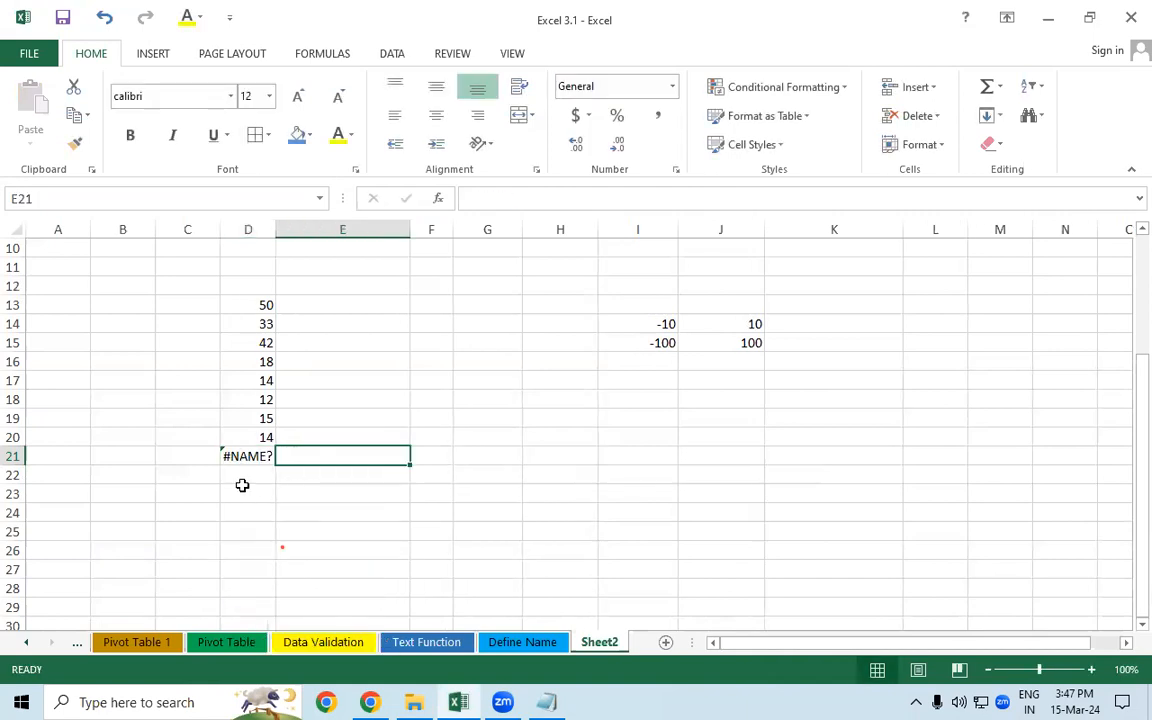
# Step: Count the numeric cells in D21 with the formula =COUNT(D13:D20)
pyautogui.click(232, 462)
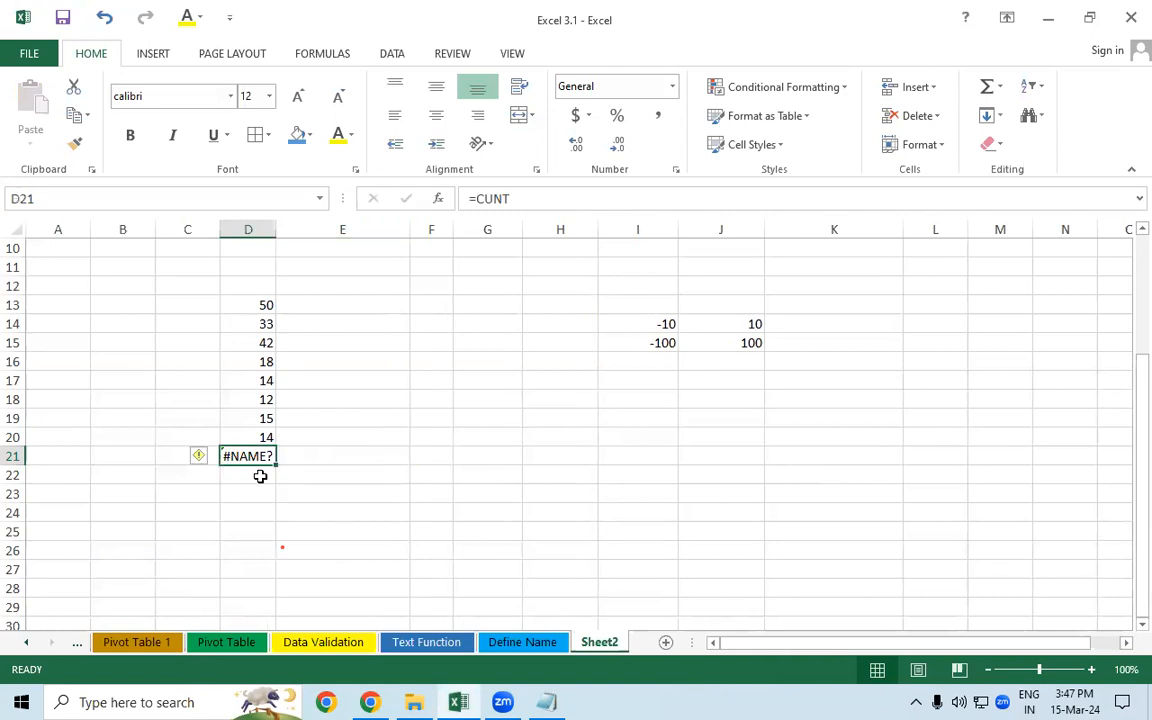
pyautogui.write('=COUNT(')
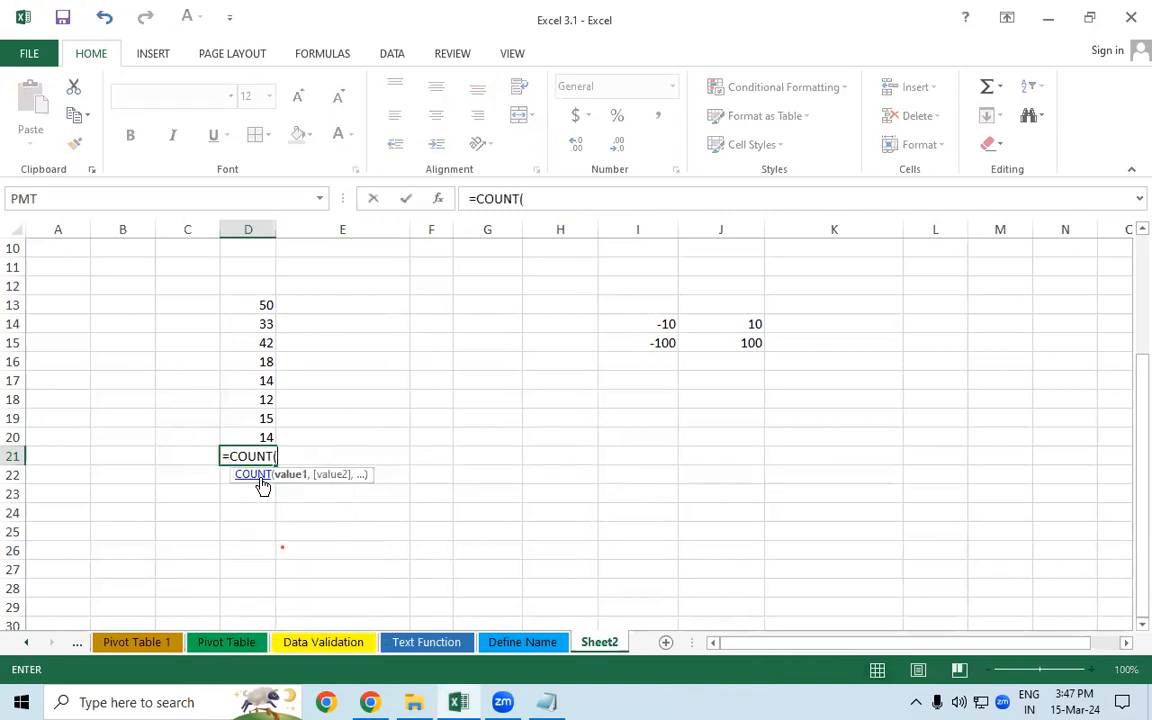
pyautogui.moveTo(262, 306); pyautogui.dragTo(258, 440)
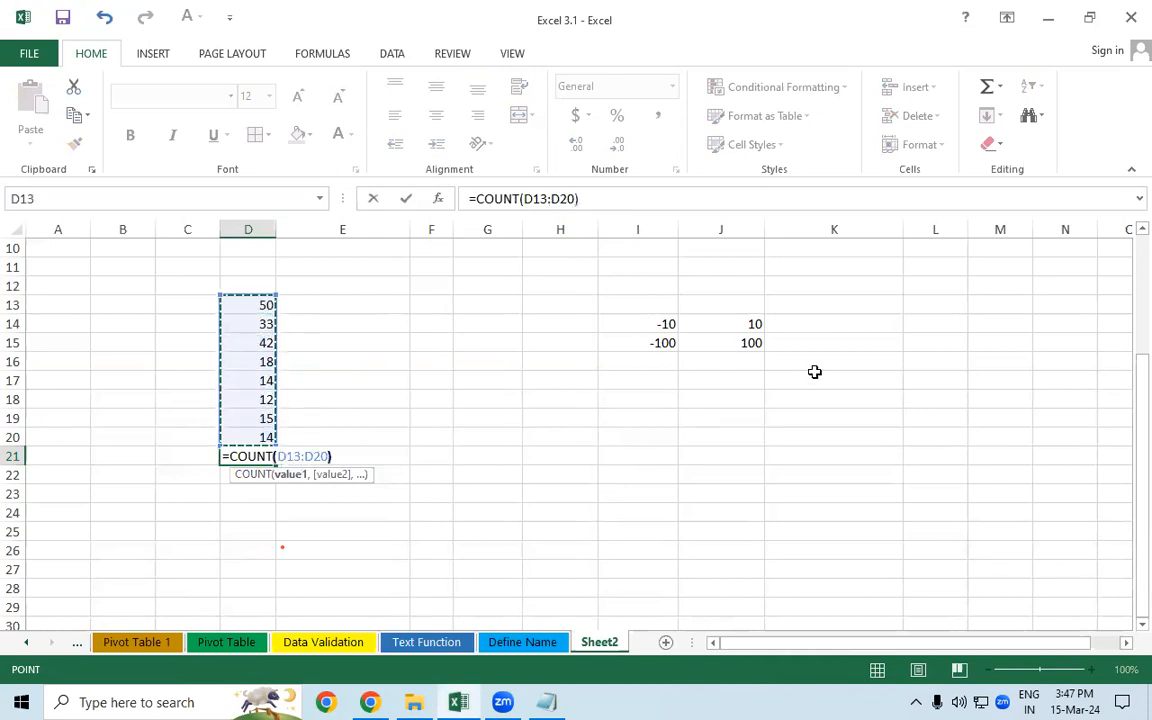
pyautogui.press('Return')
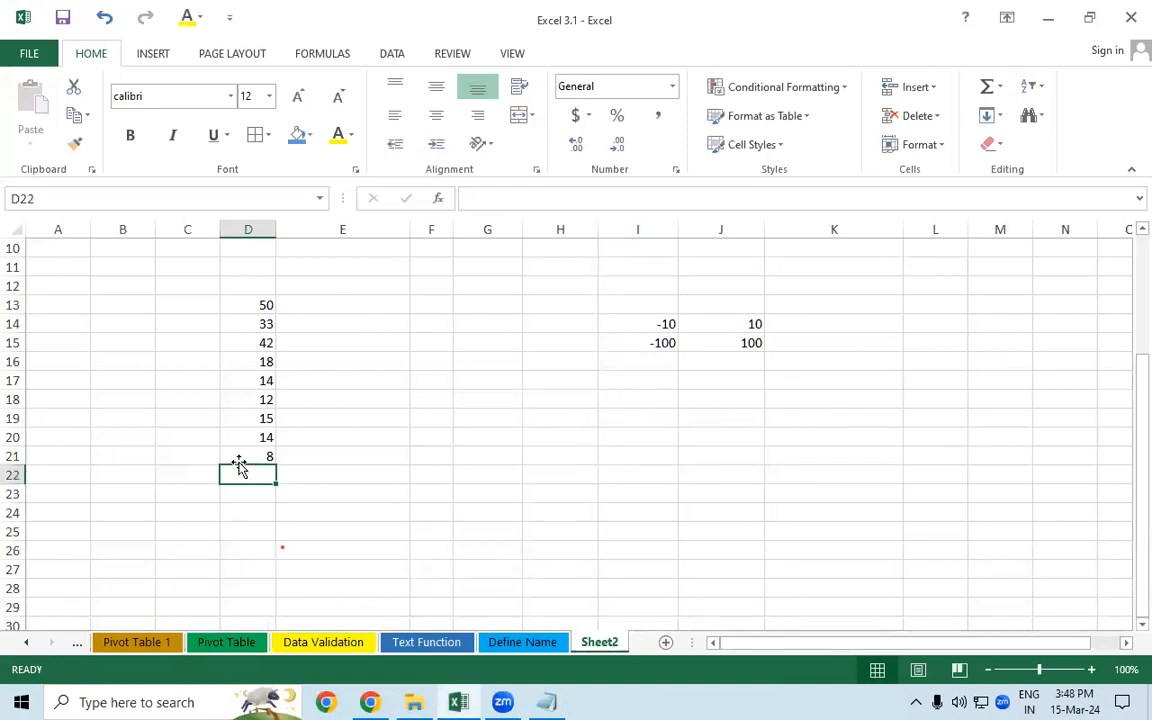
# Step: Go through the cells D13 to D20 one by one to check the values that COUNT includes
pyautogui.click(257, 302)
pyautogui.click(256, 323)
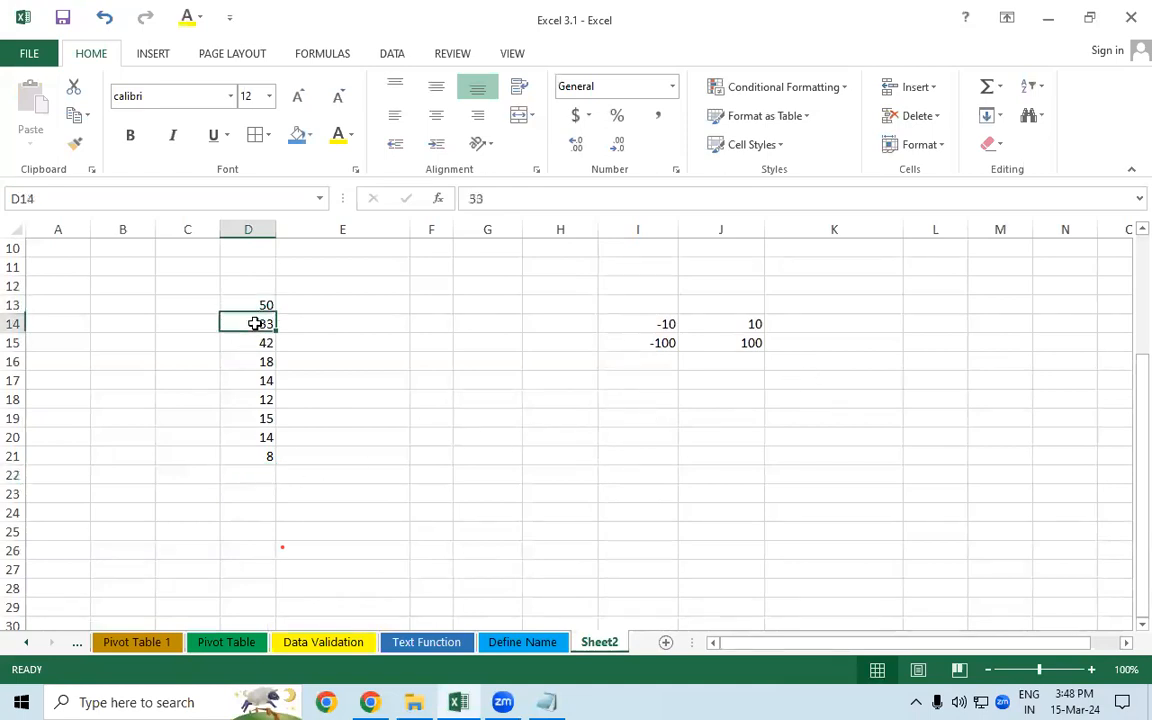
pyautogui.click(258, 344)
pyautogui.click(257, 359)
pyautogui.click(257, 379)
pyautogui.click(248, 400)
pyautogui.click(255, 418)
pyautogui.click(256, 438)
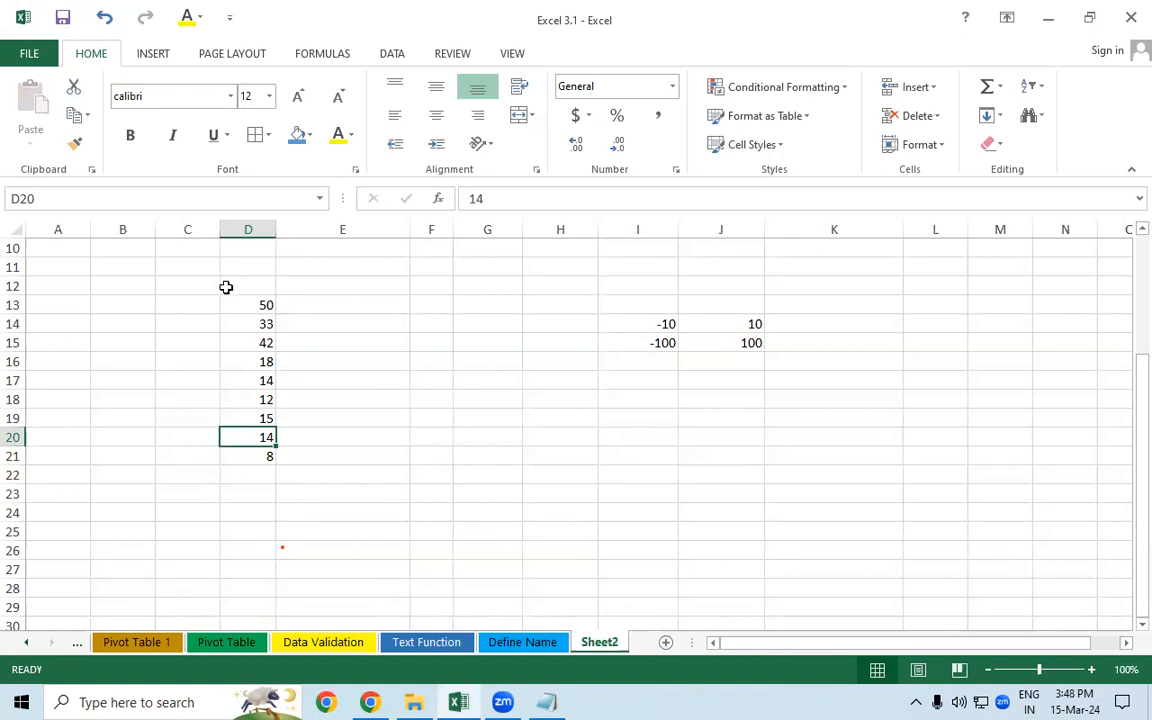
# Step: Replace the number in D15 with the text HGHDN and right-align the cells D14:D20
pyautogui.click(266, 341)
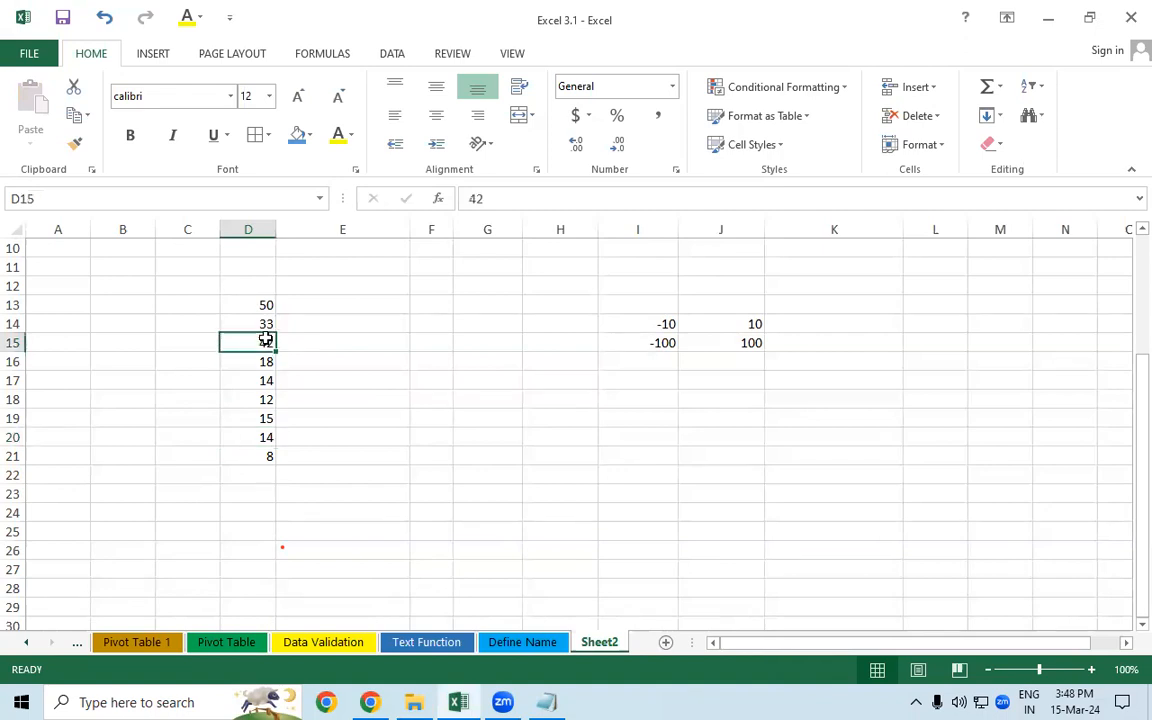
pyautogui.write('HGHDN')
pyautogui.press('Return')
pyautogui.press('Return')
pyautogui.moveTo(257, 332); pyautogui.dragTo(261, 437)
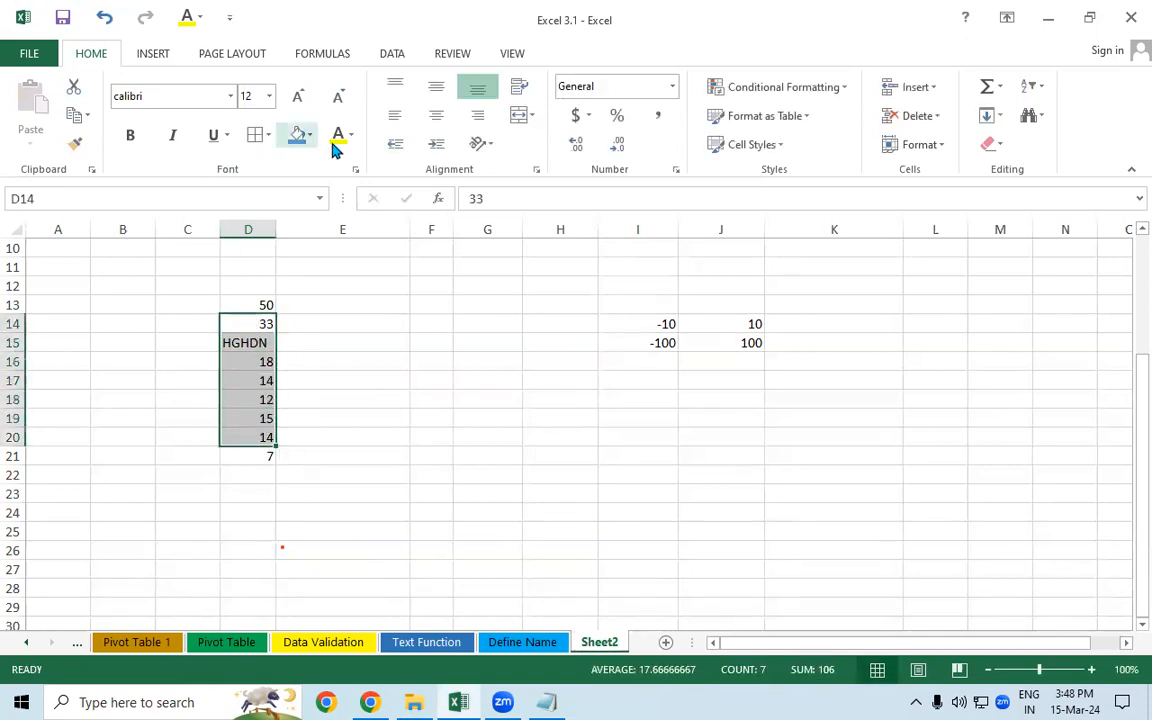
pyautogui.click(479, 116)
pyautogui.click(375, 386)
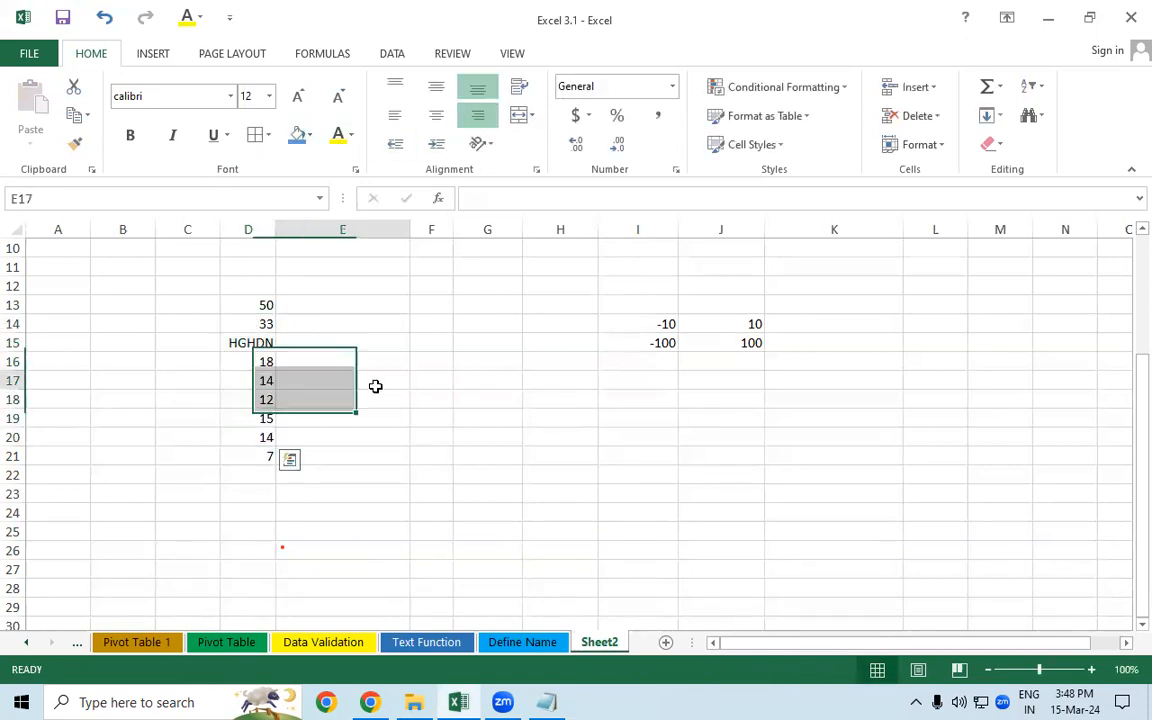
# Step: Write an underlined Count with an arrow freehand in red ink above the sheet, and bracket the values in column D
pyautogui.click(257, 453)
pyautogui.moveTo(255, 306); pyautogui.dragTo(247, 418)
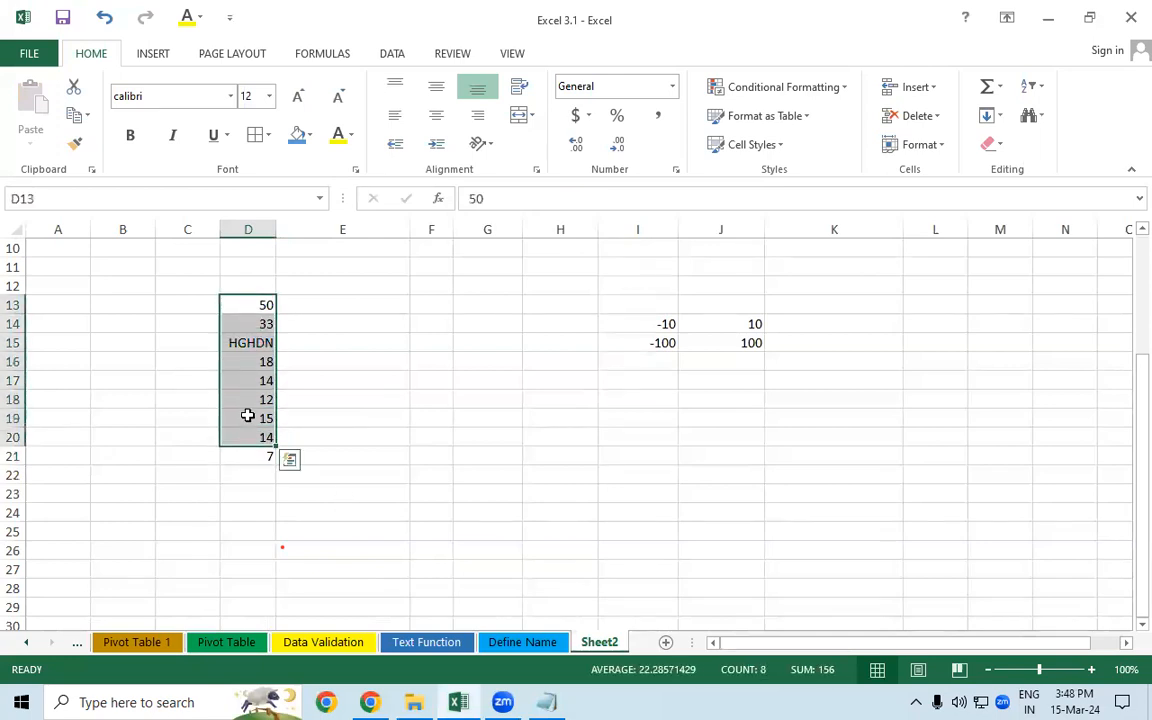
pyautogui.click(255, 456)
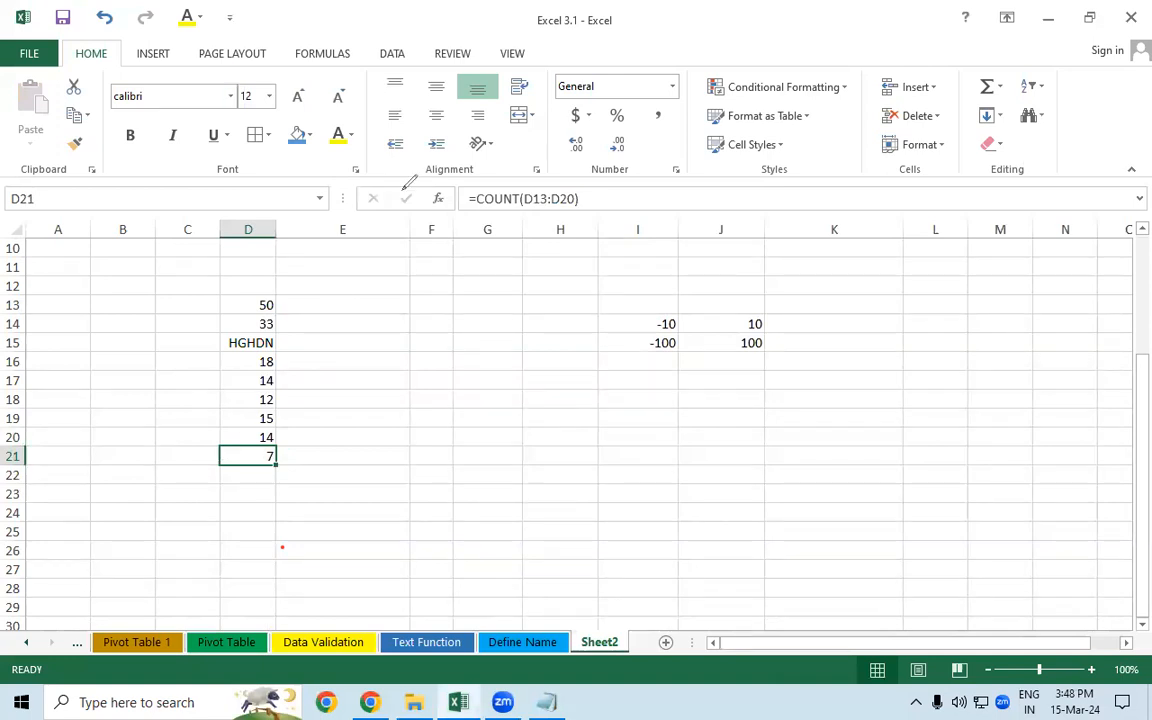
pyautogui.moveTo(406, 182)
pyautogui.mouseDown()
pyautogui.moveTo(398, 224)
pyautogui.moveTo(468, 168)
pyautogui.moveTo(445, 175)
pyautogui.moveTo(470, 185)
pyautogui.moveTo(499, 126)
pyautogui.mouseUp()
pyautogui.moveTo(401, 240); pyautogui.dragTo(497, 181)
pyautogui.moveTo(531, 132); pyautogui.dragTo(565, 113)
pyautogui.moveTo(553, 105)
pyautogui.mouseDown()
pyautogui.moveTo(576, 103)
pyautogui.moveTo(561, 150)
pyautogui.mouseUp()
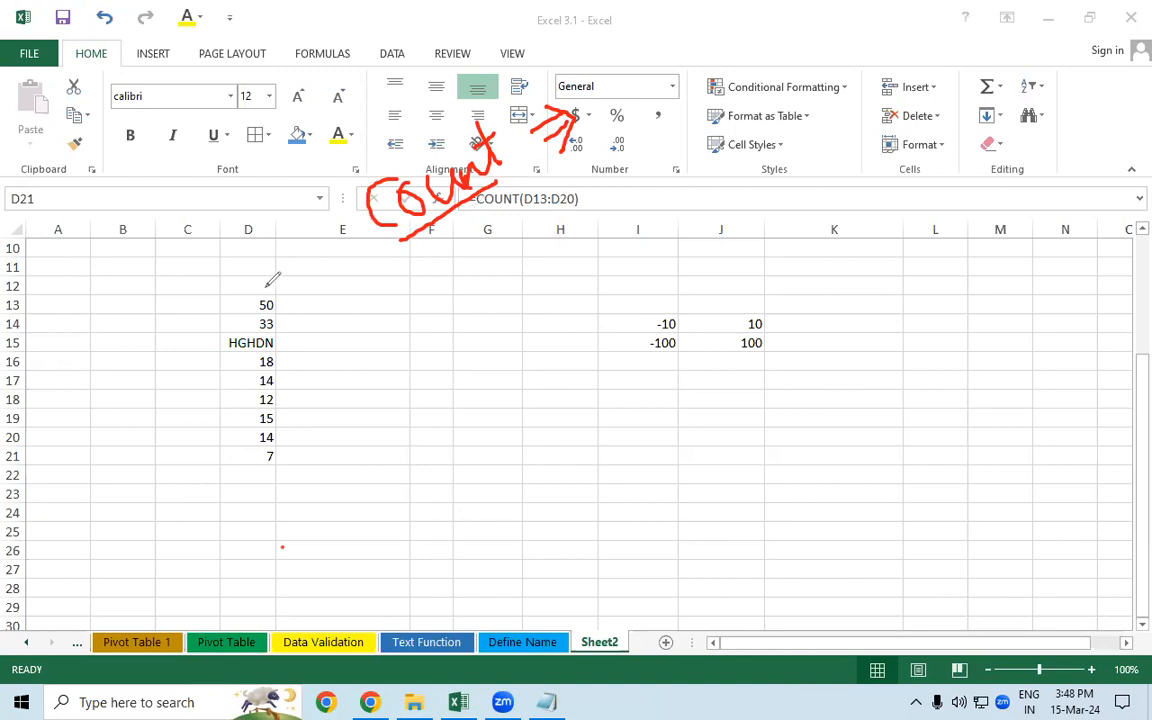
pyautogui.moveTo(274, 299)
pyautogui.mouseDown()
pyautogui.moveTo(311, 298)
pyautogui.moveTo(318, 421)
pyautogui.mouseUp()
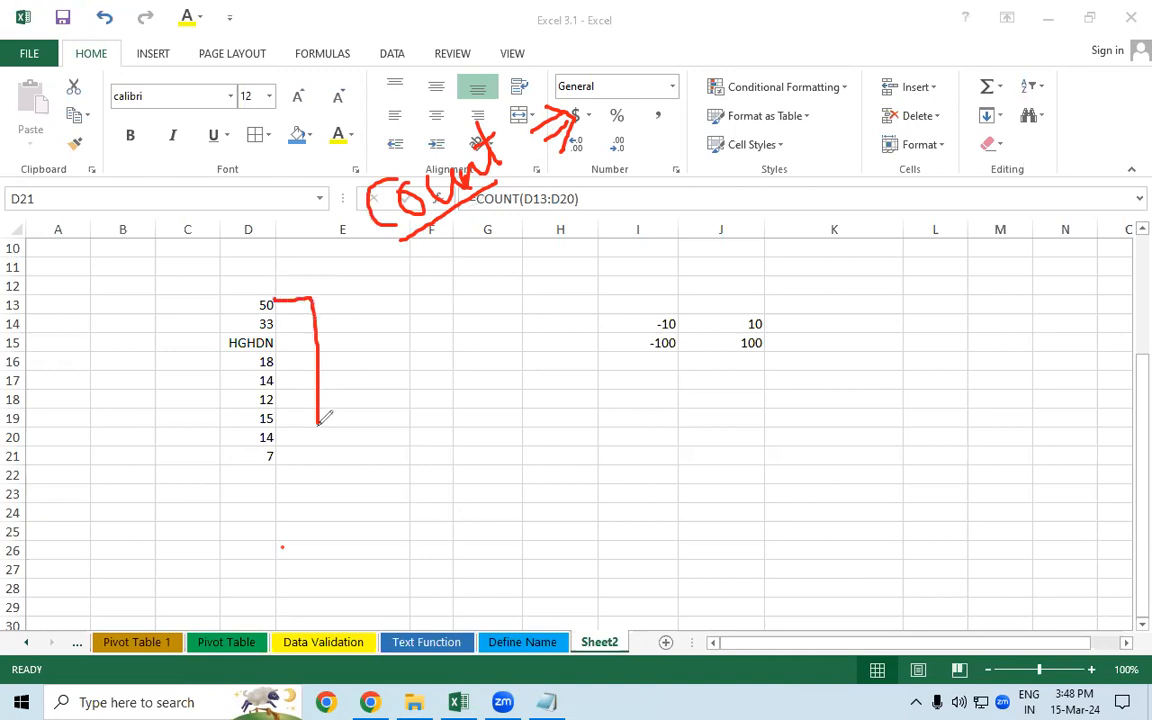
# Step: Write an underlined Counta freehand in red ink below the Count note, and erase all the ink
pyautogui.moveTo(441, 279)
pyautogui.mouseDown()
pyautogui.moveTo(420, 321)
pyautogui.moveTo(432, 339)
pyautogui.mouseUp()
pyautogui.moveTo(464, 280)
pyautogui.mouseDown()
pyautogui.moveTo(478, 296)
pyautogui.moveTo(466, 281)
pyautogui.moveTo(508, 292)
pyautogui.moveTo(552, 258)
pyautogui.mouseUp()
pyautogui.click(478, 262)
pyautogui.moveTo(560, 200)
pyautogui.mouseDown()
pyautogui.moveTo(574, 258)
pyautogui.moveTo(612, 210)
pyautogui.moveTo(645, 212)
pyautogui.mouseUp()
pyautogui.moveTo(463, 350); pyautogui.dragTo(678, 225)
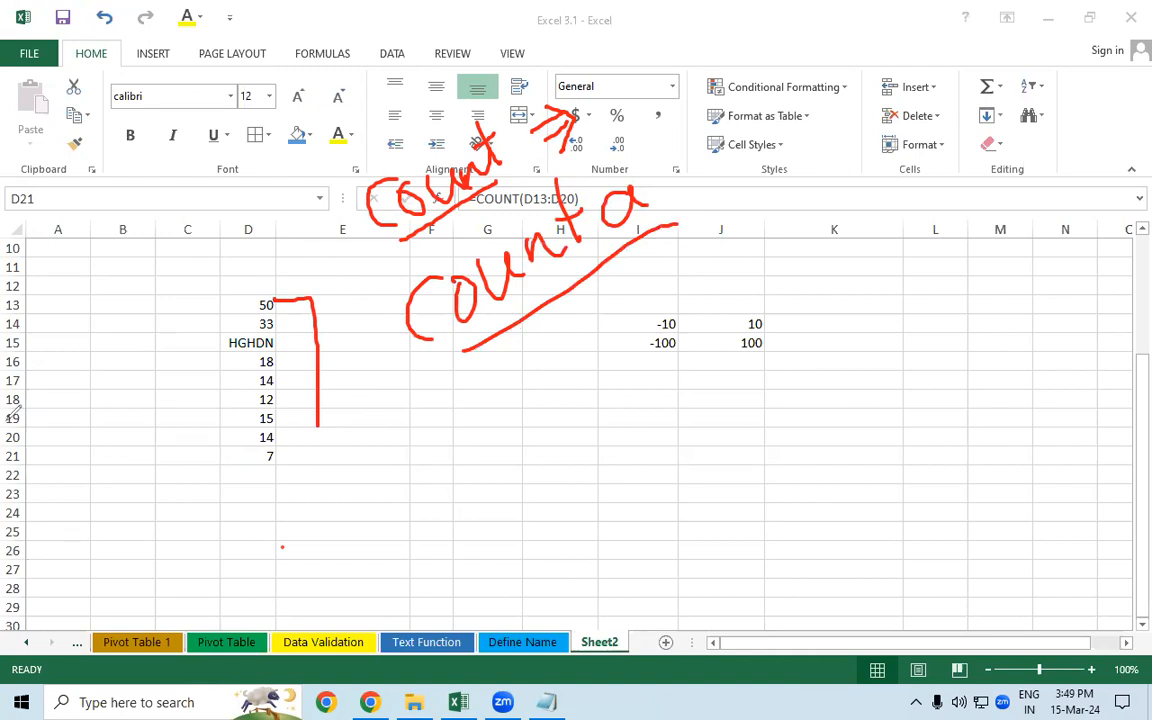
pyautogui.press('Escape')
# Step: Count the non-empty cells in E21 with the formula =COUNTA(D13:D20), and check it against the selected range
pyautogui.click(349, 452)
pyautogui.write('=')
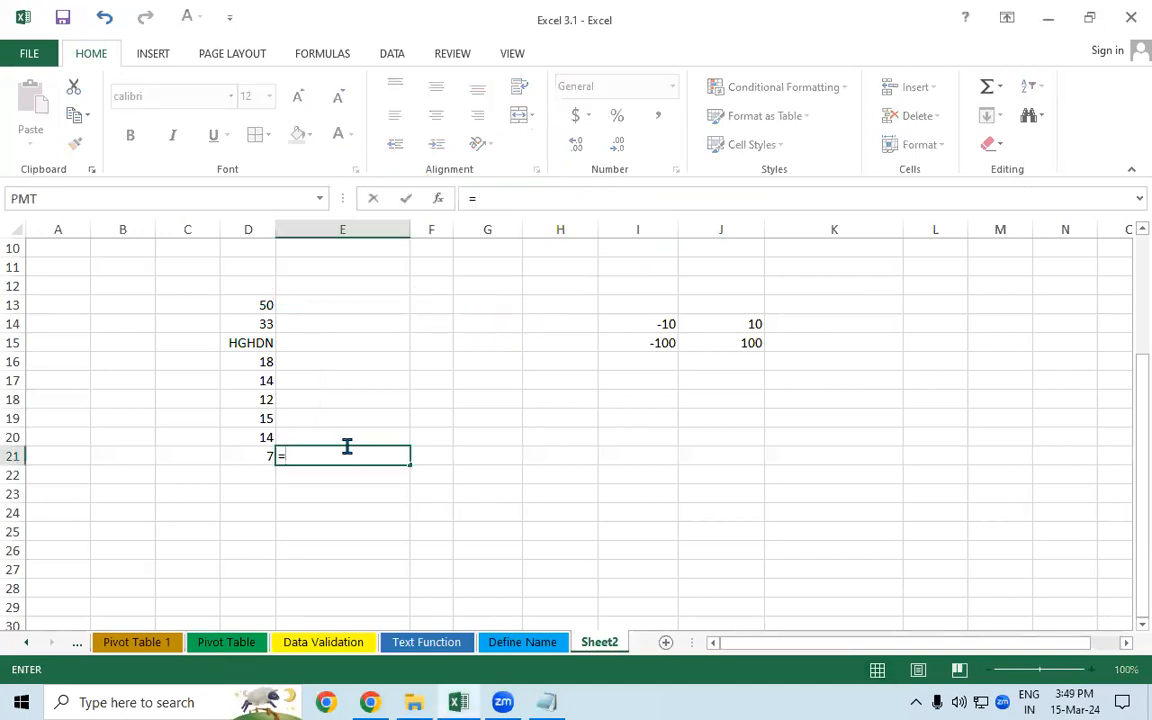
pyautogui.write('COUNTA(')
pyautogui.moveTo(253, 306); pyautogui.dragTo(252, 437)
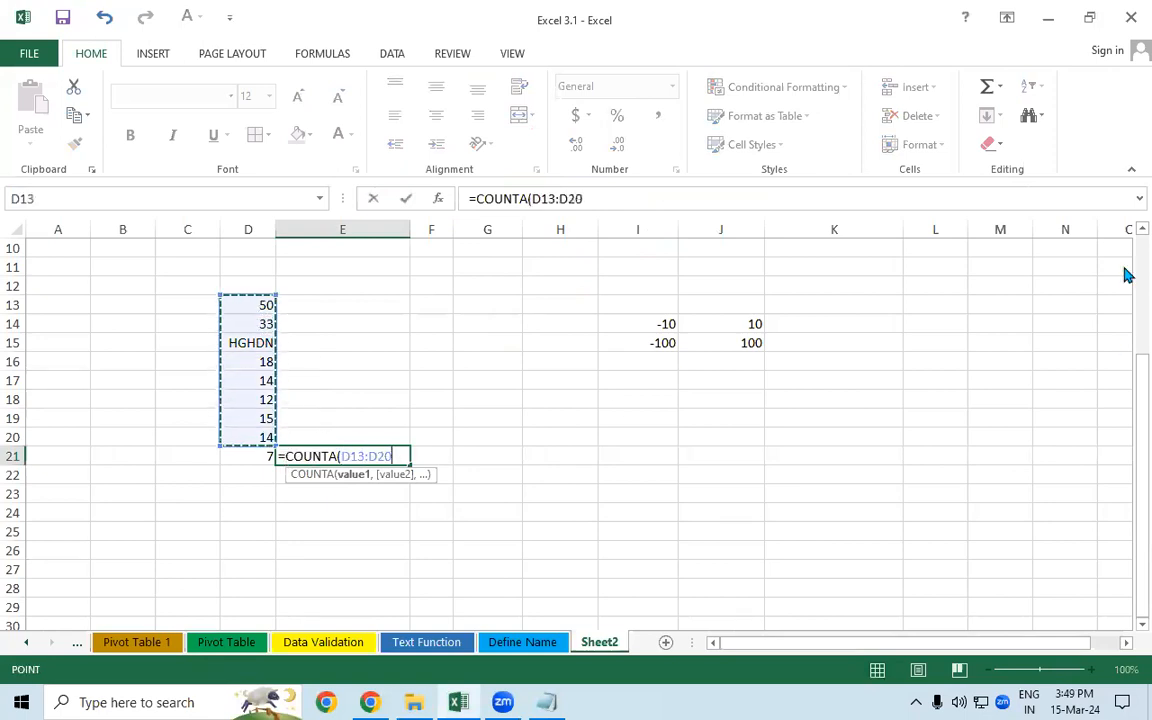
pyautogui.press('Return')
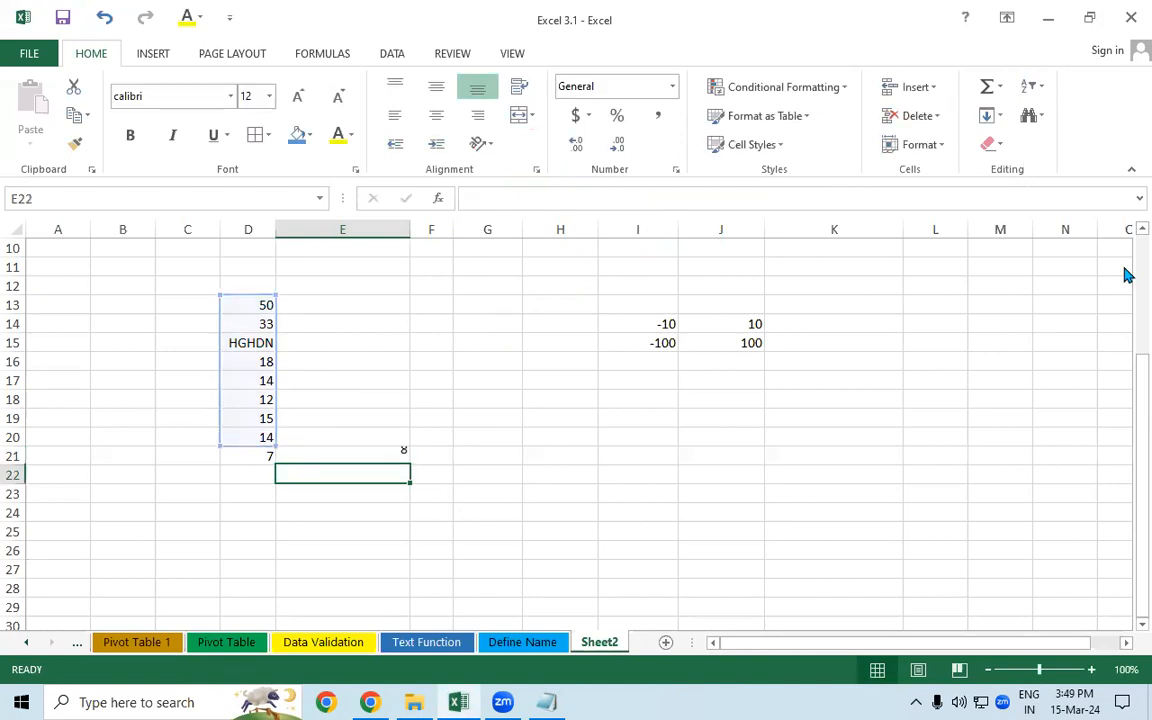
pyautogui.click(400, 456)
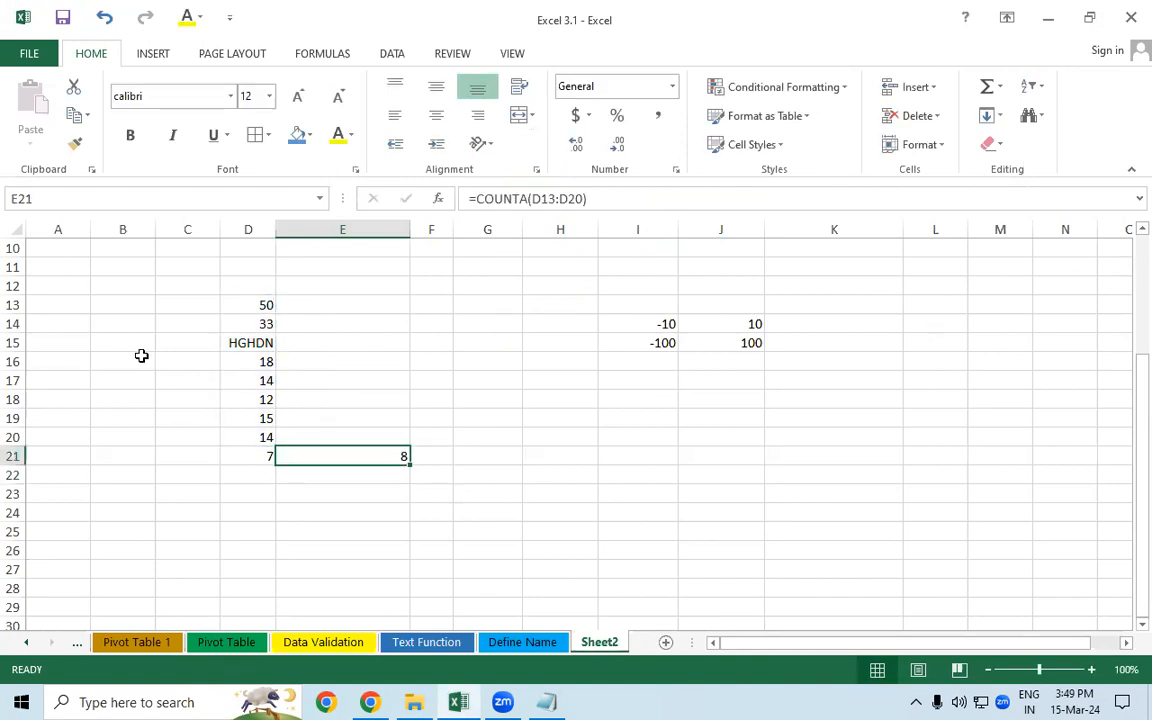
pyautogui.moveTo(247, 303); pyautogui.dragTo(236, 430)
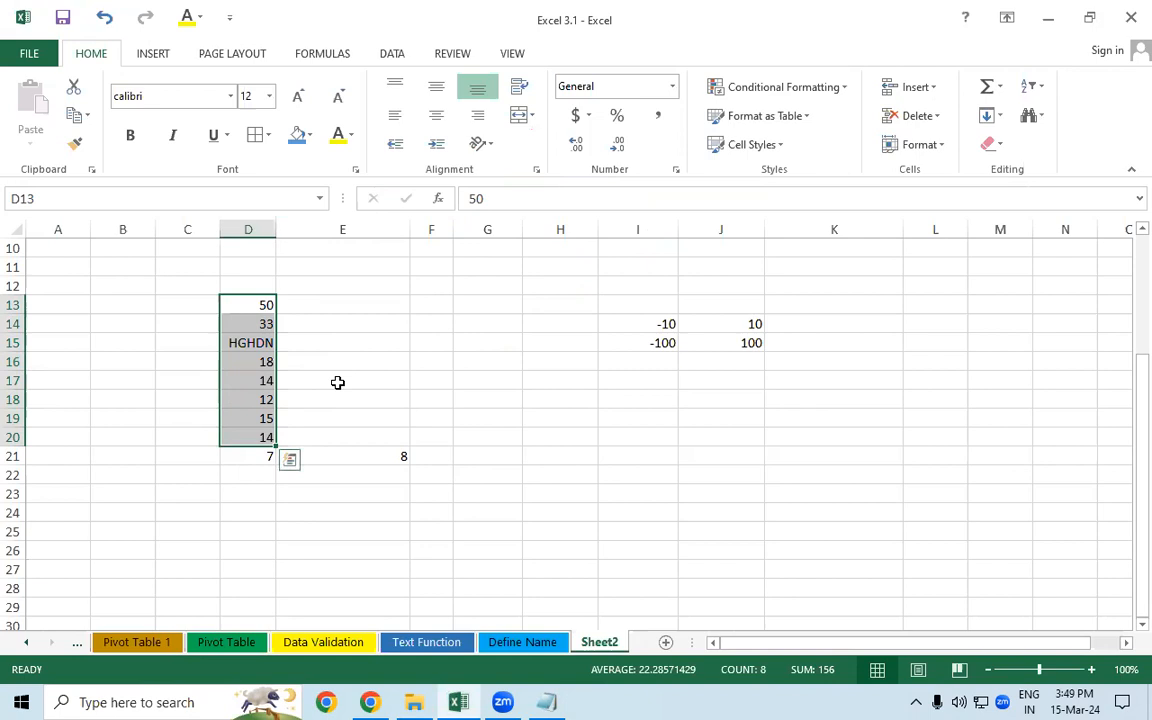
# Step: Replace the number in D16 with the text FBFBD, and compare the COUNT and COUNTA results in D21 and E21
pyautogui.click(261, 362)
pyautogui.write('FBFBD')
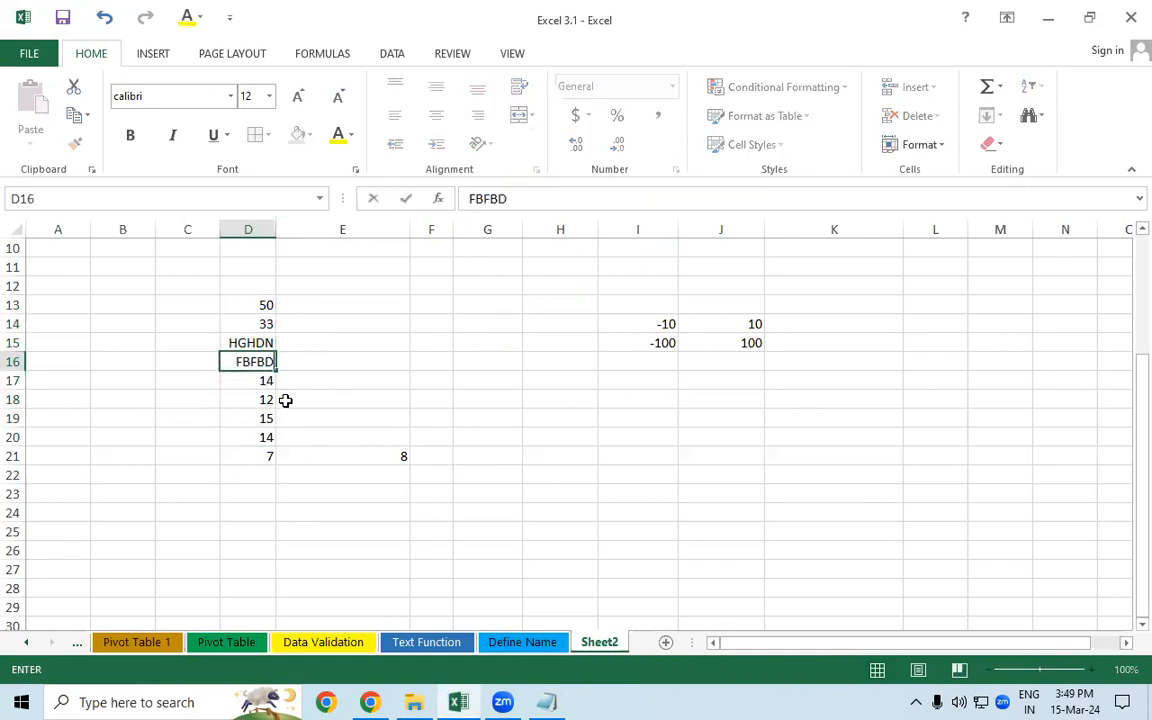
pyautogui.click(285, 401)
pyautogui.click(269, 456)
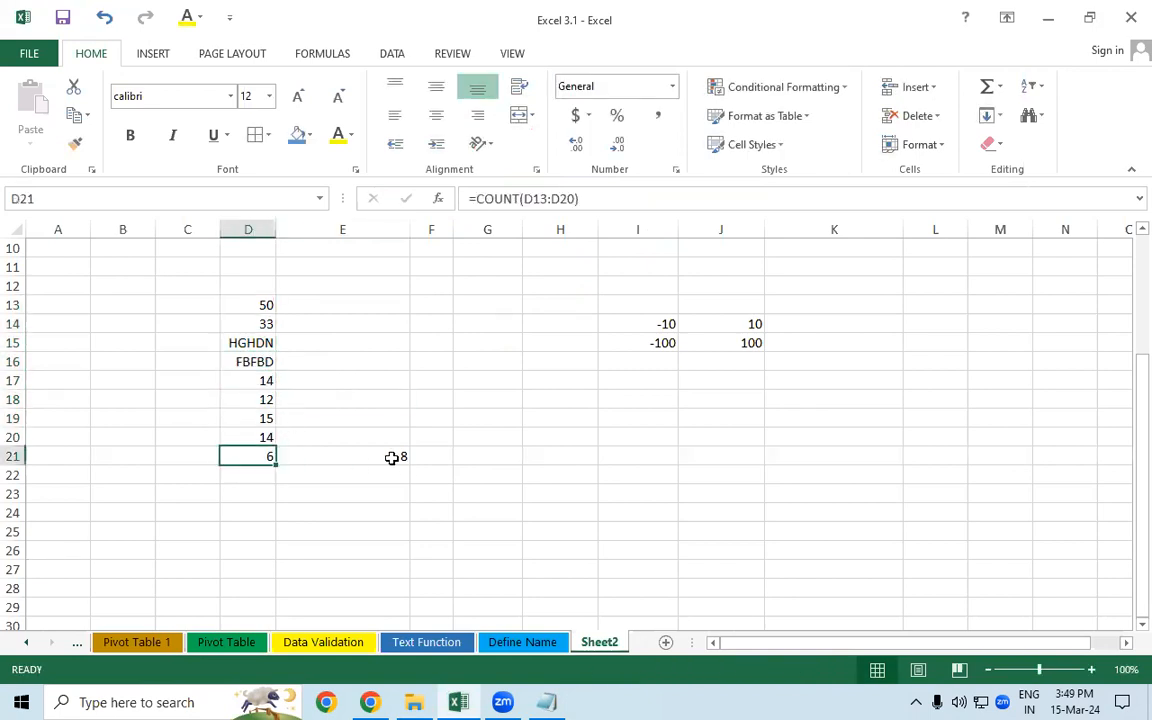
pyautogui.click(392, 457)
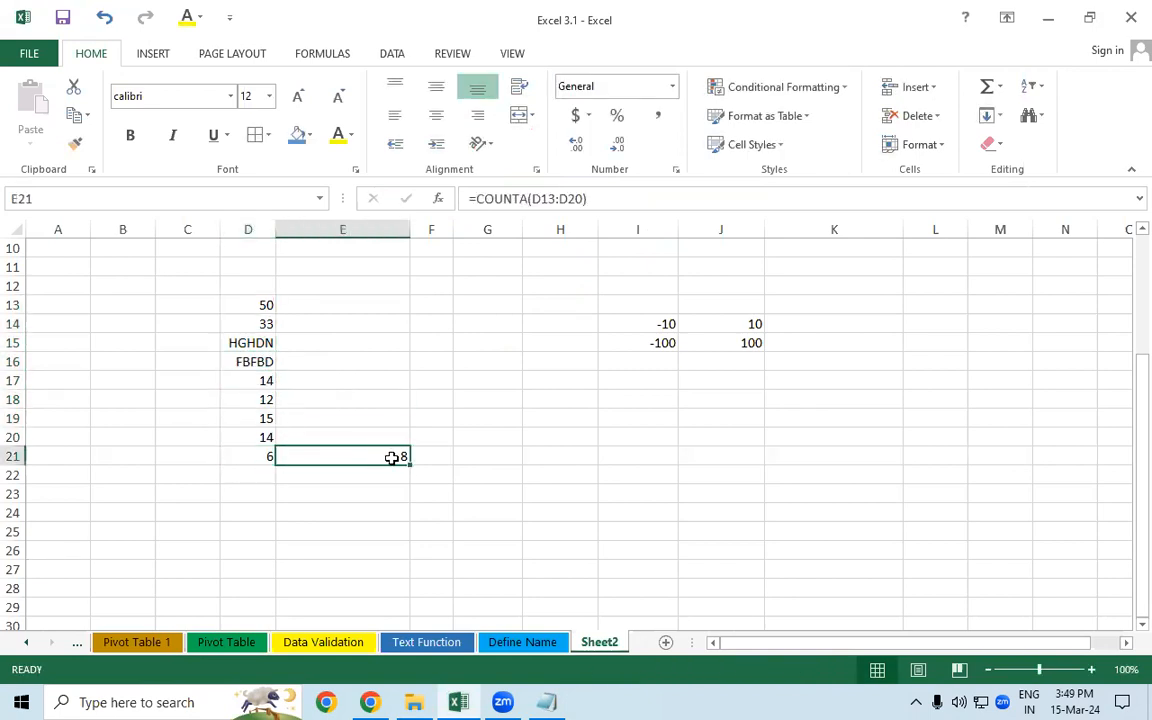
pyautogui.click(257, 455)
pyautogui.moveTo(252, 306); pyautogui.dragTo(265, 432)
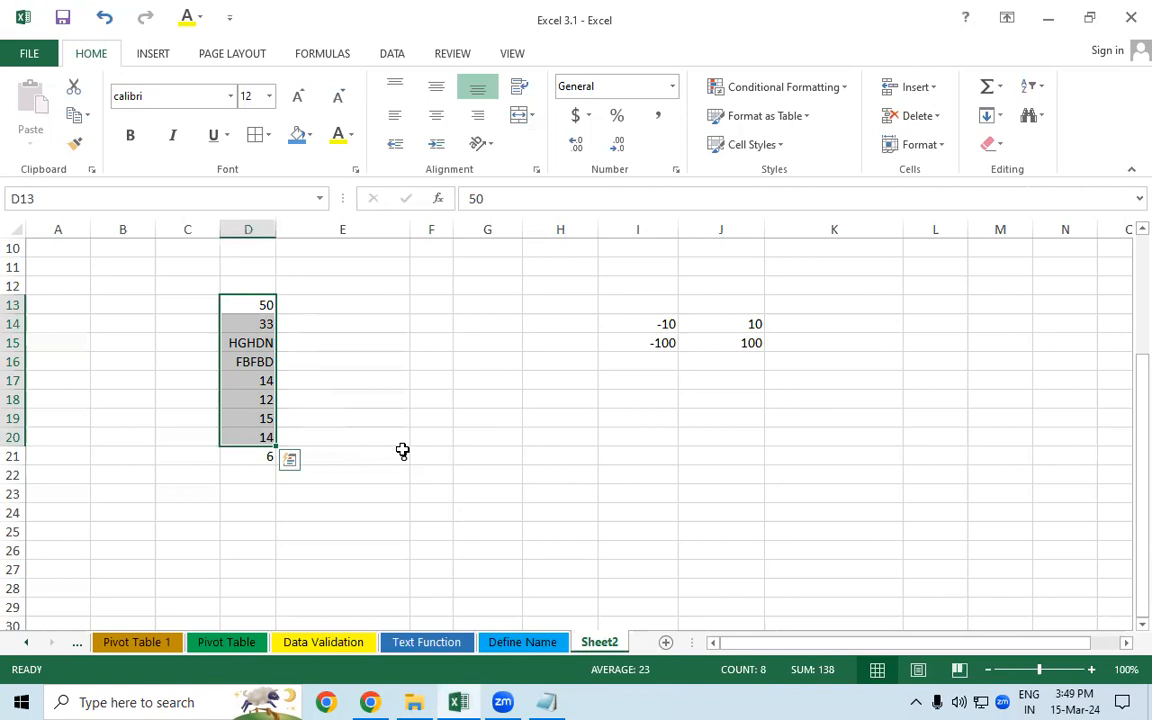
pyautogui.click(456, 380)
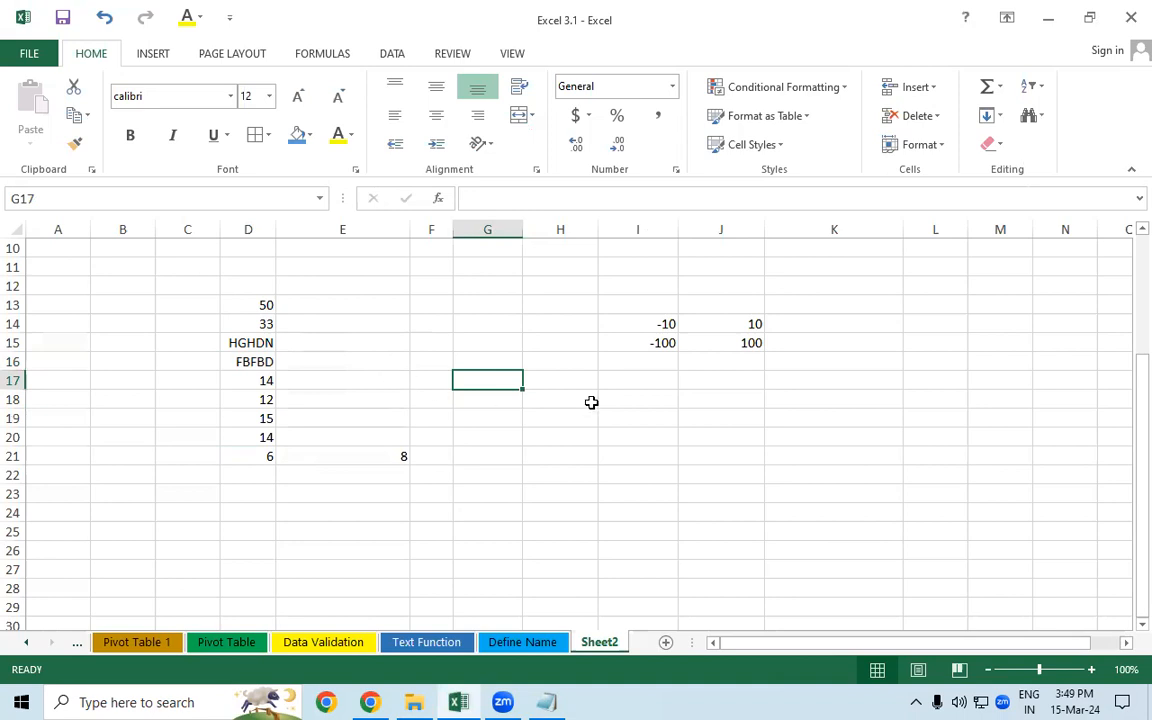
# Step: Generate a random number in H12, below the FV table, with the formula =RANDBETWEEN(10,50)
pyautogui.click(1126, 626)
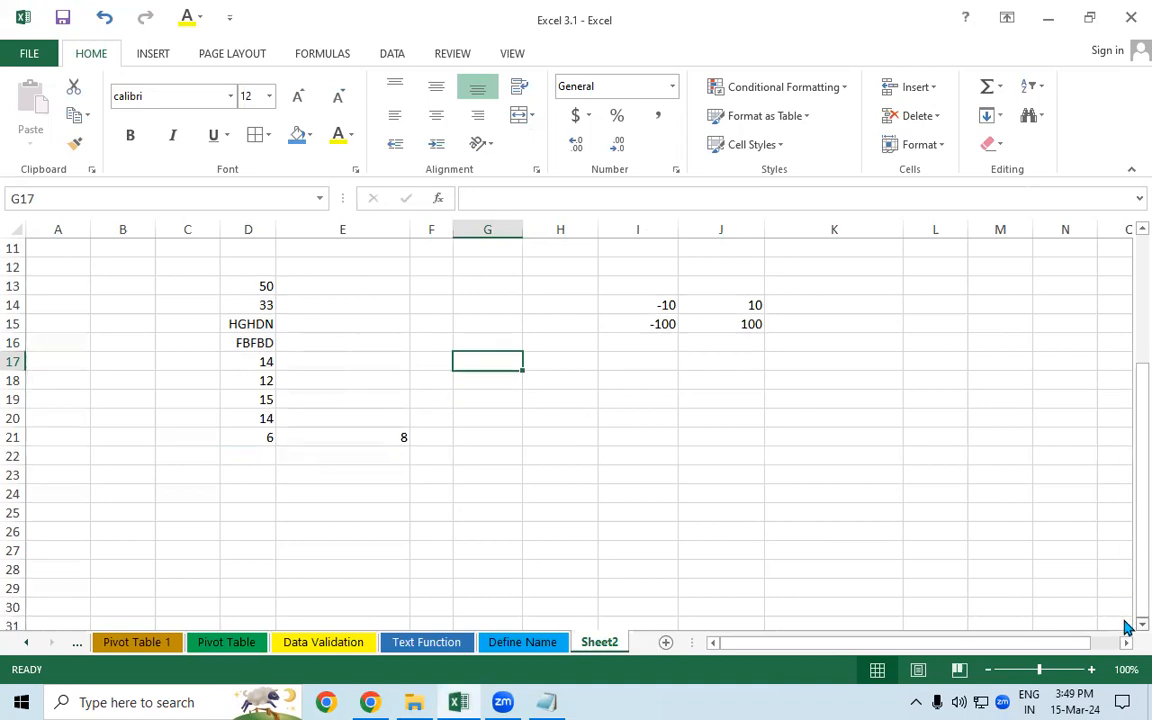
pyautogui.moveTo(1126, 507); pyautogui.dragTo(1126, 305)
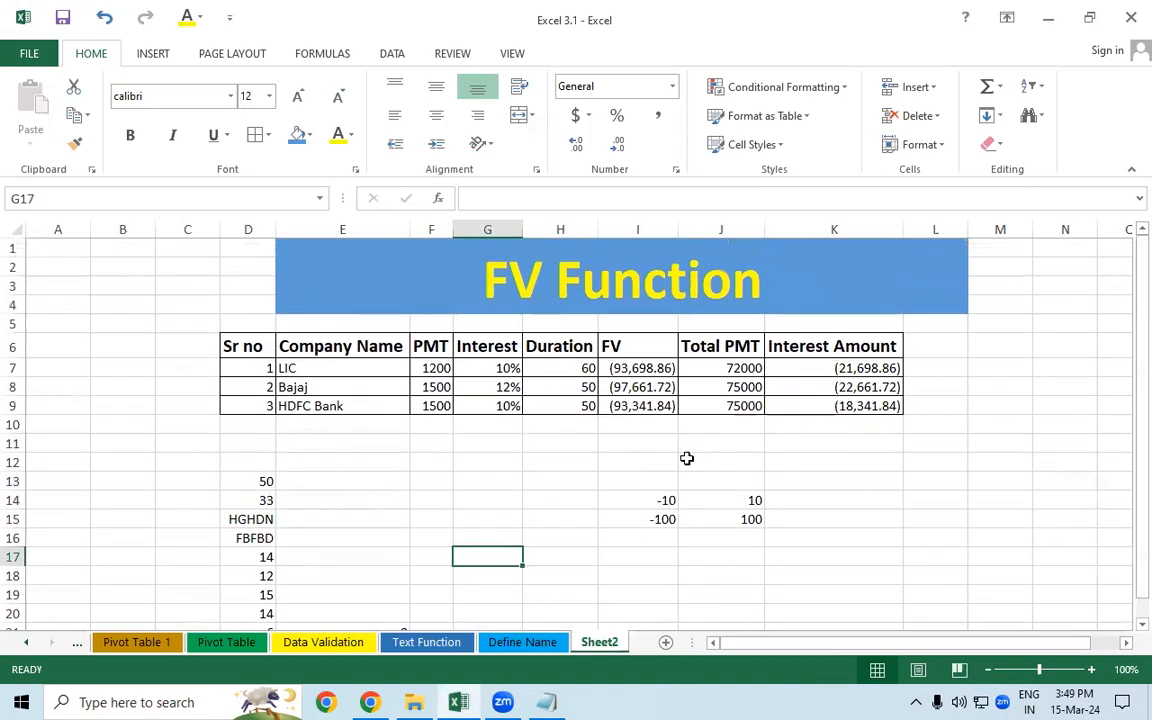
pyautogui.click(541, 460)
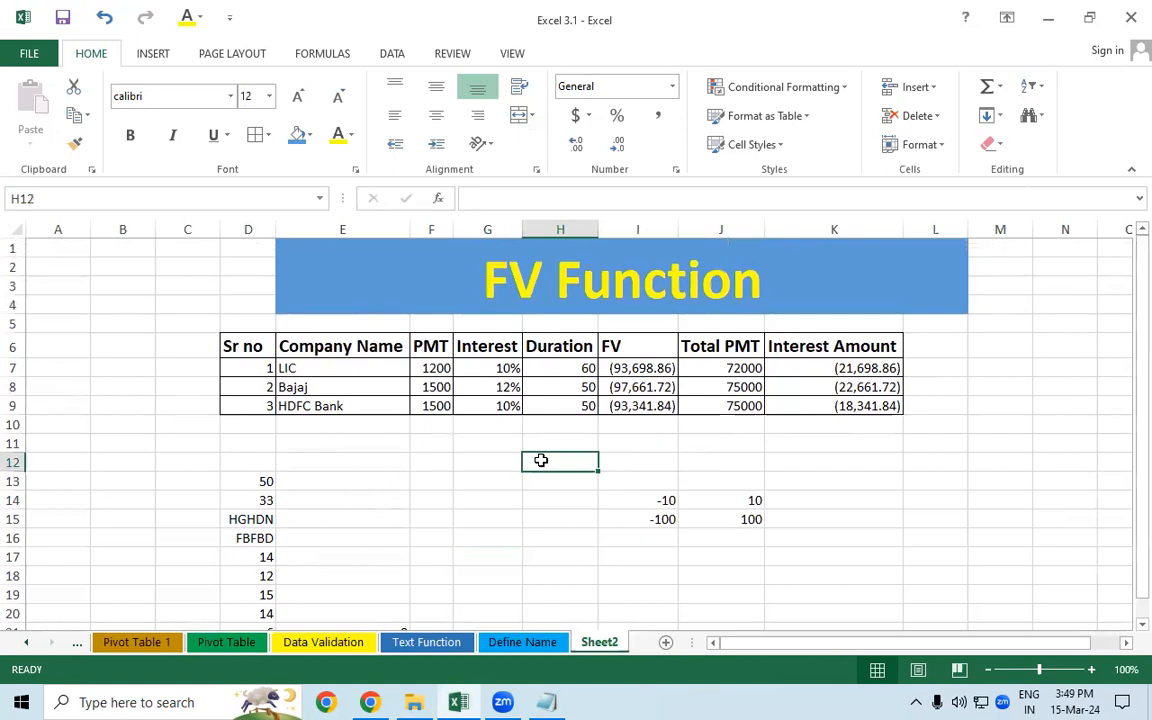
pyautogui.write('=COUN')
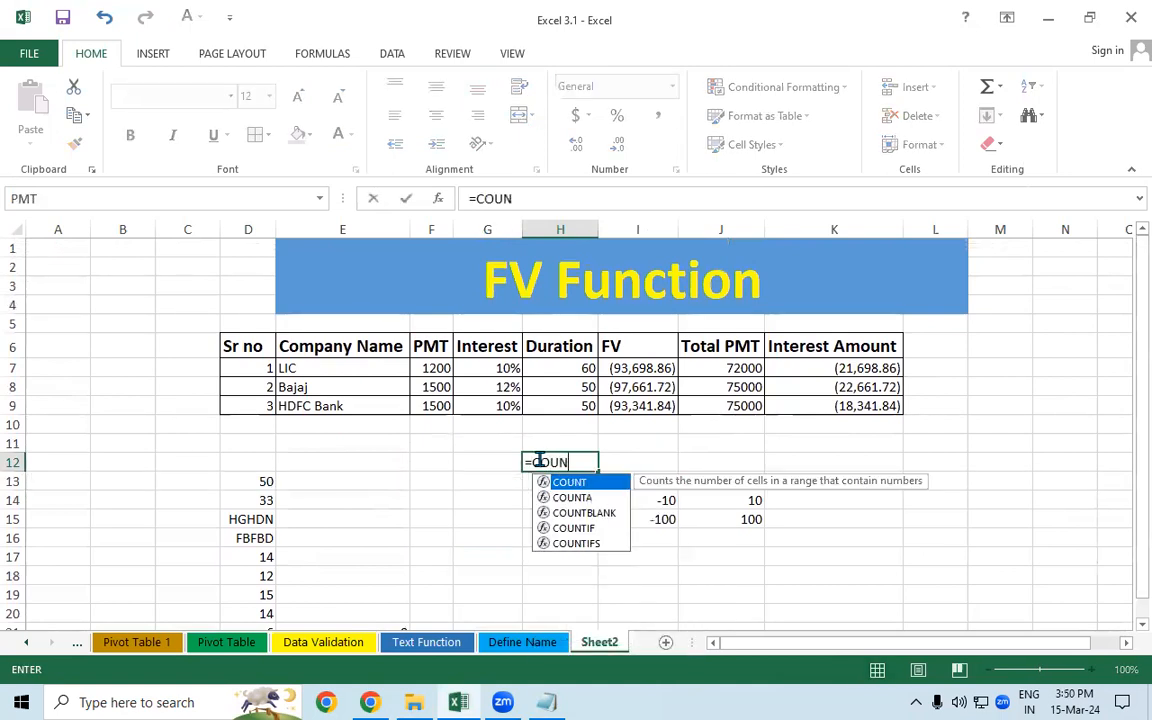
pyautogui.press('BackSpace')
pyautogui.press('BackSpace')
pyautogui.press('BackSpace')
pyautogui.press('BackSpace')
pyautogui.press('BackSpace')
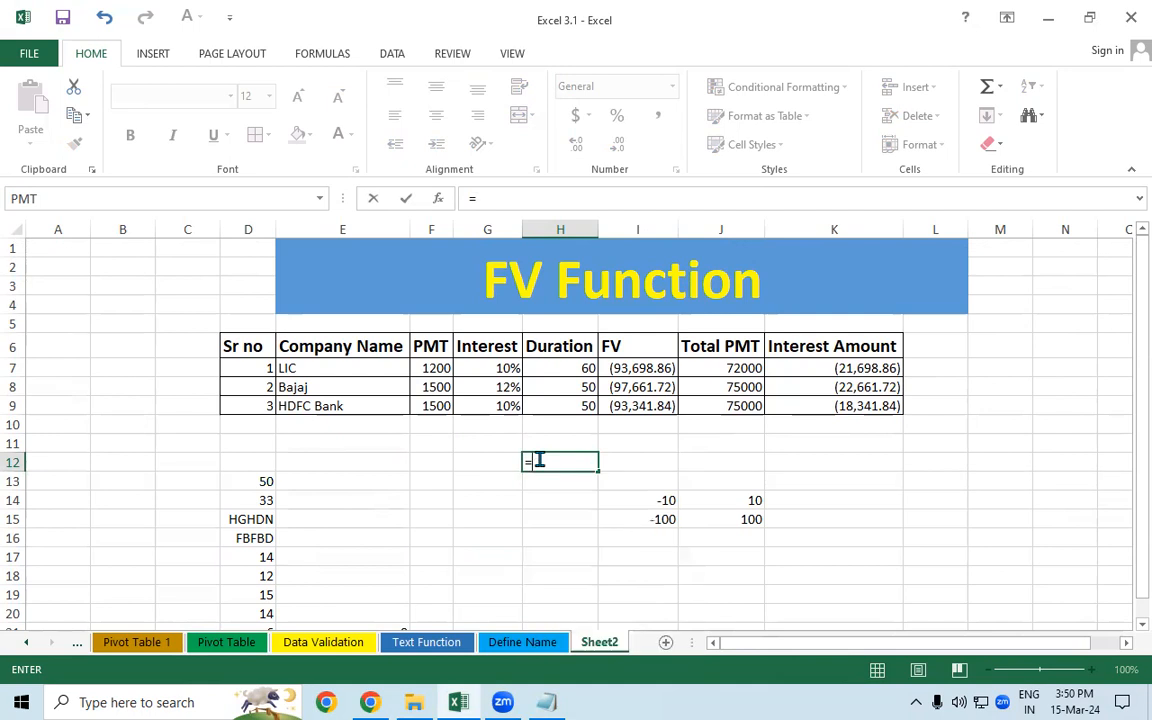
pyautogui.write('RA')
pyautogui.press('Down')
pyautogui.press('Down')
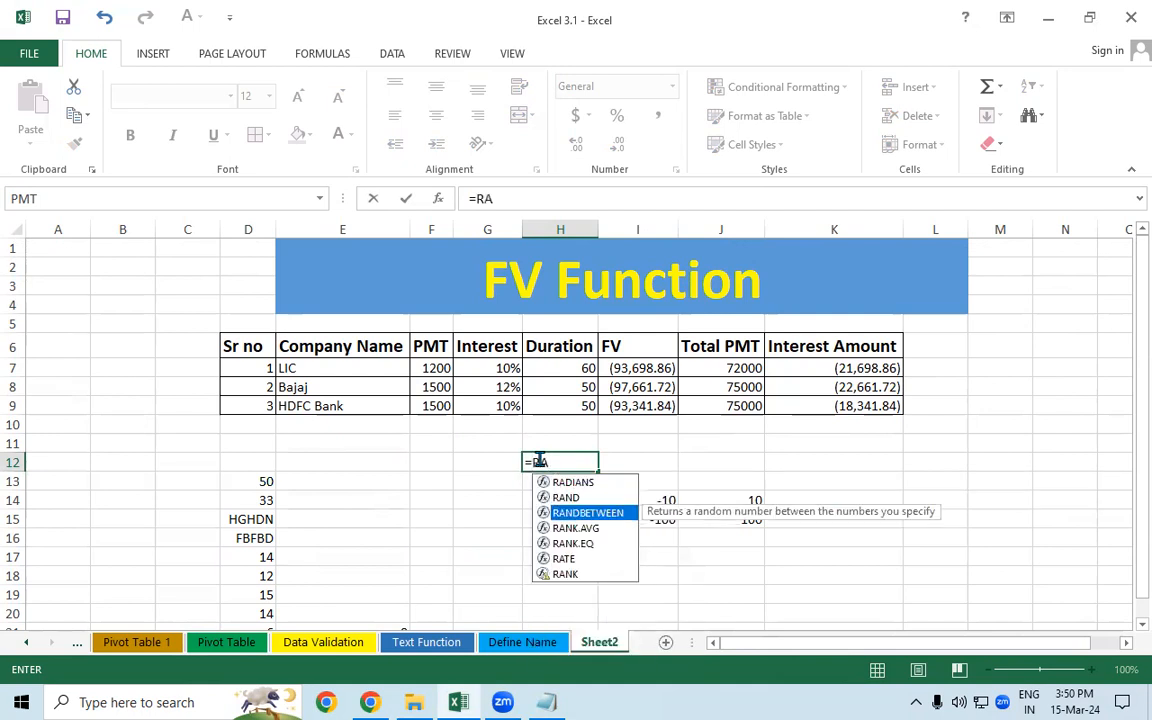
pyautogui.press('Tab')
pyautogui.write('10,50')
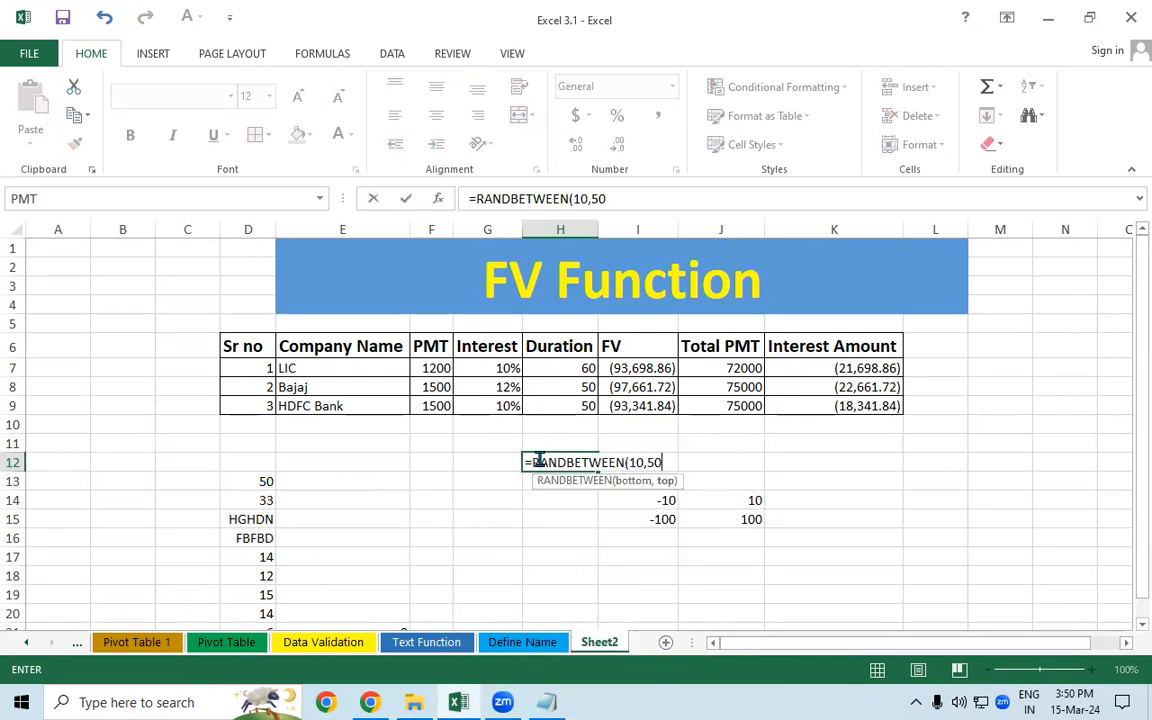
pyautogui.press('Return')
pyautogui.click(541, 461)
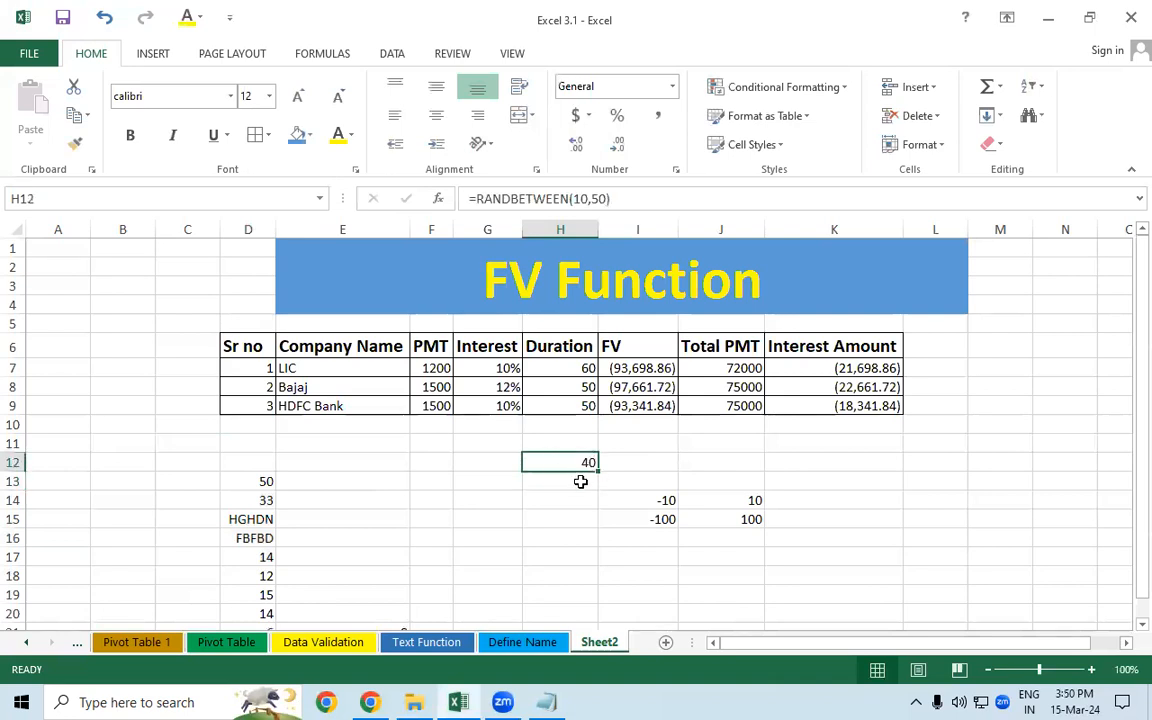
# Step: Fill the RANDBETWEEN formula from H12 across H12:K18 and convert the whole block to static values
pyautogui.moveTo(599, 471); pyautogui.dragTo(856, 604)
pyautogui.rightClick(733, 540)
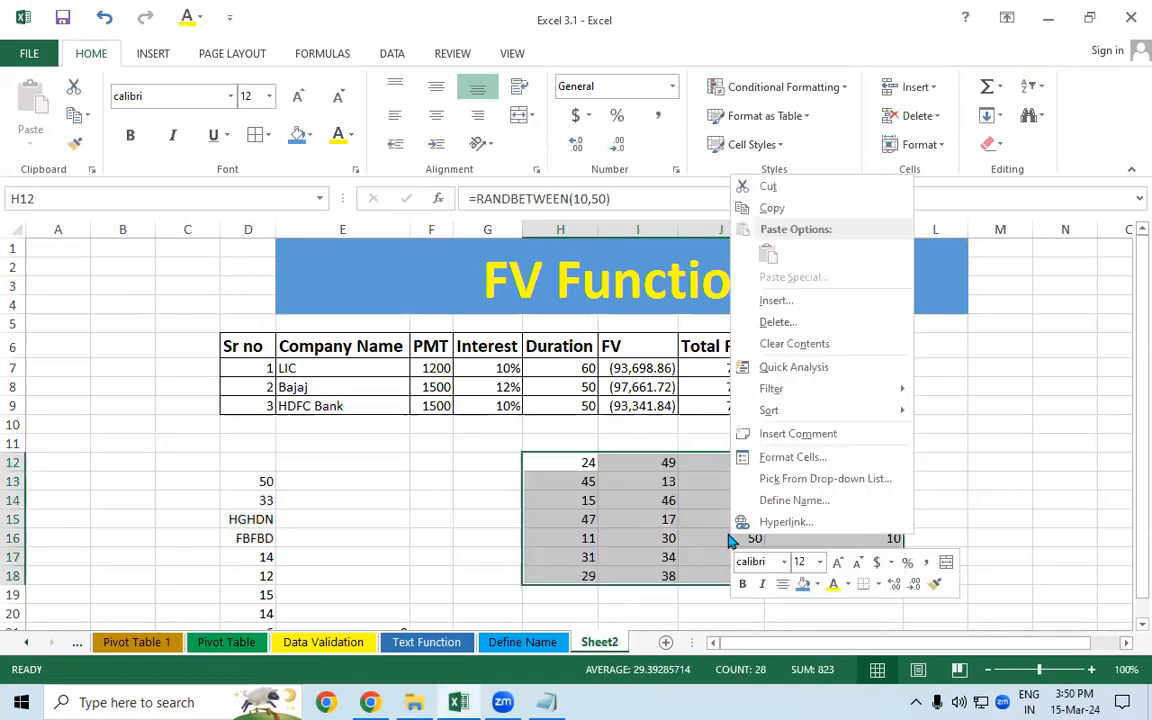
pyautogui.click(765, 206)
pyautogui.rightClick(678, 548)
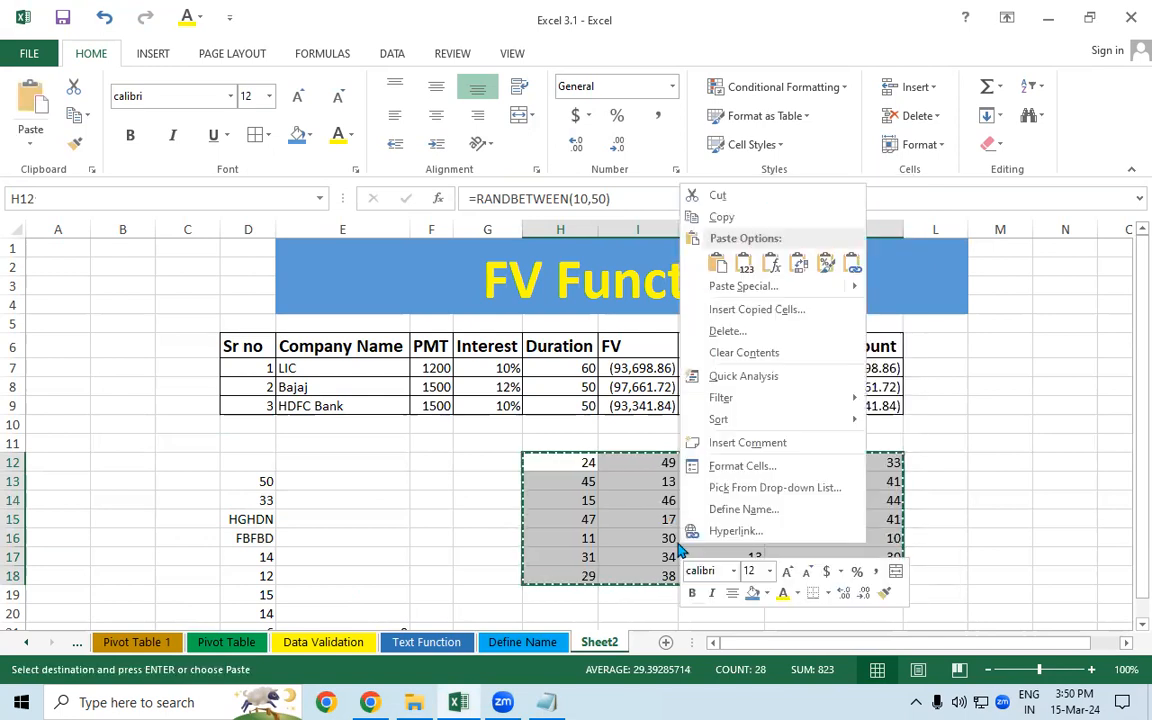
pyautogui.click(743, 265)
pyautogui.click(965, 456)
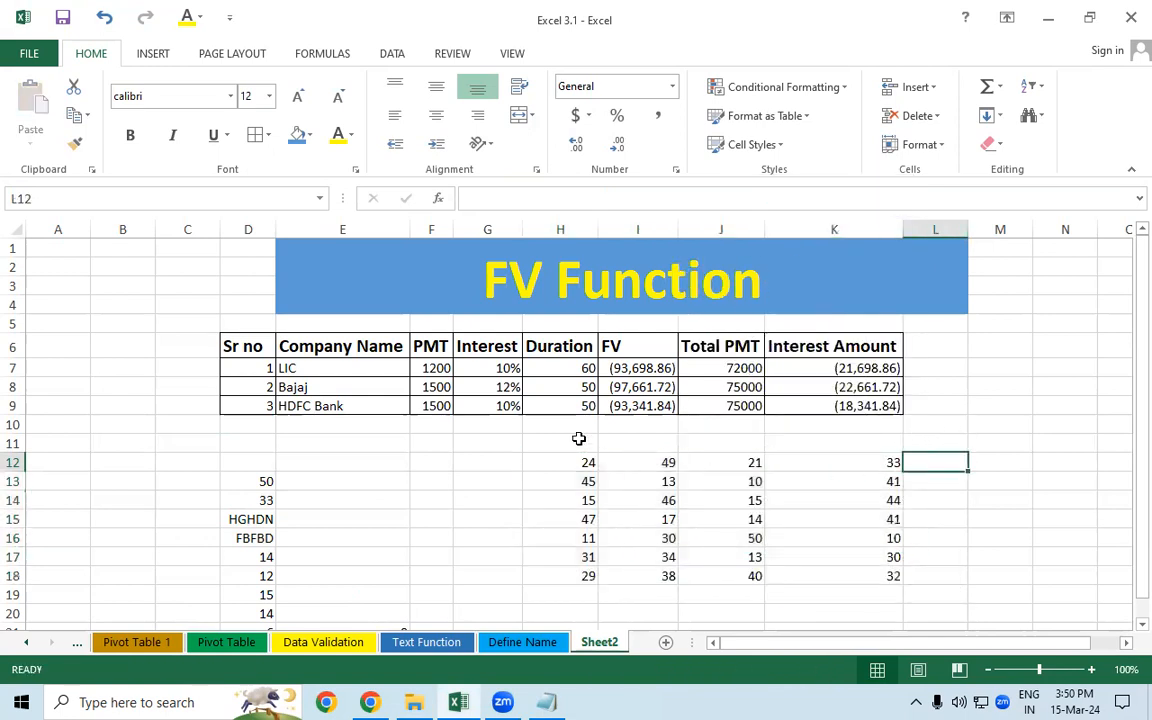
# Step: Clear the numbers in H14, J14 and K17 to leave blanks in the random number block, and check those cells
pyautogui.click(588, 496)
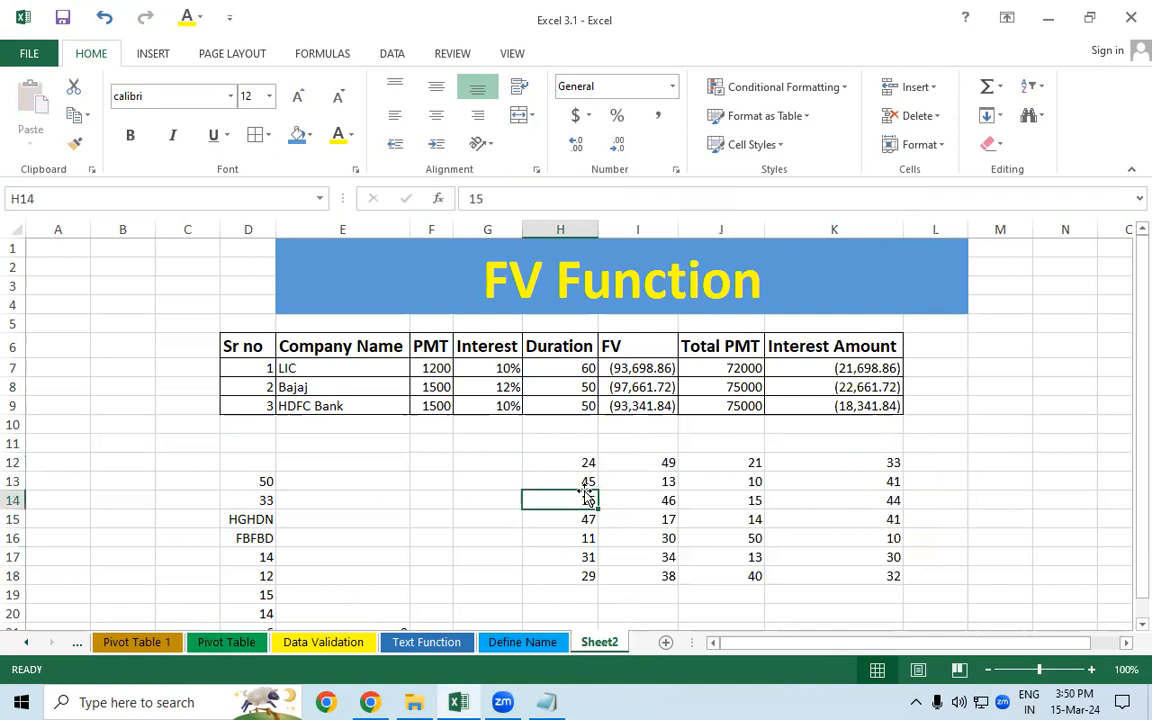
pyautogui.press('Delete')
pyautogui.click(722, 500)
pyautogui.press('Delete')
pyautogui.click(880, 557)
pyautogui.press('Delete')
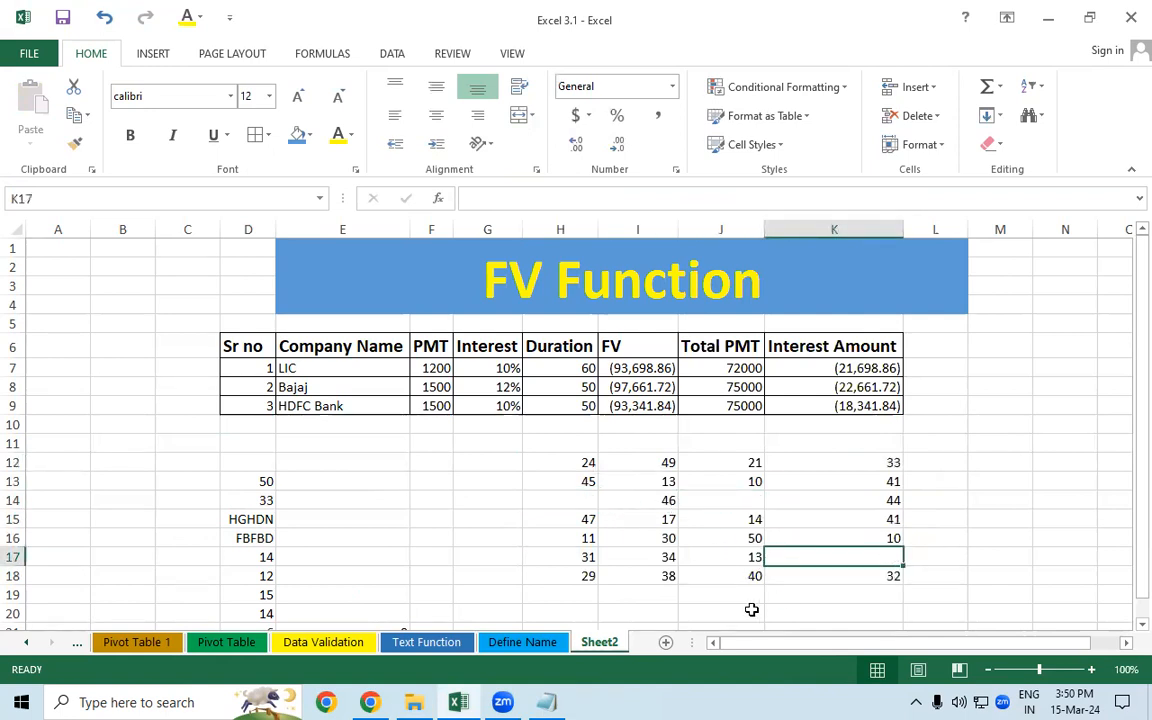
pyautogui.click(751, 607)
pyautogui.click(588, 497)
pyautogui.click(710, 497)
pyautogui.click(864, 552)
# Step: Count the empty cells of the number block in M13 with the formula =COUNTBLANK(H12:K18)
pyautogui.click(1012, 486)
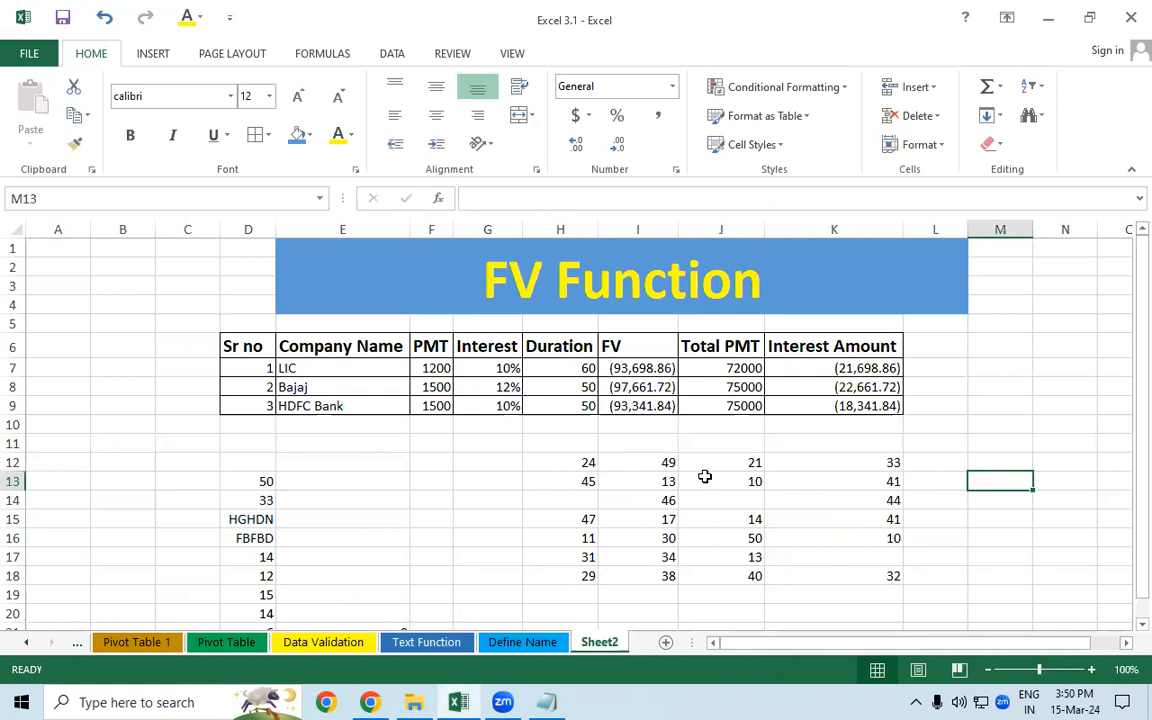
pyautogui.write('=COUNTB')
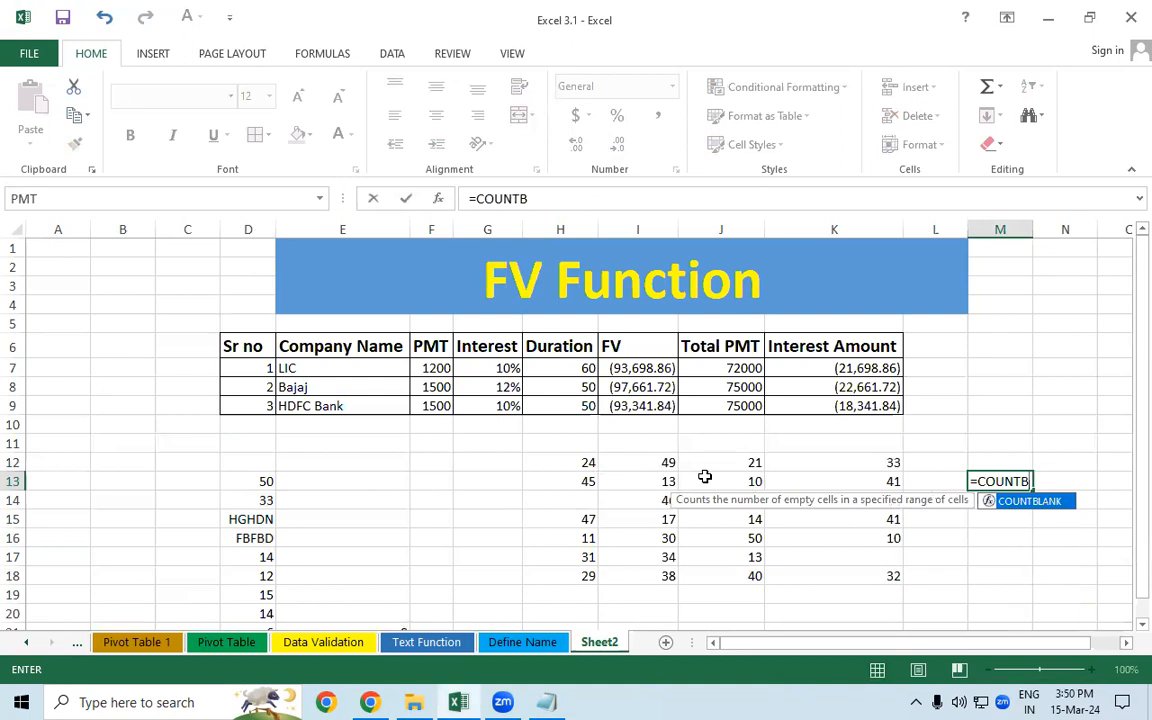
pyautogui.press('Tab')
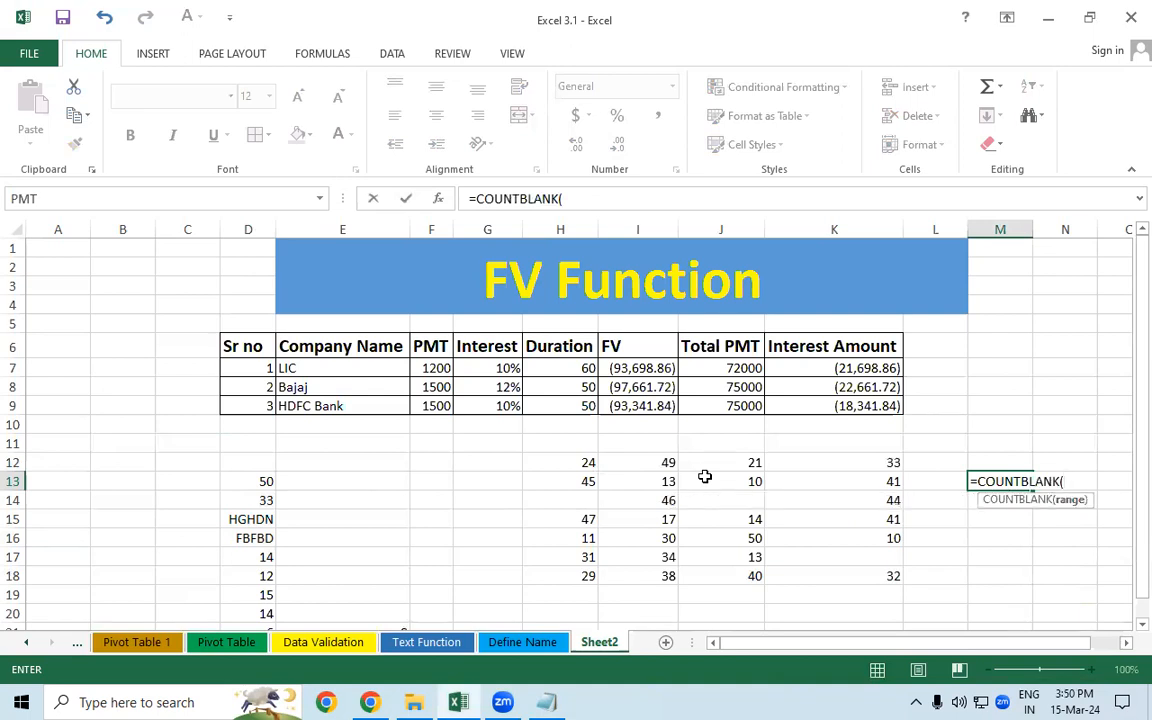
pyautogui.moveTo(563, 469); pyautogui.dragTo(856, 576)
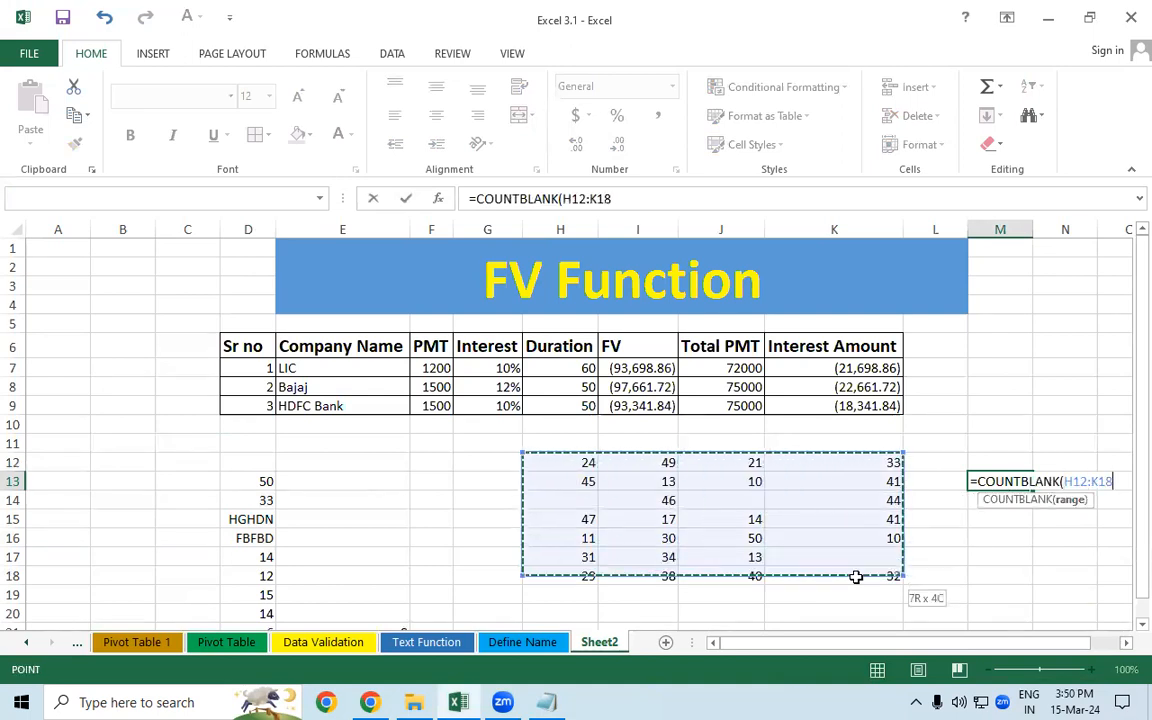
pyautogui.write(')')
pyautogui.press('Return')
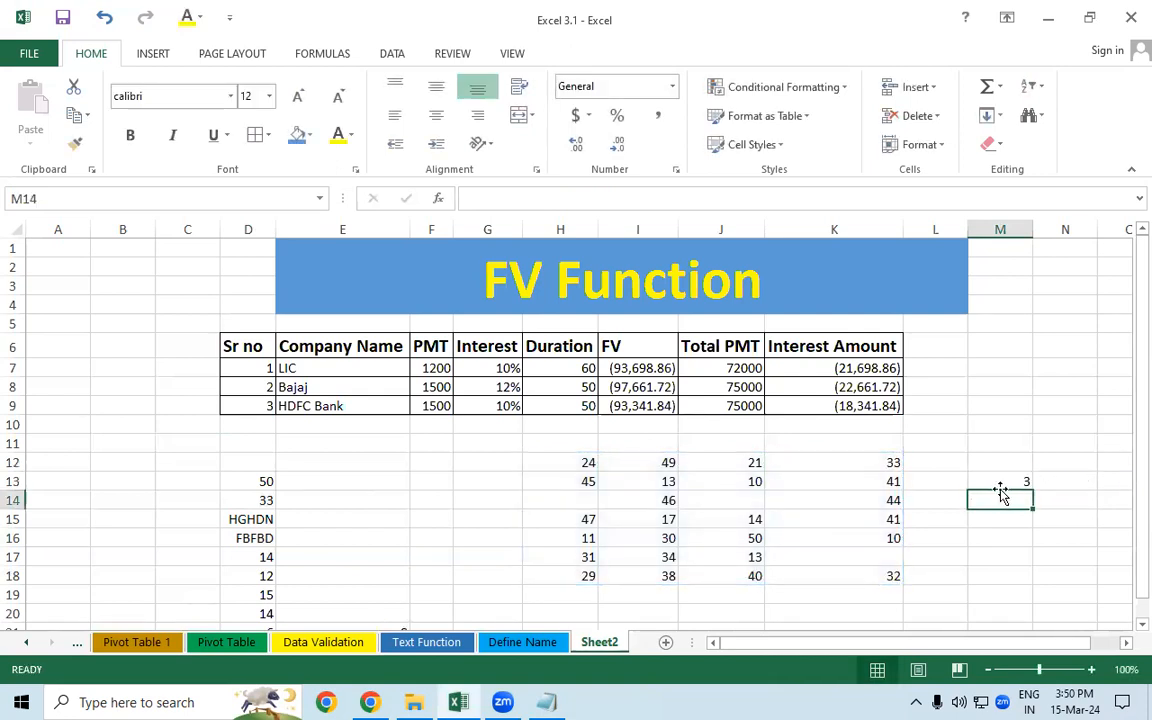
# Step: Clear I16, and fill the blank cells with text: OUIK in H14, K in I16, HJK in J14 and GK in K17
pyautogui.click(652, 541)
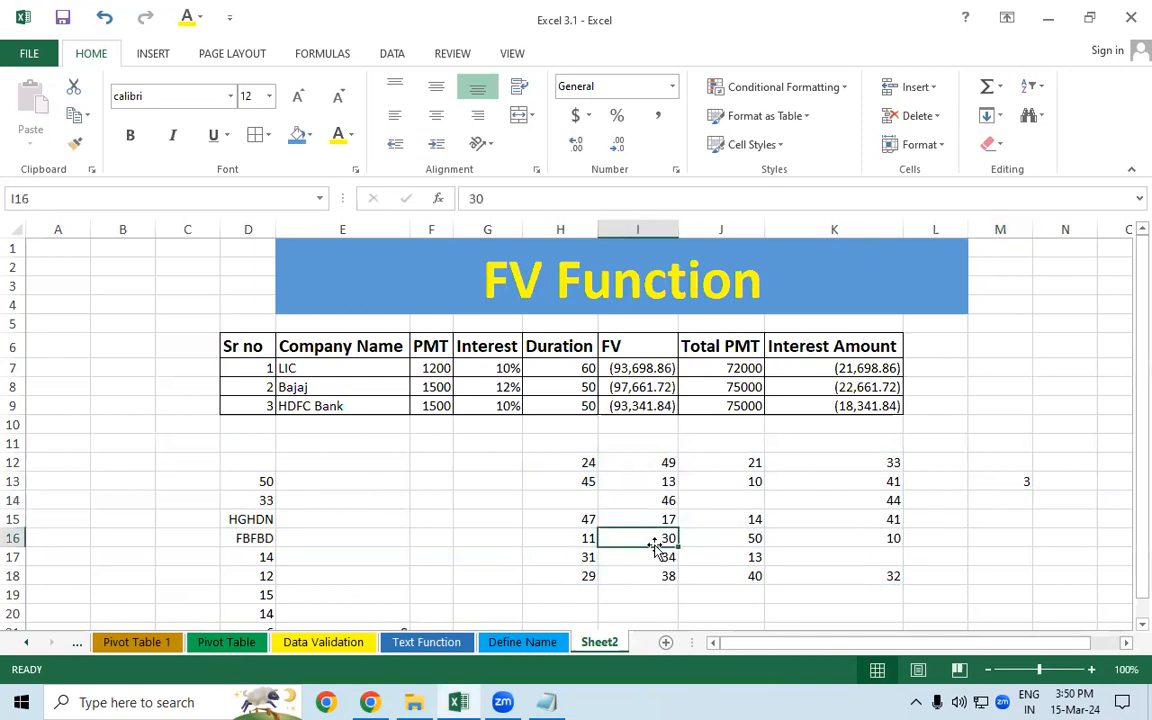
pyautogui.press('Delete')
pyautogui.click(578, 501)
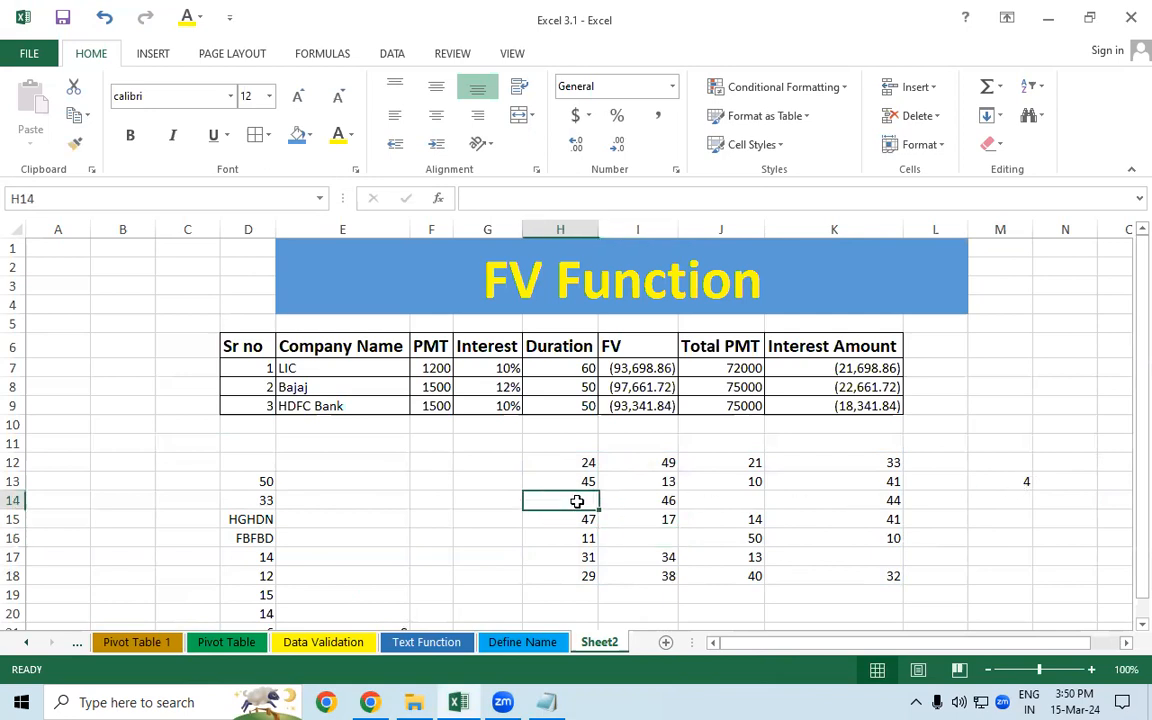
pyautogui.write('OUIK')
pyautogui.click(630, 534)
pyautogui.write('K')
pyautogui.click(745, 507)
pyautogui.write('HJK')
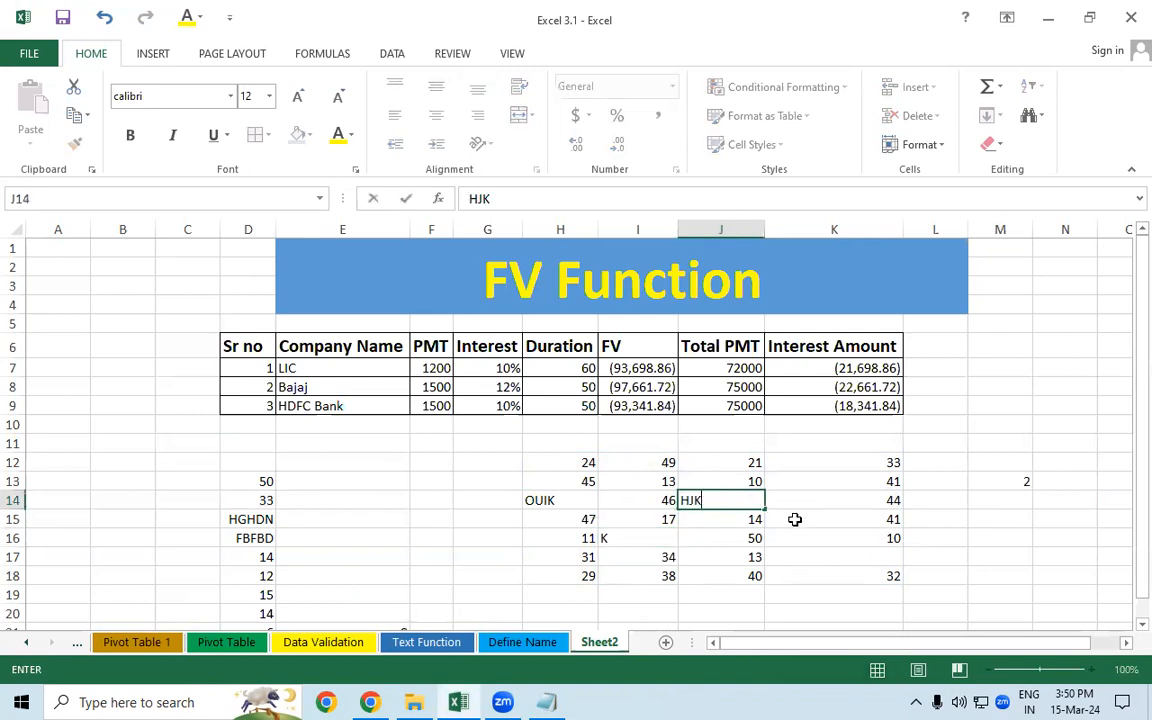
pyautogui.click(872, 553)
pyautogui.write('GK')
pyautogui.click(948, 592)
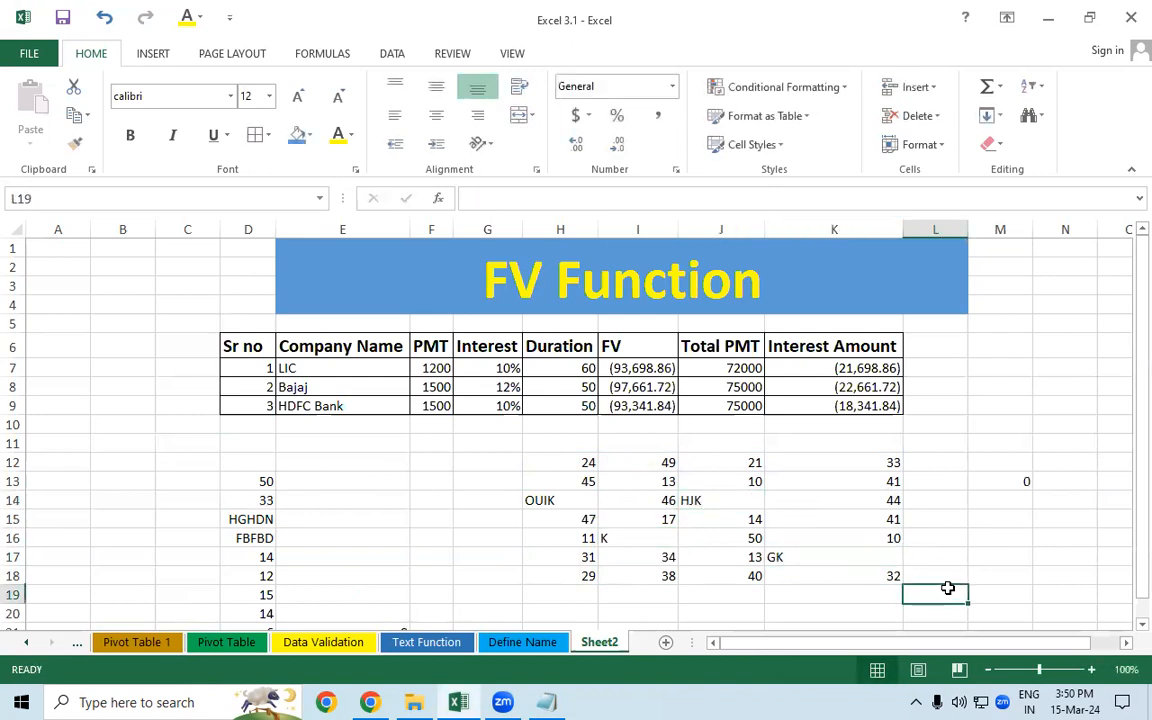
# Step: Clear the number in H13 within the block H12:K18, and check the COUNTBLANK formula in M13
pyautogui.moveTo(569, 463); pyautogui.dragTo(890, 576)
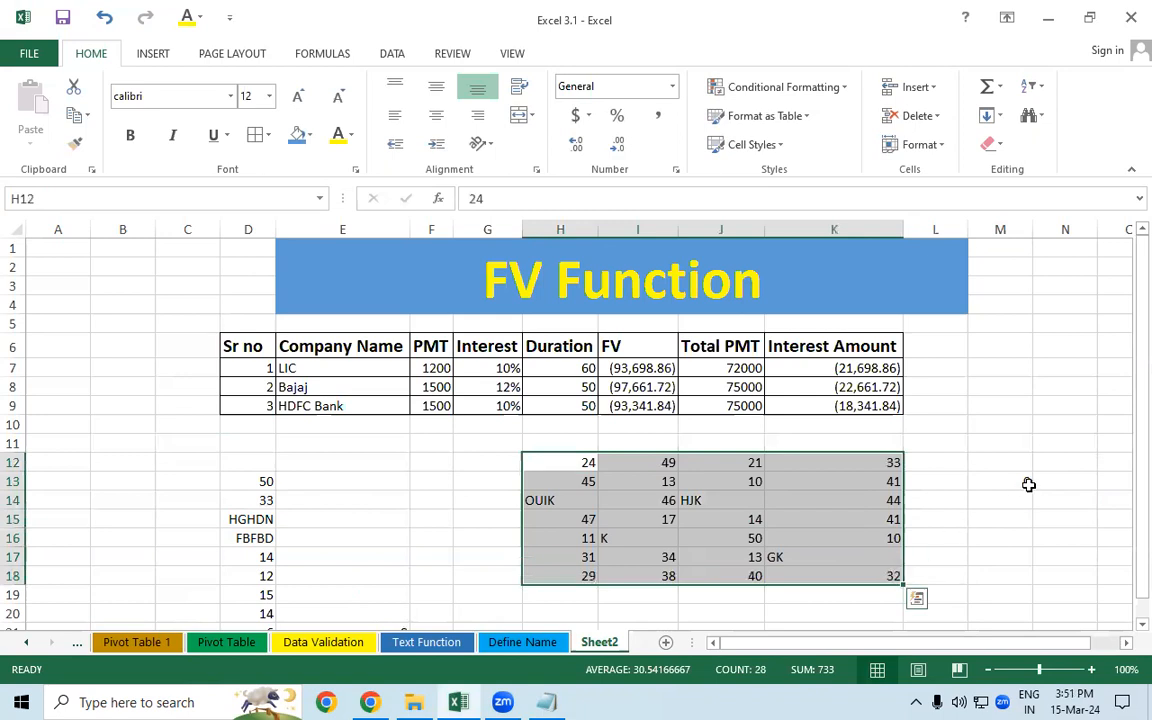
pyautogui.click(584, 484)
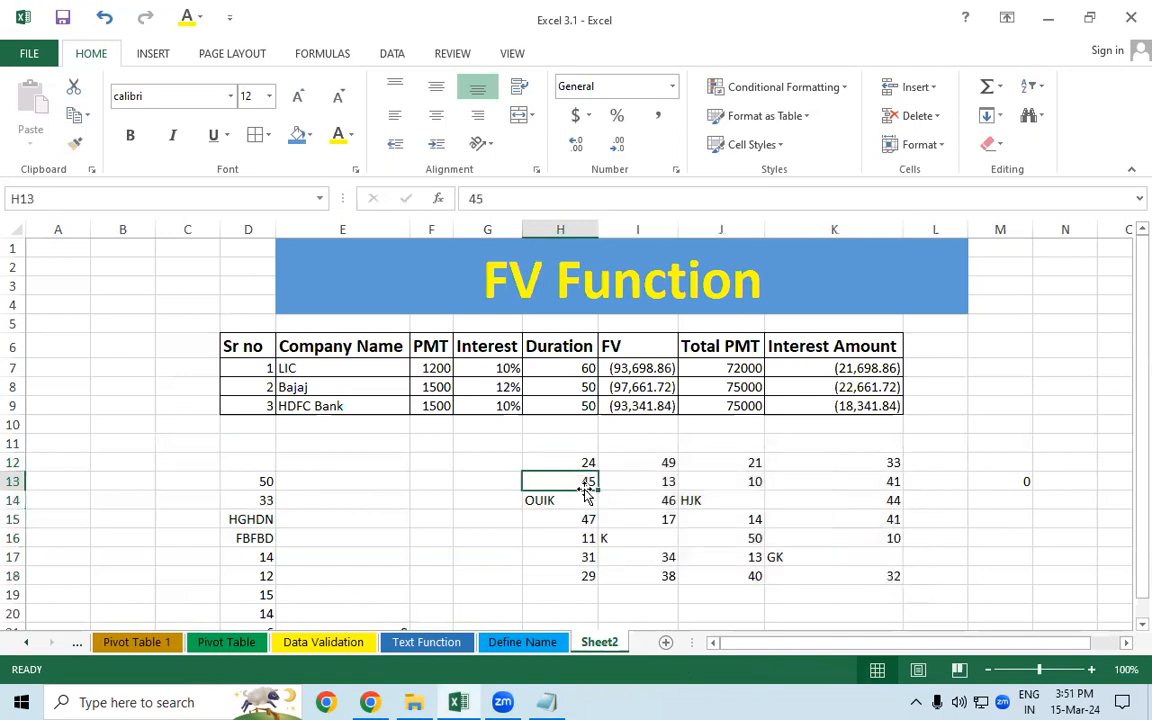
pyautogui.press('Delete')
pyautogui.click(962, 522)
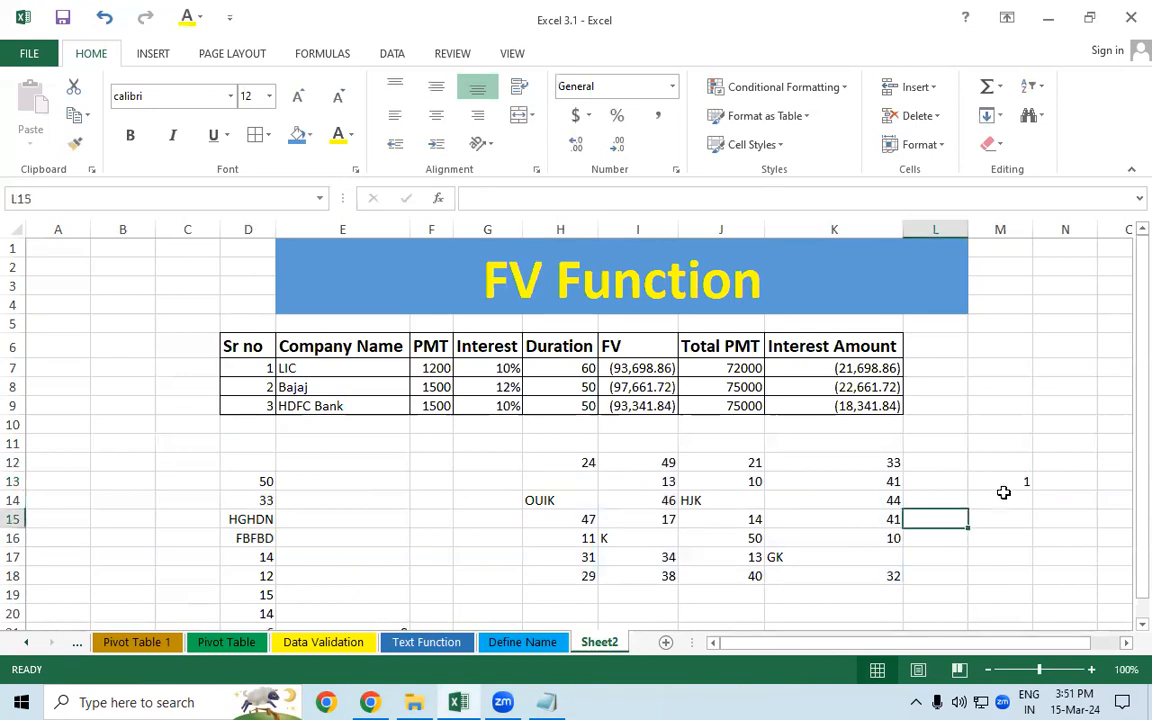
pyautogui.click(1007, 486)
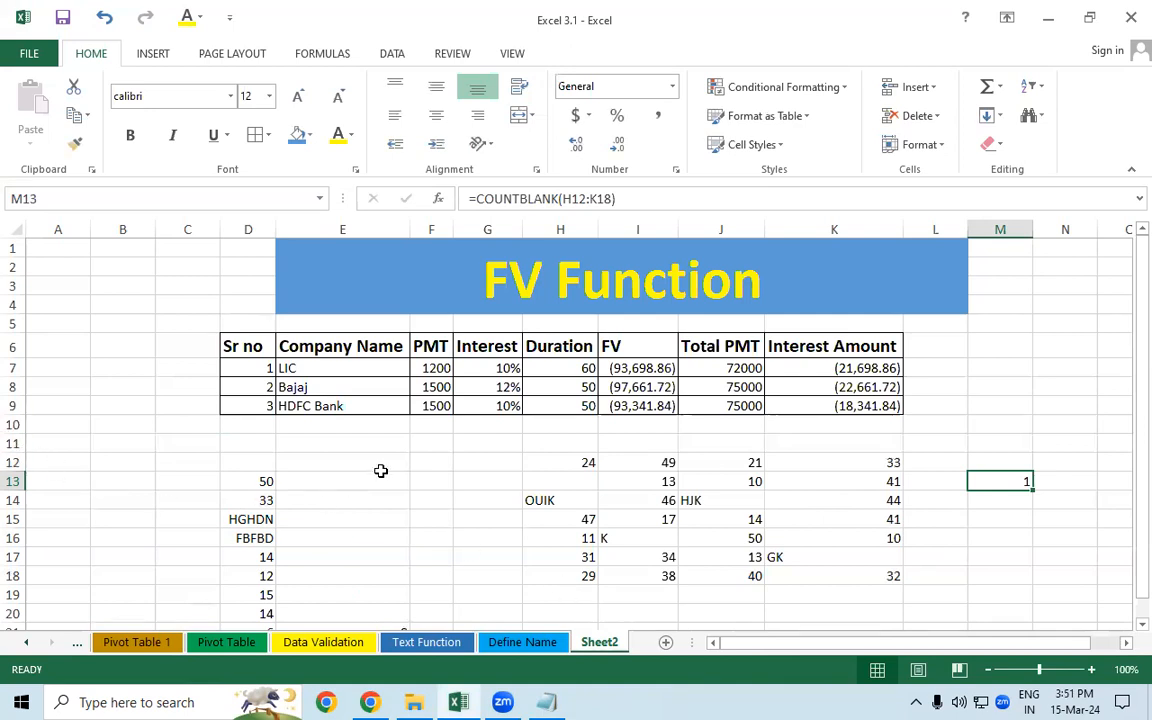
pyautogui.click(565, 279)
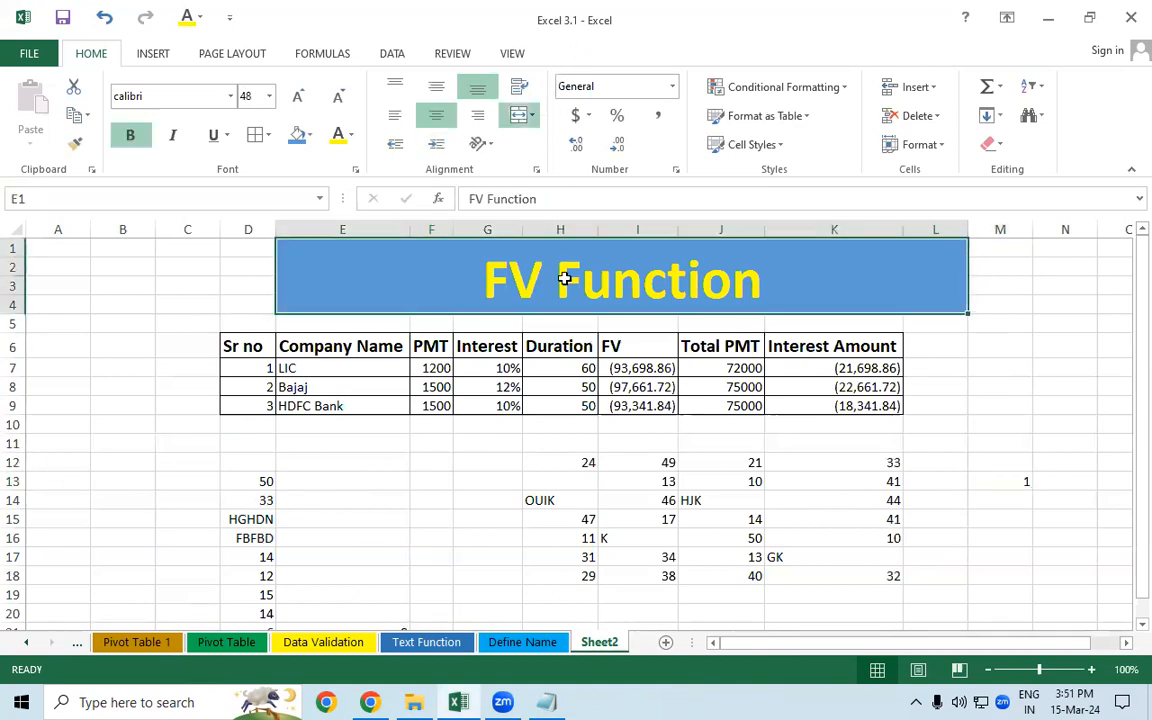